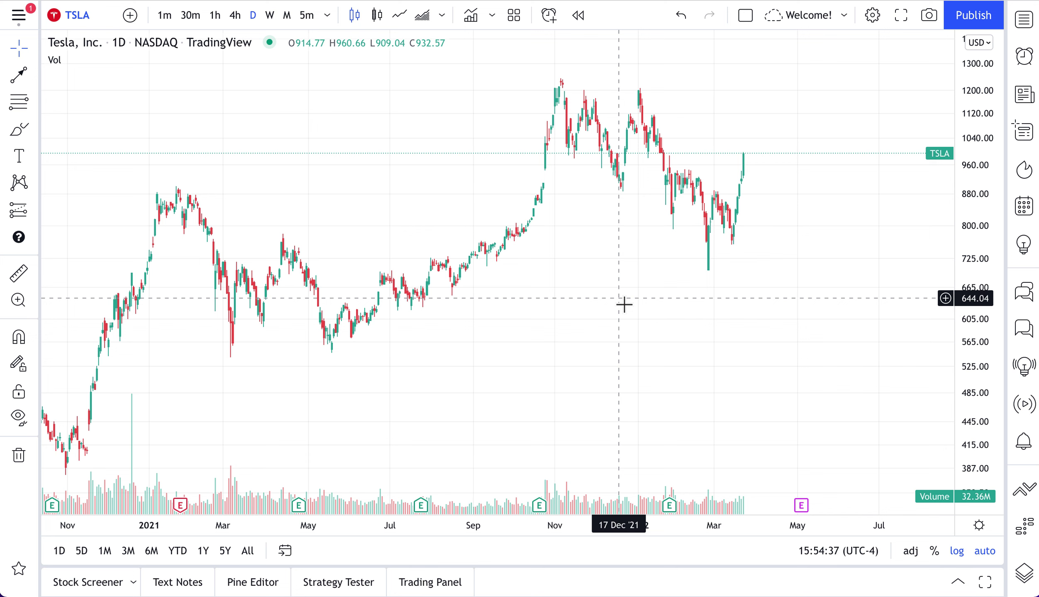
Place a text note in the empty area below the candles reading "Regular hours: 9:30 AM ET to 4:00 PM ET".
{"action": "left_click", "coordinate": [19, 157]}
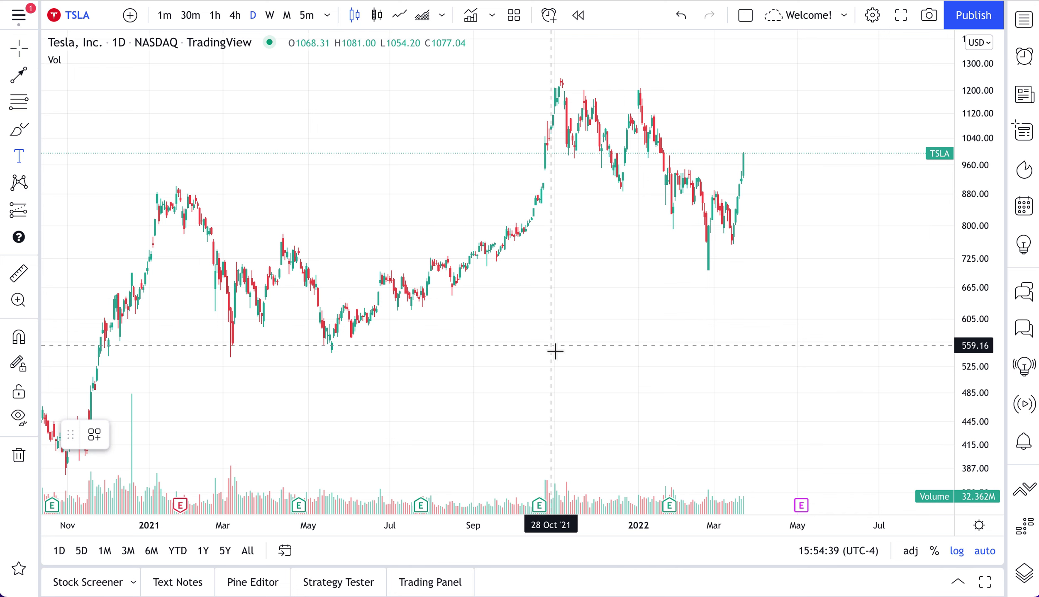
{"action": "left_click", "coordinate": [582, 358]}
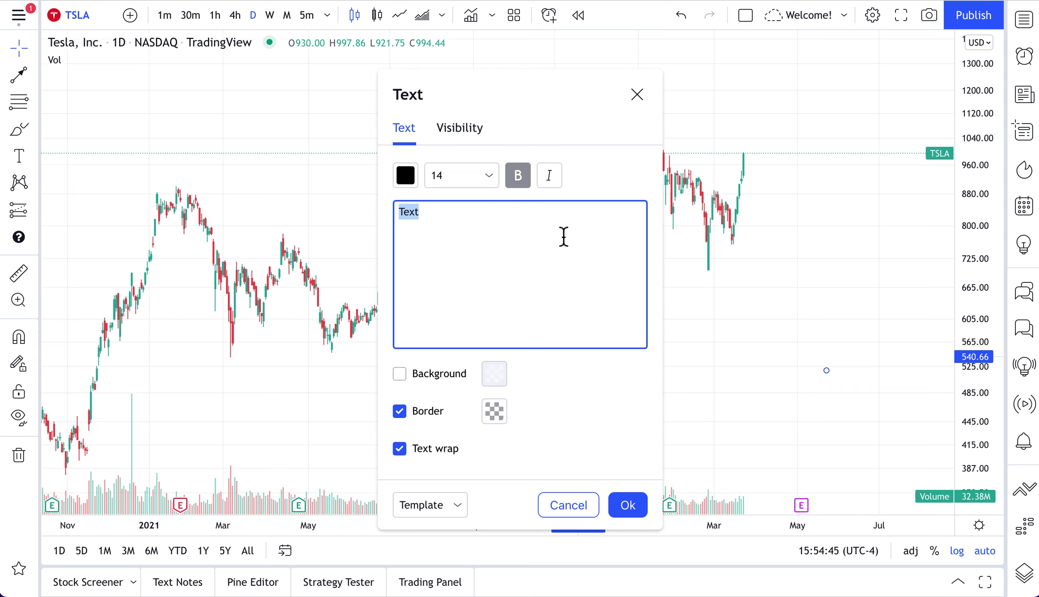
{"action": "type", "text": "Regu"}
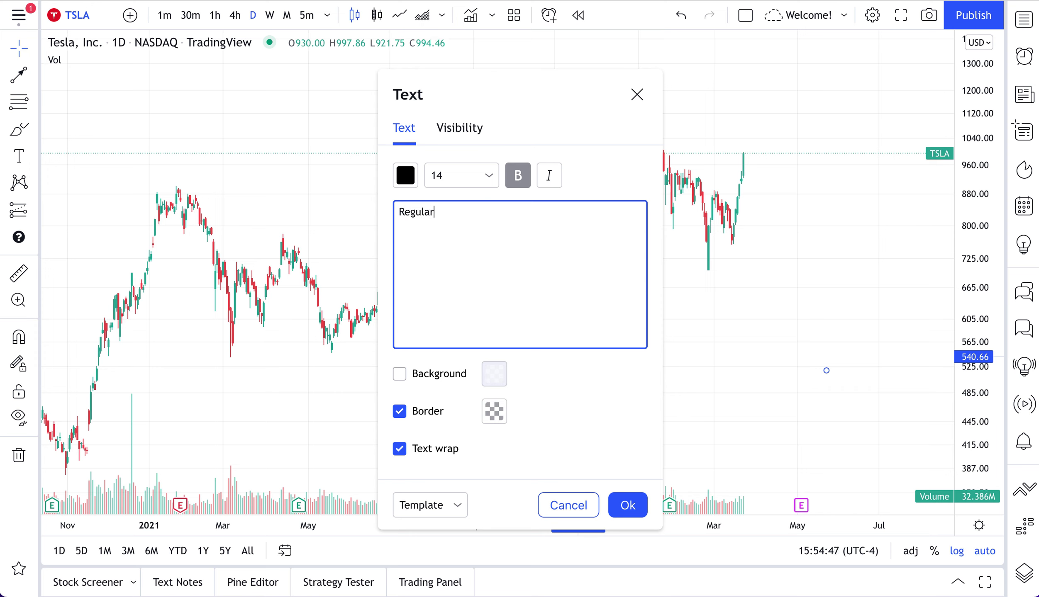
{"action": "type", "text": "lar hours: 9:30 AM ET to"}
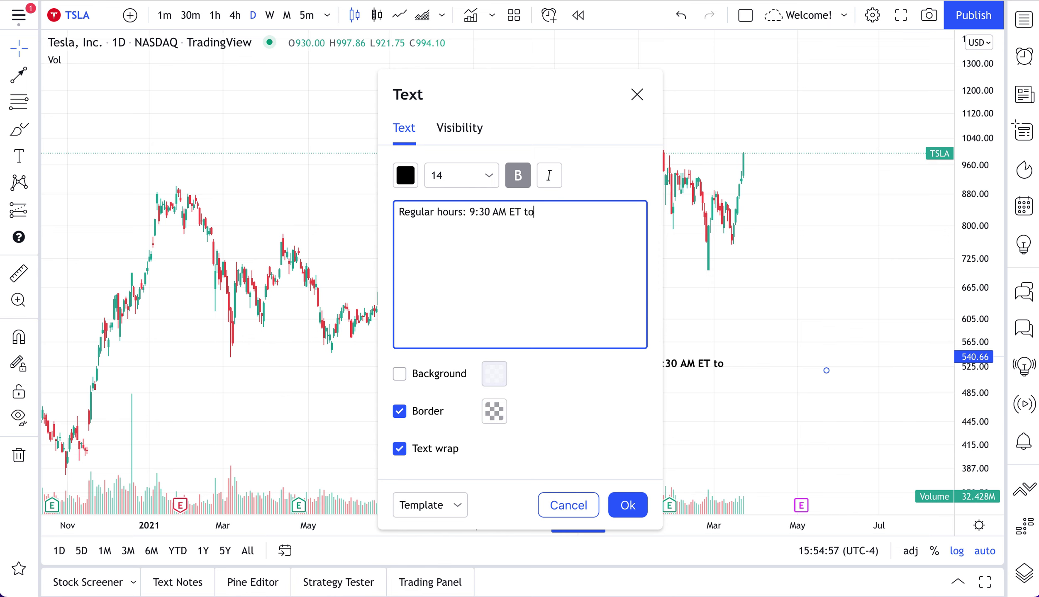
{"action": "type", "text": " 4:00 PM ET"}
{"action": "left_click_drag", "start_coordinate": [601, 238], "coordinate": [422, 209]}
{"action": "left_click", "coordinate": [439, 217]}
{"action": "triple_click", "coordinate": [439, 217]}
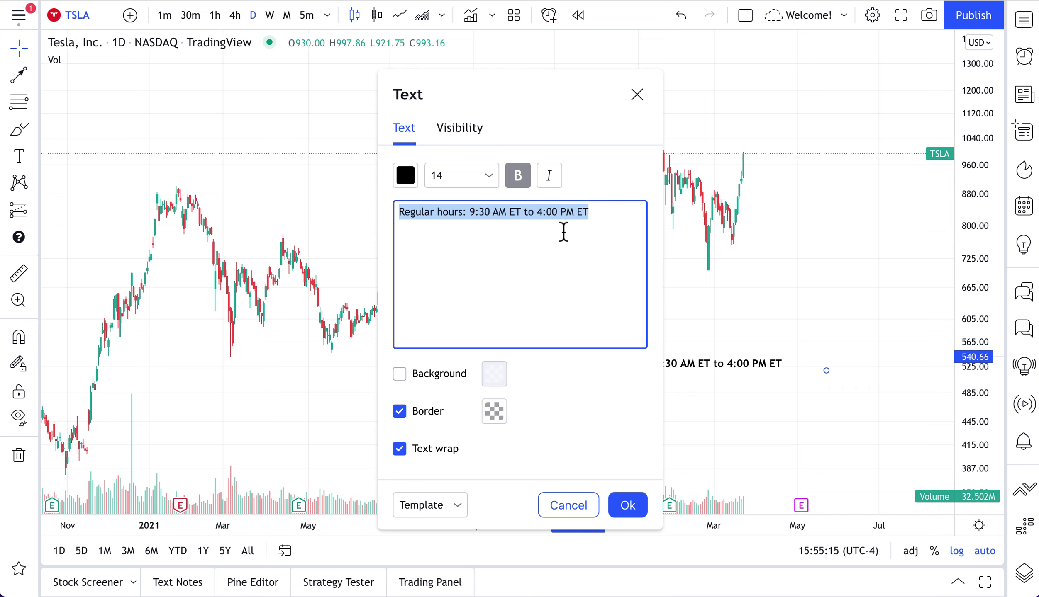
{"action": "left_click", "coordinate": [481, 224]}
{"action": "triple_click", "coordinate": [435, 218]}
{"action": "left_click", "coordinate": [591, 229]}
{"action": "left_click", "coordinate": [537, 214]}
{"action": "left_click_drag", "start_coordinate": [592, 213], "coordinate": [539, 215]}
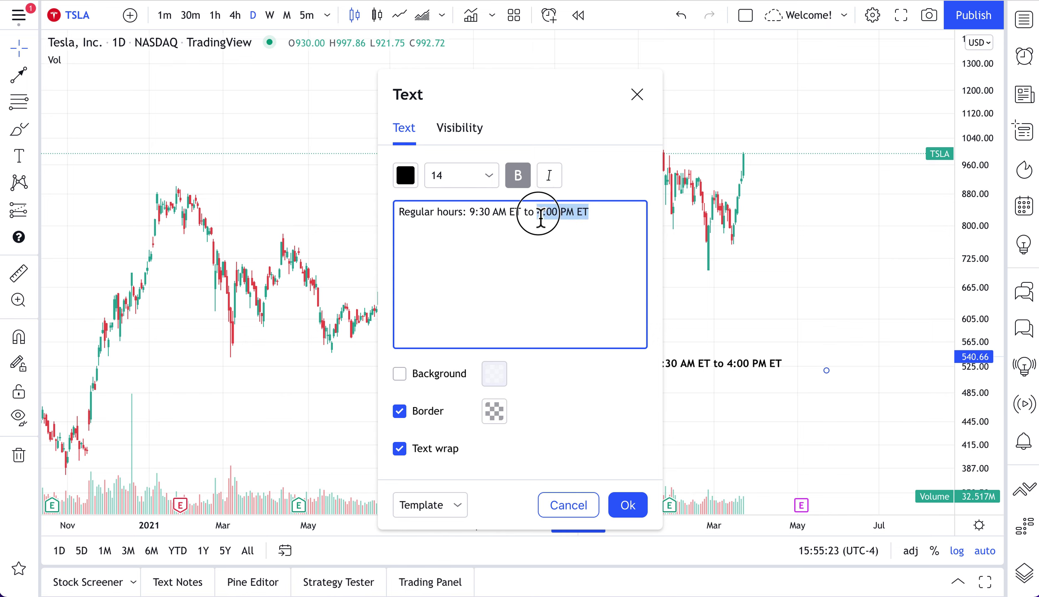
{"action": "left_click_drag", "start_coordinate": [470, 214], "coordinate": [524, 219]}
{"action": "left_click", "coordinate": [568, 238]}
Leave a blank line in the note and add "Extended hours trading: BEFORE 9:30 AM ET and AFTER 4:00 PM ET".
{"action": "key", "text": "Return"}
{"action": "key", "text": "Return"}
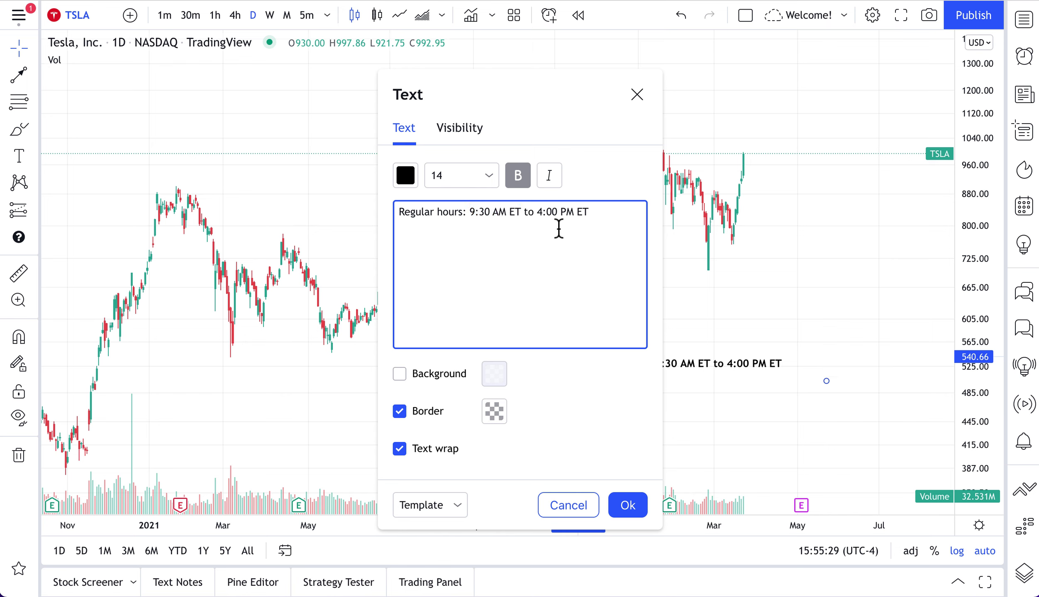
{"action": "left_click_drag", "start_coordinate": [470, 216], "coordinate": [592, 215]}
{"action": "left_click", "coordinate": [526, 256]}
{"action": "left_click", "coordinate": [536, 247]}
{"action": "left_click_drag", "start_coordinate": [470, 213], "coordinate": [589, 219]}
{"action": "left_click", "coordinate": [507, 244]}
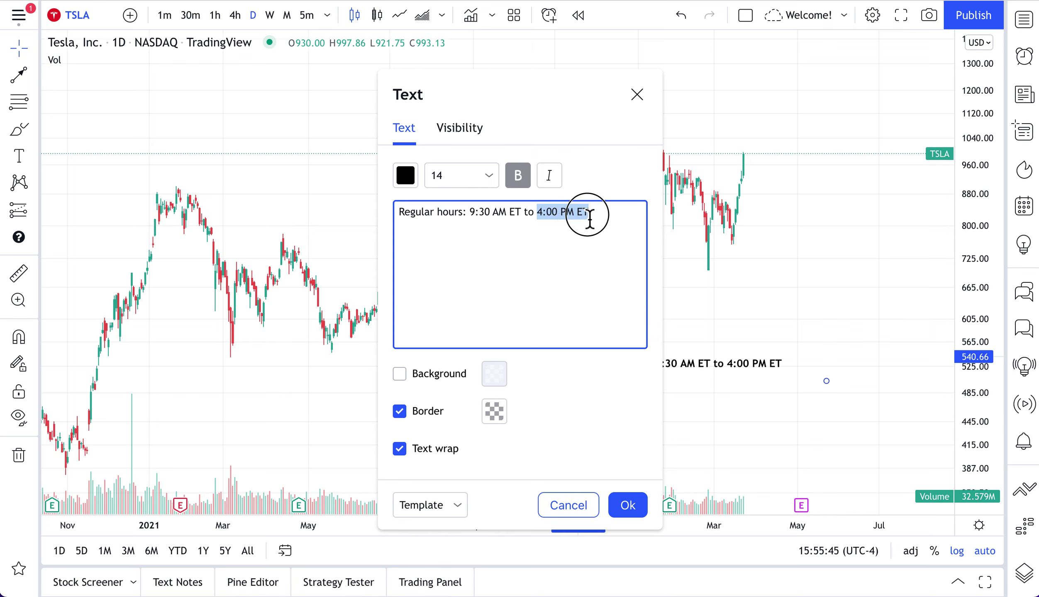
{"action": "left_click", "coordinate": [491, 248]}
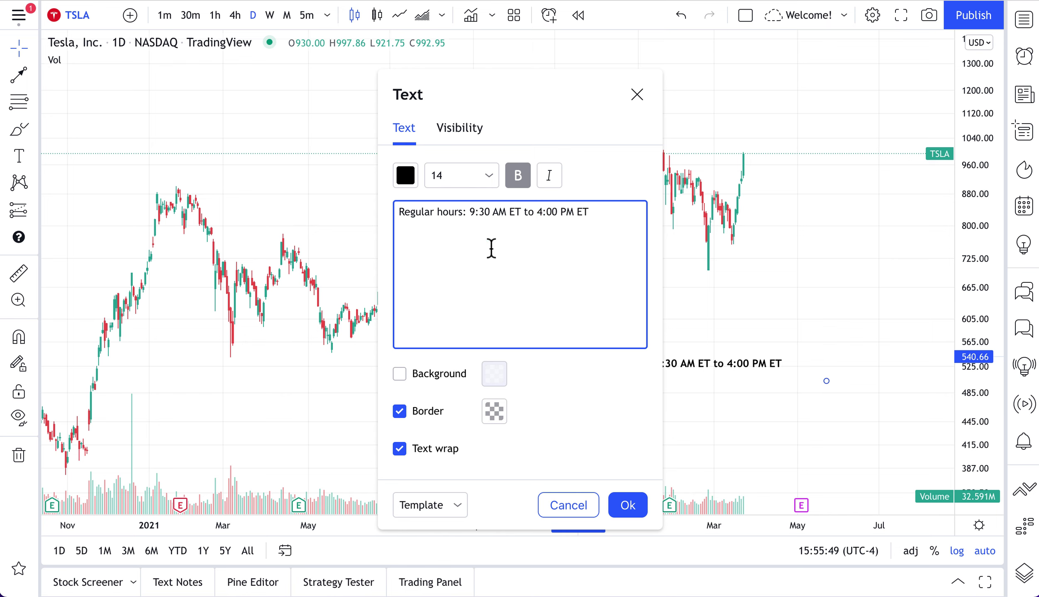
{"action": "type", "text": "Extended hours trading: BEFORE 9:30 AM ET and AFTER 4:00 PM ET"}
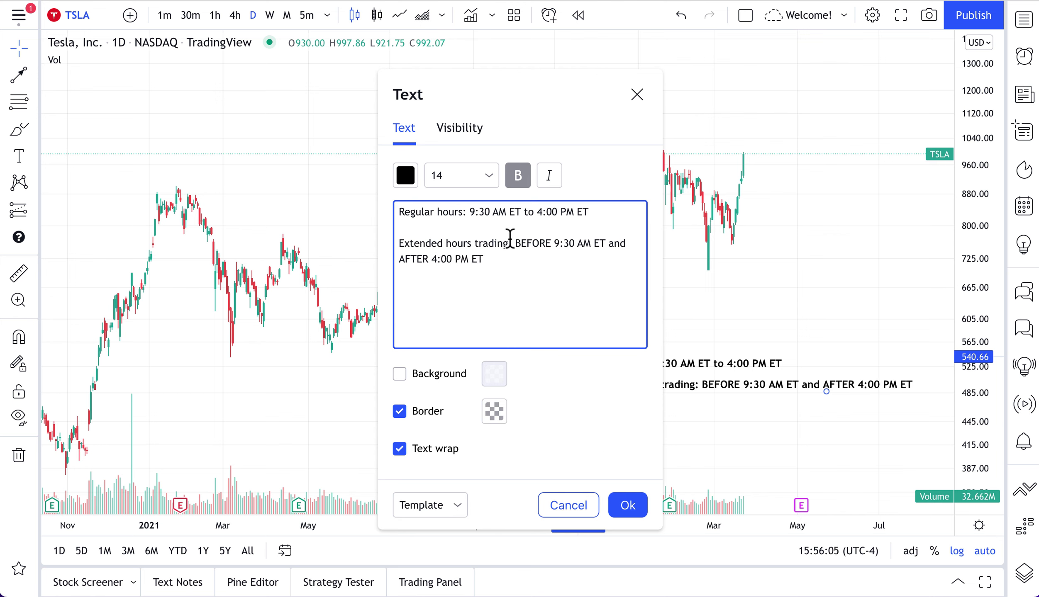
Set the note's font size to 16 and apply the text settings.
{"action": "left_click", "coordinate": [476, 180]}
{"action": "left_click", "coordinate": [464, 302]}
{"action": "left_click", "coordinate": [633, 510]}
Narrow the trading-hours note so its second sentence wraps, and place it below the early-2021 candles.
{"action": "left_click_drag", "start_coordinate": [664, 377], "coordinate": [540, 369]}
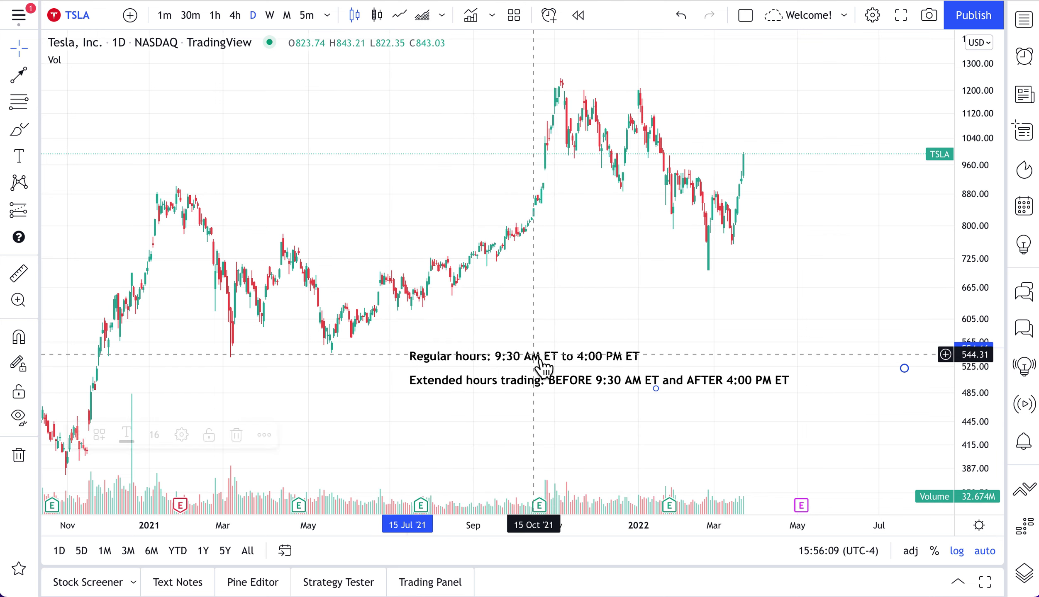
{"action": "left_click_drag", "start_coordinate": [901, 370], "coordinate": [697, 367]}
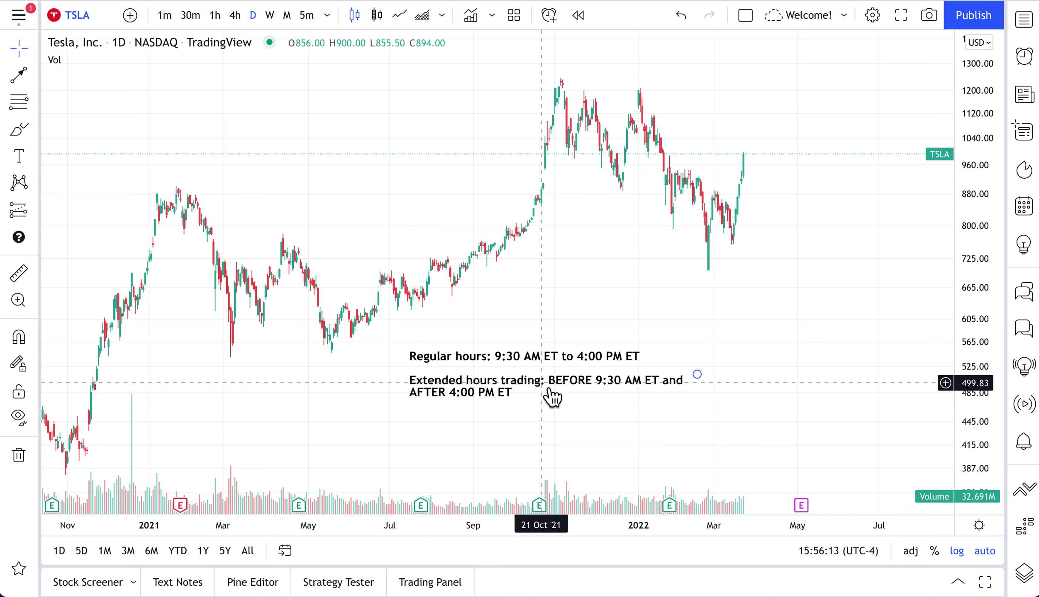
{"action": "left_click_drag", "start_coordinate": [558, 384], "coordinate": [295, 403]}
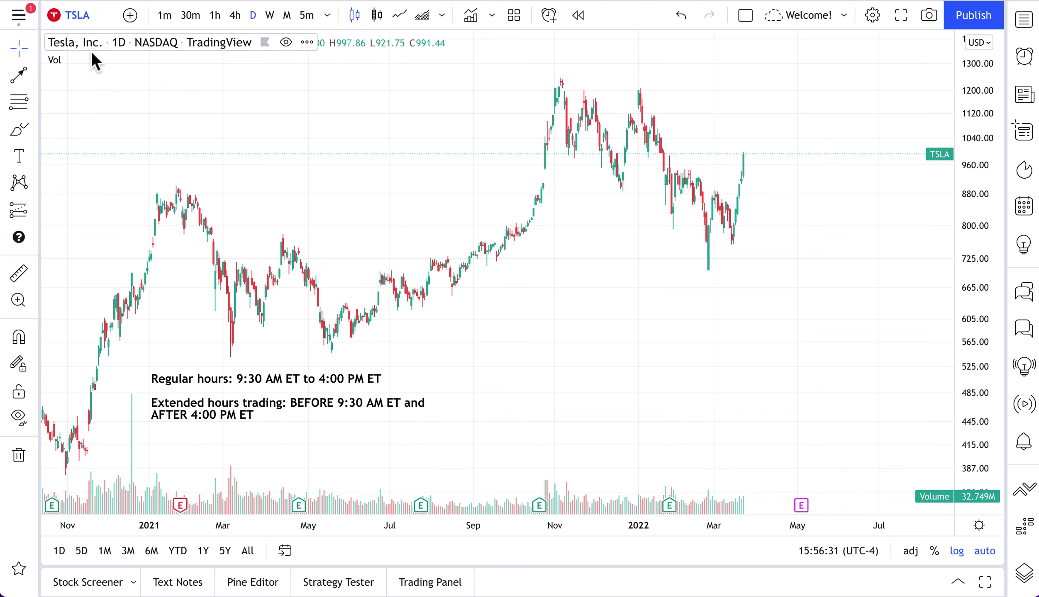
{"action": "left_click", "coordinate": [286, 401]}
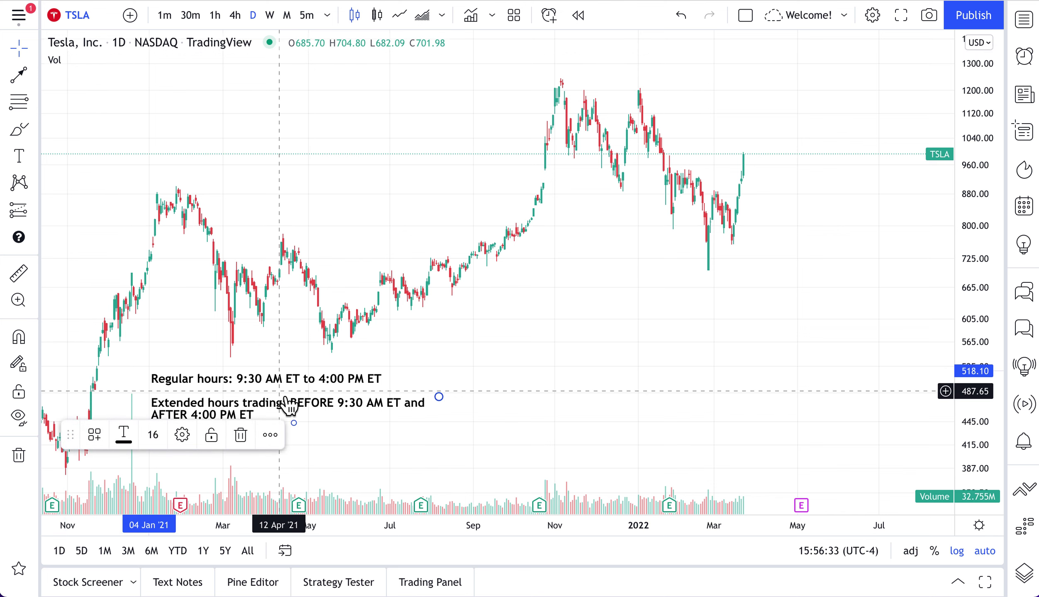
Switch the chart to the symbol NKE.
{"action": "left_click", "coordinate": [70, 27]}
{"action": "type", "text": "NKE"}
{"action": "key", "text": "Return"}
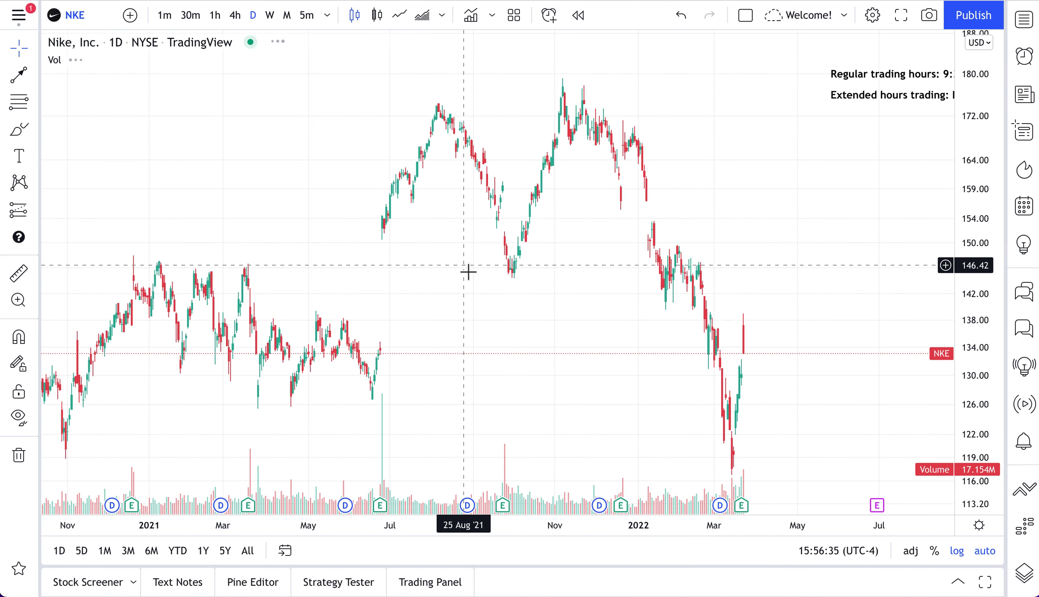
Shift the existing trading-hours note on the Nike chart slightly up and back so both lines fit fully in view.
{"action": "scroll", "coordinate": [598, 273], "scroll_direction": "right", "scroll_amount": 10}
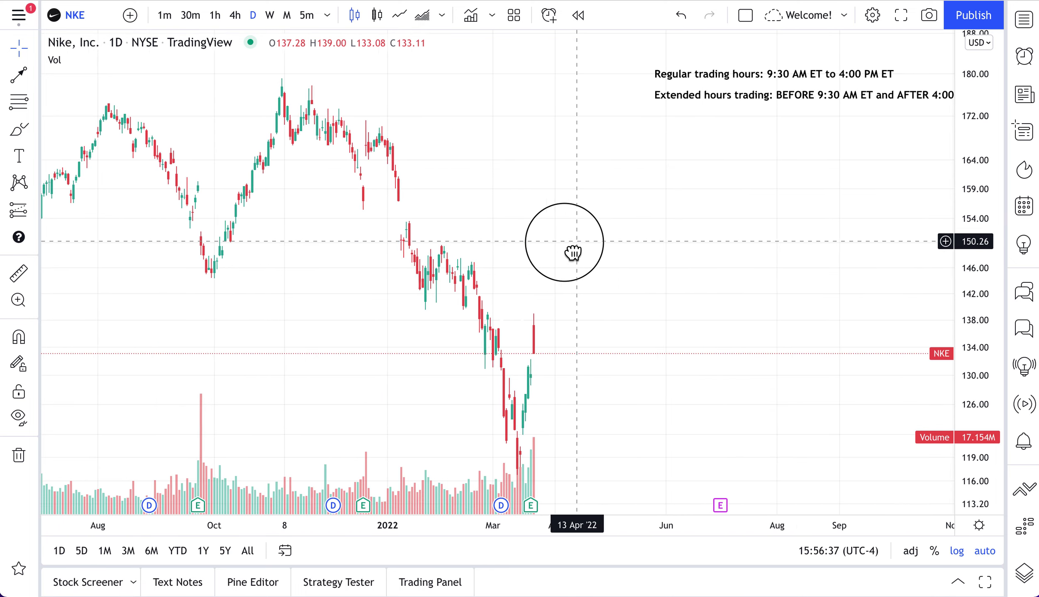
{"action": "left_click_drag", "start_coordinate": [753, 101], "coordinate": [721, 70]}
{"action": "left_click", "coordinate": [691, 181]}
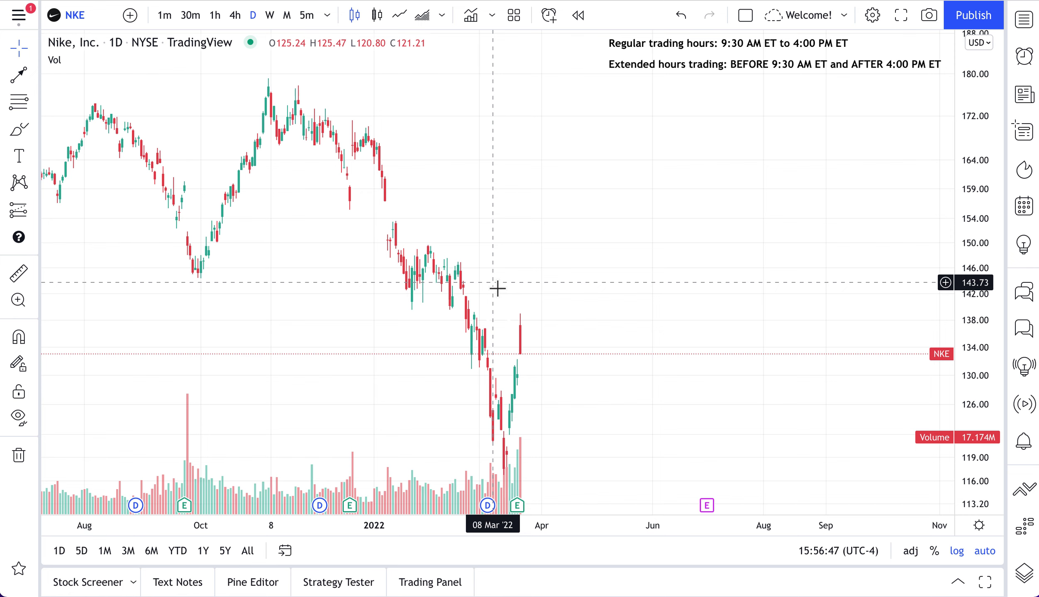
Examine the earnings and revenue details for Nike's March 2022 and December 2021 reports.
{"action": "scroll", "coordinate": [541, 385], "scroll_direction": "up", "scroll_amount": 2}
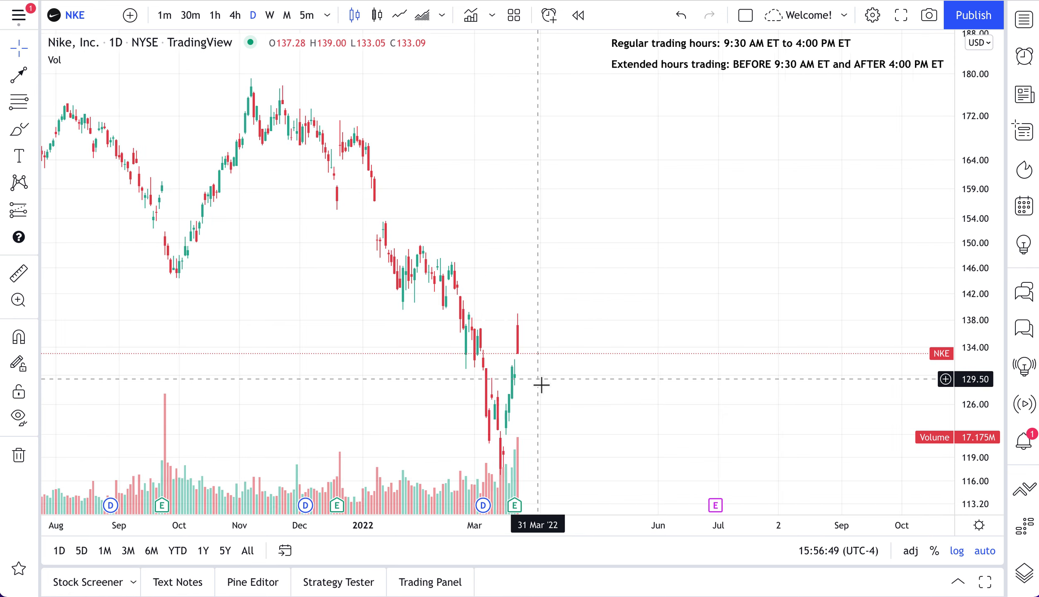
{"action": "scroll", "coordinate": [541, 385], "scroll_direction": "up", "scroll_amount": 1}
{"action": "left_click_drag", "start_coordinate": [541, 385], "coordinate": [581, 387]}
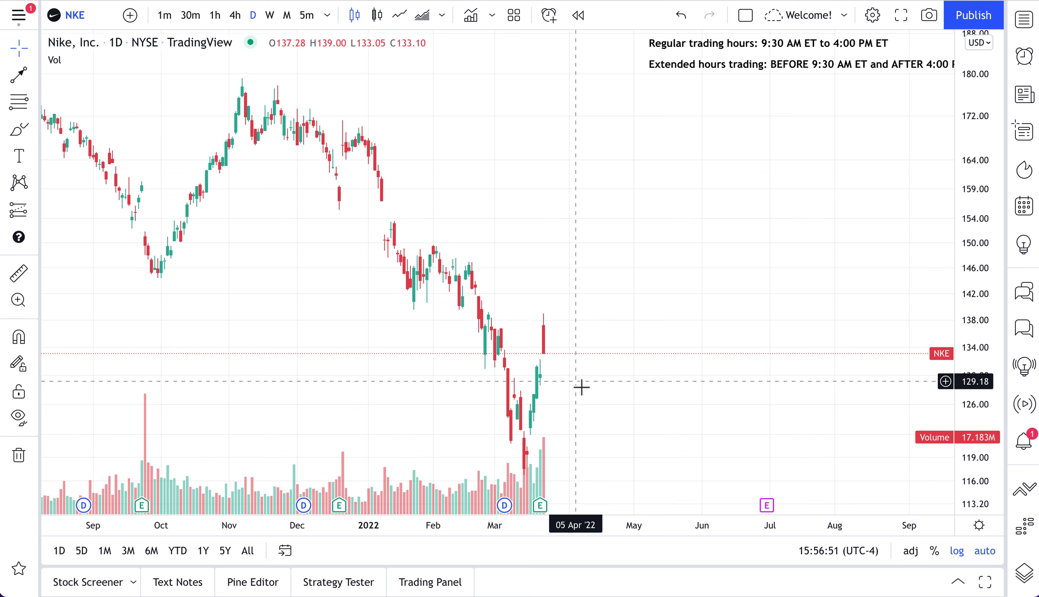
{"action": "left_click", "coordinate": [546, 513]}
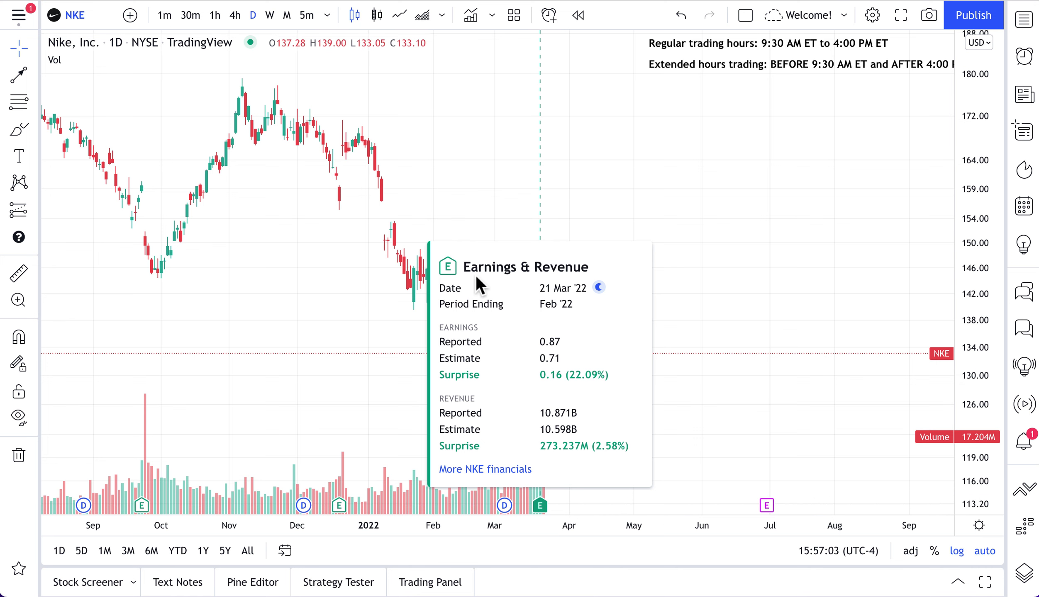
{"action": "mouse_move", "coordinate": [339, 506]}
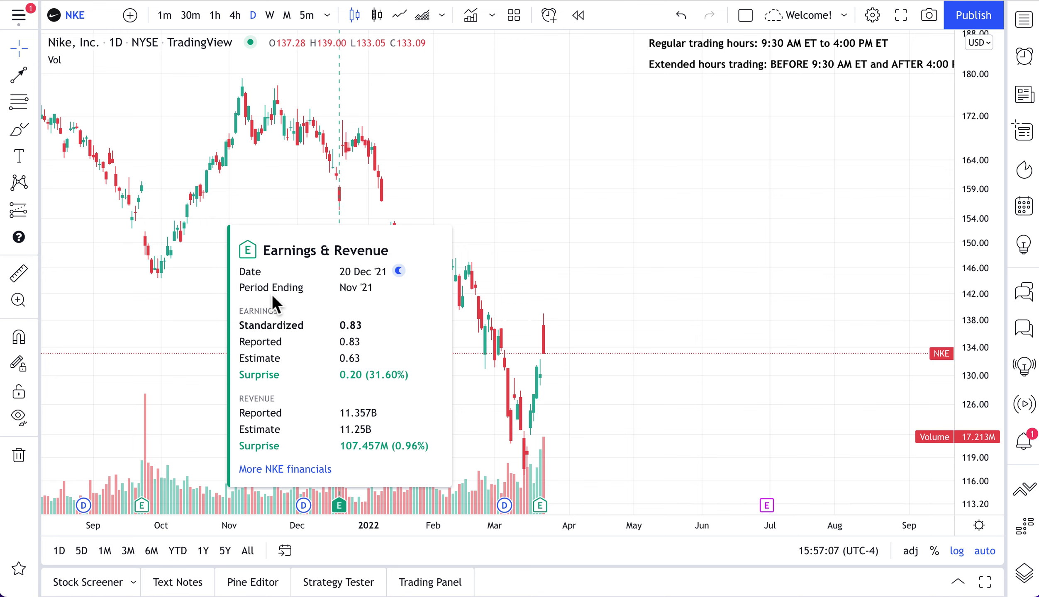
Switch the Nike chart from daily candles to the 1-minute interval.
{"action": "scroll", "coordinate": [513, 337], "scroll_direction": "up", "scroll_amount": 2}
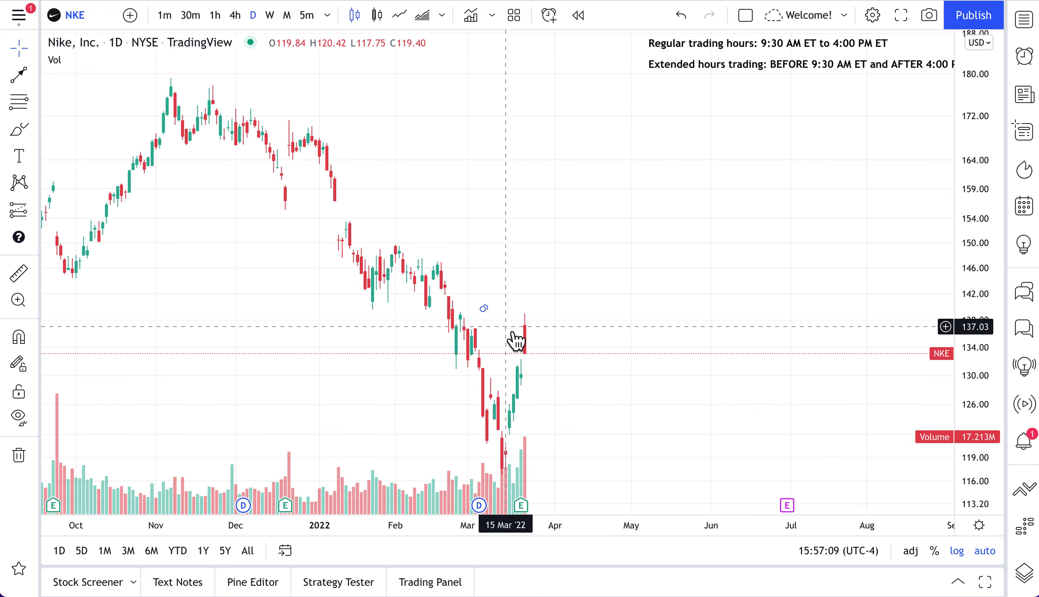
{"action": "scroll", "coordinate": [538, 369], "scroll_direction": "up", "scroll_amount": 1}
{"action": "left_click", "coordinate": [533, 385]}
{"action": "left_click_drag", "start_coordinate": [533, 385], "coordinate": [600, 385]}
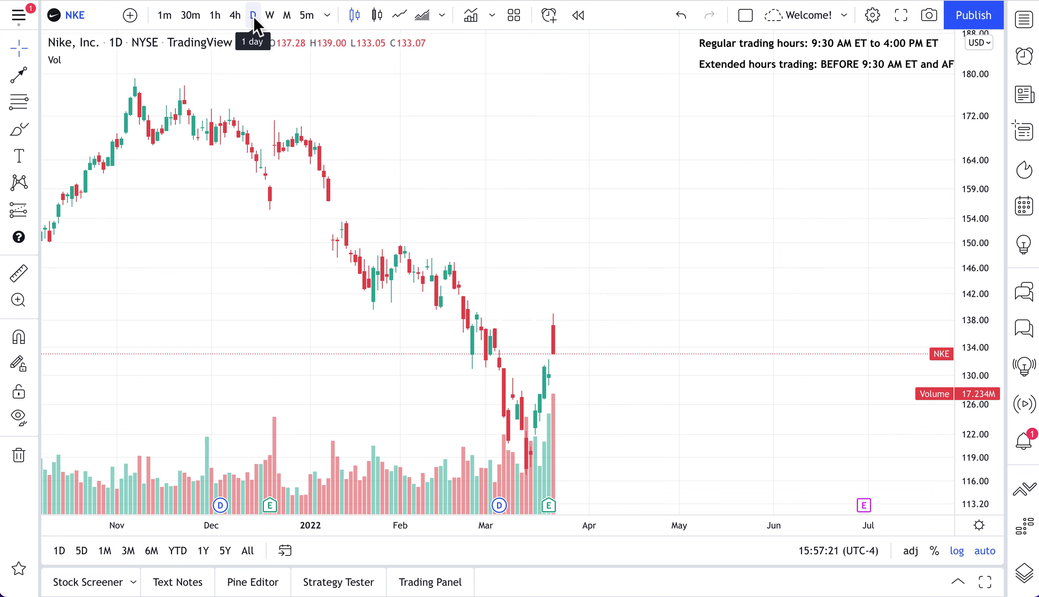
{"action": "scroll", "coordinate": [394, 183], "scroll_direction": "up", "scroll_amount": 2}
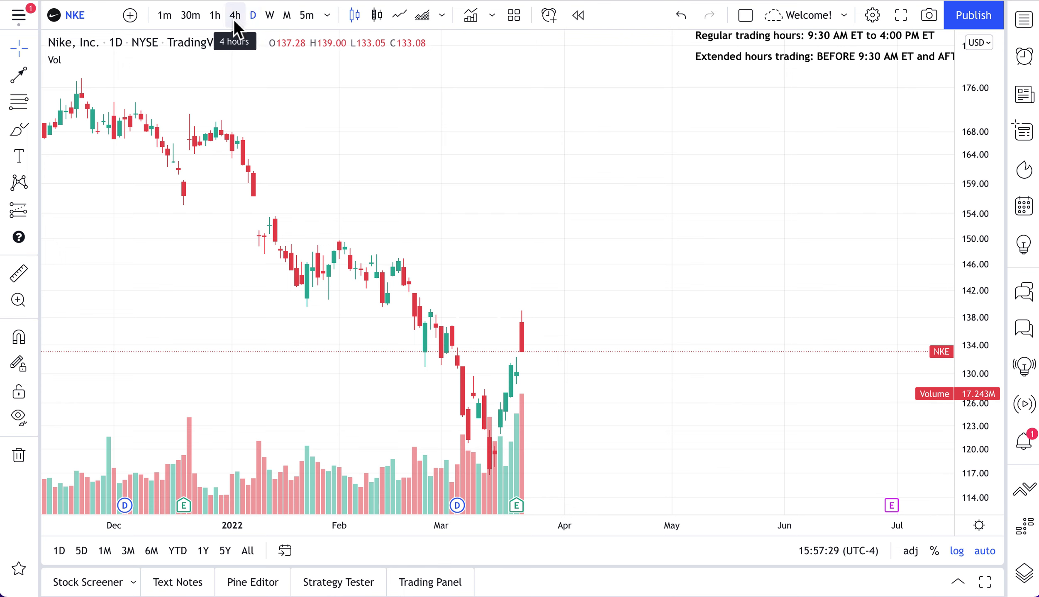
{"action": "left_click", "coordinate": [171, 18]}
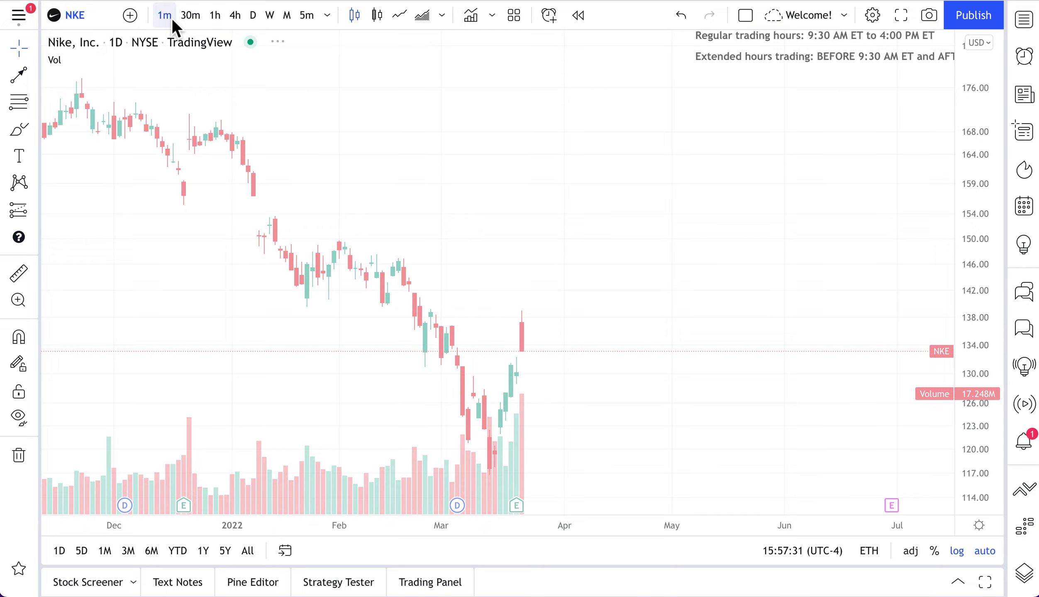
Examine the shaded after-hours and pre-market sessions between 21 and 22 March on the 1-minute chart.
{"action": "scroll", "coordinate": [754, 368], "scroll_direction": "down", "scroll_amount": 5}
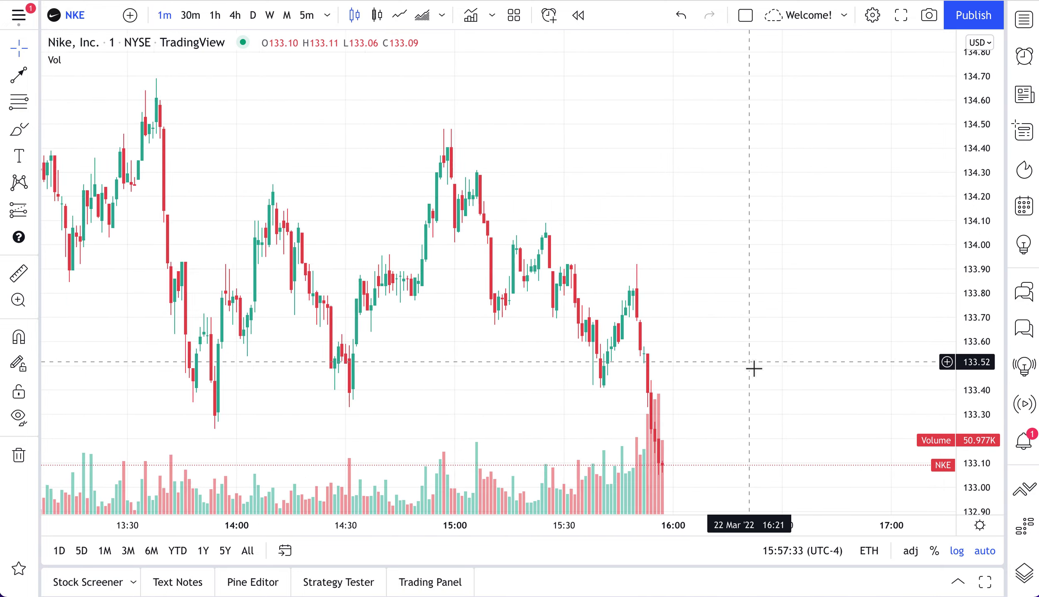
{"action": "scroll", "coordinate": [753, 368], "scroll_direction": "down", "scroll_amount": 5}
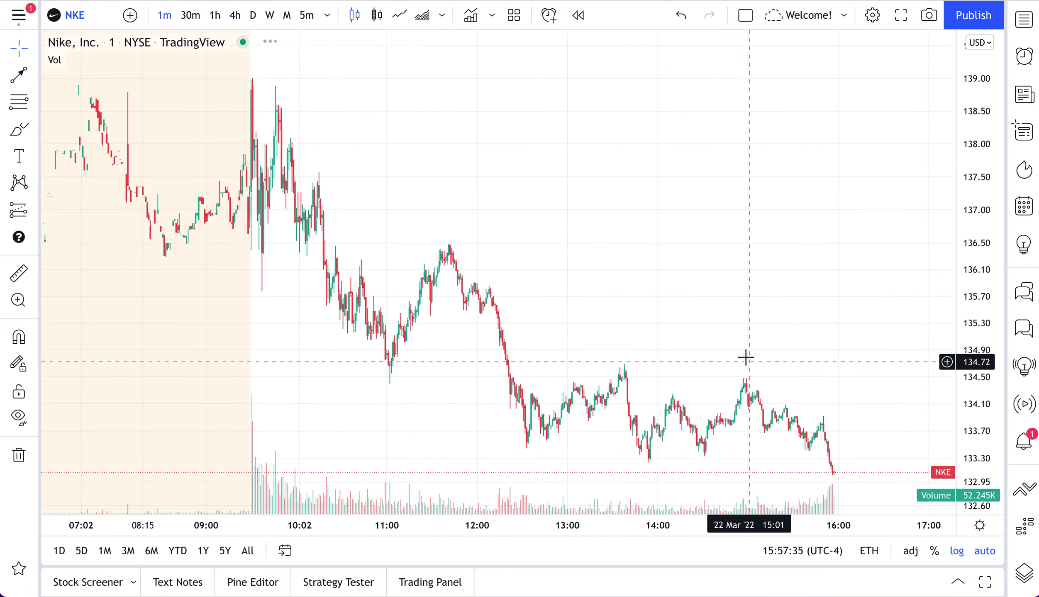
{"action": "scroll", "coordinate": [724, 332], "scroll_direction": "up", "scroll_amount": 3}
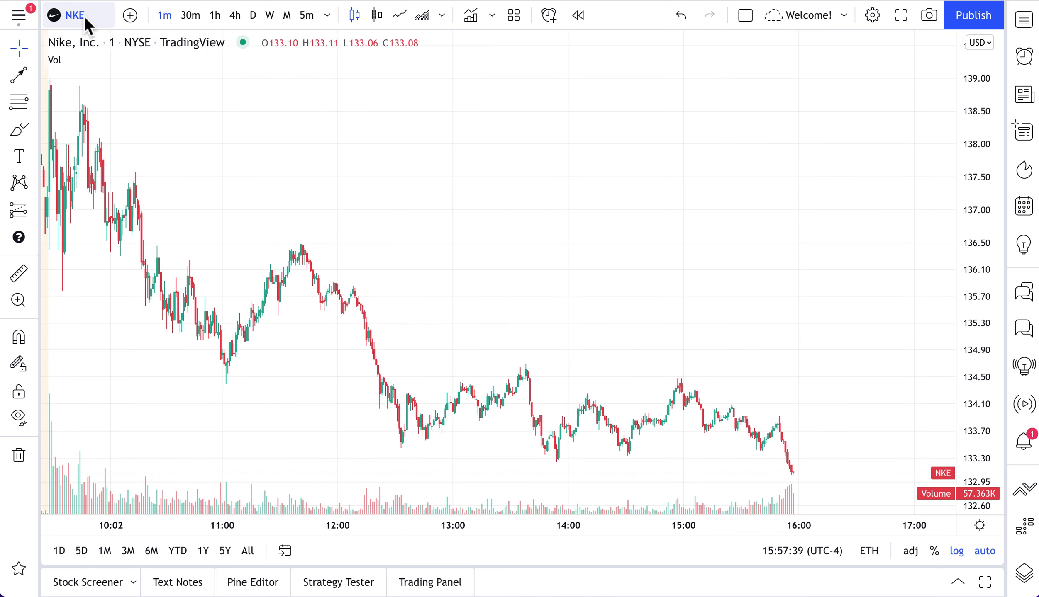
{"action": "scroll", "coordinate": [392, 272], "scroll_direction": "down", "scroll_amount": 3}
{"action": "scroll", "coordinate": [392, 269], "scroll_direction": "down", "scroll_amount": 5}
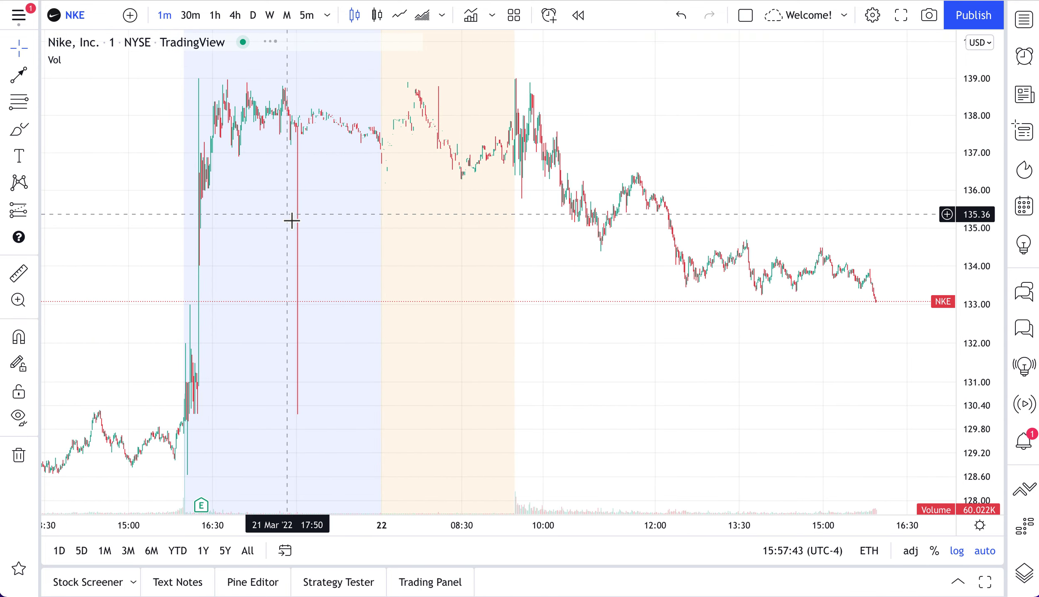
{"action": "scroll", "coordinate": [603, 329], "scroll_direction": "down", "scroll_amount": 2}
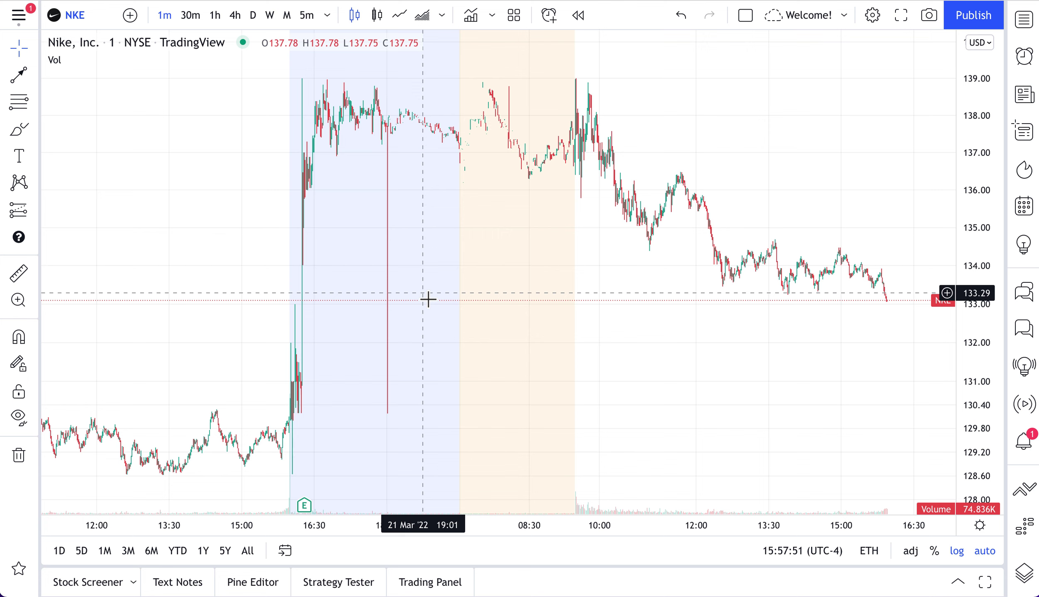
Circle the after-hours price jump of 21 March with a freehand Brush loop.
{"action": "left_click", "coordinate": [19, 130]}
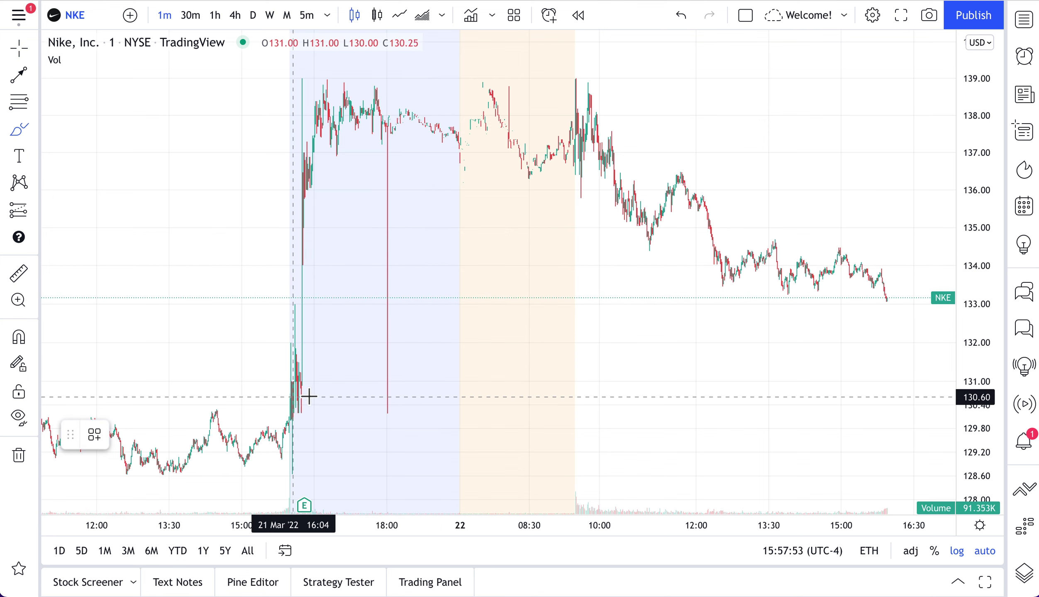
{"action": "left_click_drag", "start_coordinate": [427, 93], "coordinate": [299, 123]}
{"action": "mouse_move", "coordinate": [266, 190]}
{"action": "left_mouse_down"}
{"action": "mouse_move", "coordinate": [473, 185]}
{"action": "mouse_move", "coordinate": [368, 102]}
{"action": "left_mouse_up"}
Recolour the brushed loop black and brush a second loop around the pre-market candles.
{"action": "left_click", "coordinate": [124, 434]}
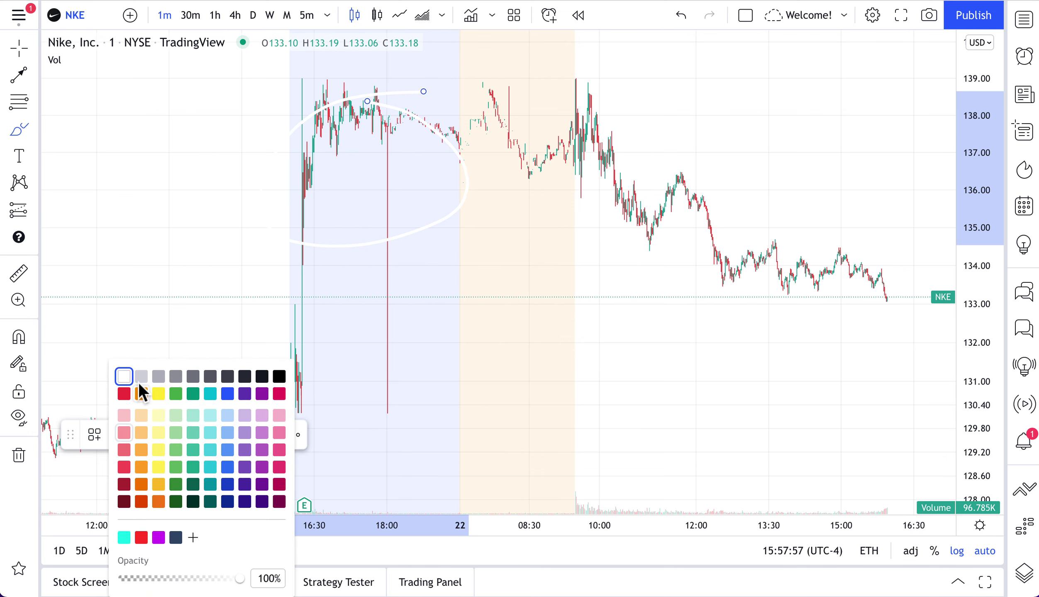
{"action": "left_click", "coordinate": [284, 378]}
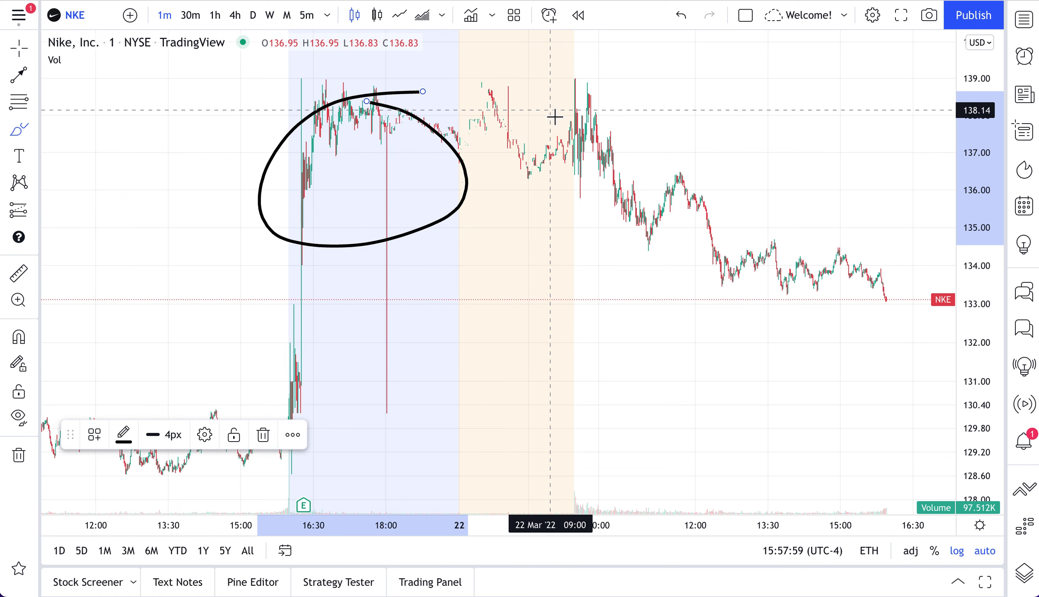
{"action": "mouse_move", "coordinate": [576, 85]}
{"action": "left_mouse_down"}
{"action": "mouse_move", "coordinate": [475, 155]}
{"action": "mouse_move", "coordinate": [663, 161]}
{"action": "mouse_move", "coordinate": [441, 173]}
{"action": "mouse_move", "coordinate": [460, 221]}
{"action": "left_mouse_up"}
Undo the pre-market brush stroke and the loop's black colour, and return to the cross cursor.
{"action": "key", "text": "ctrl+z"}
{"action": "key", "text": "ctrl+z"}
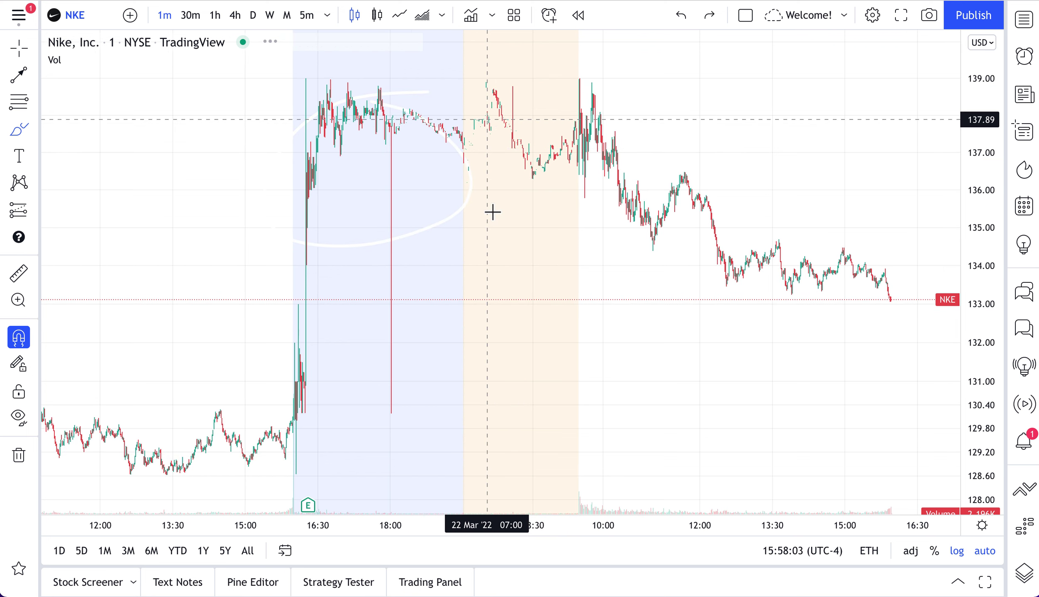
{"action": "left_click", "coordinate": [19, 49]}
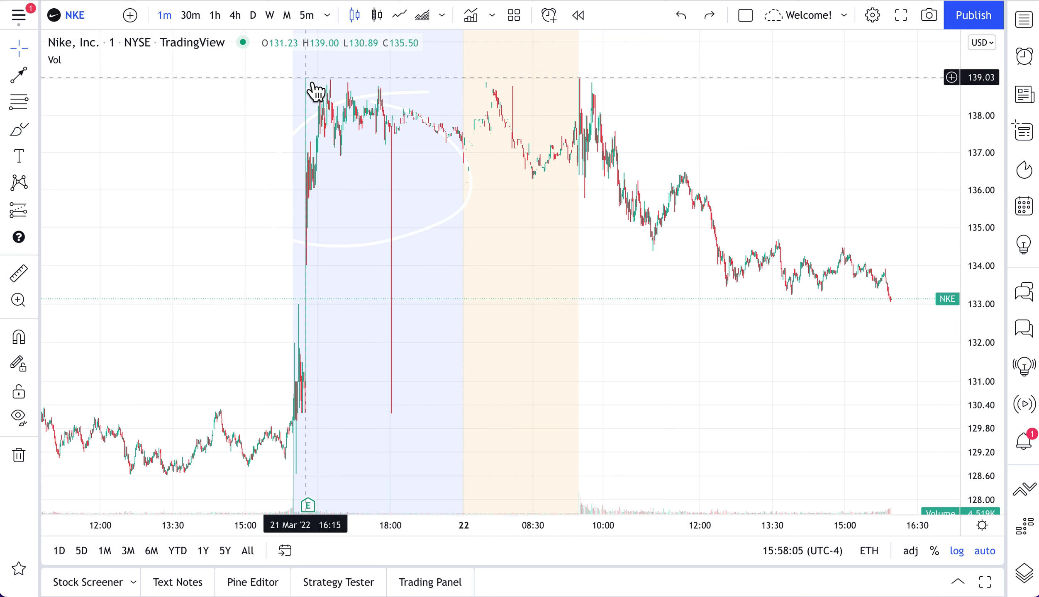
Delete the white brushed loop around the after-hours session and switch the chart to Regular trading hours.
{"action": "left_click", "coordinate": [417, 100]}
{"action": "key", "text": "Delete"}
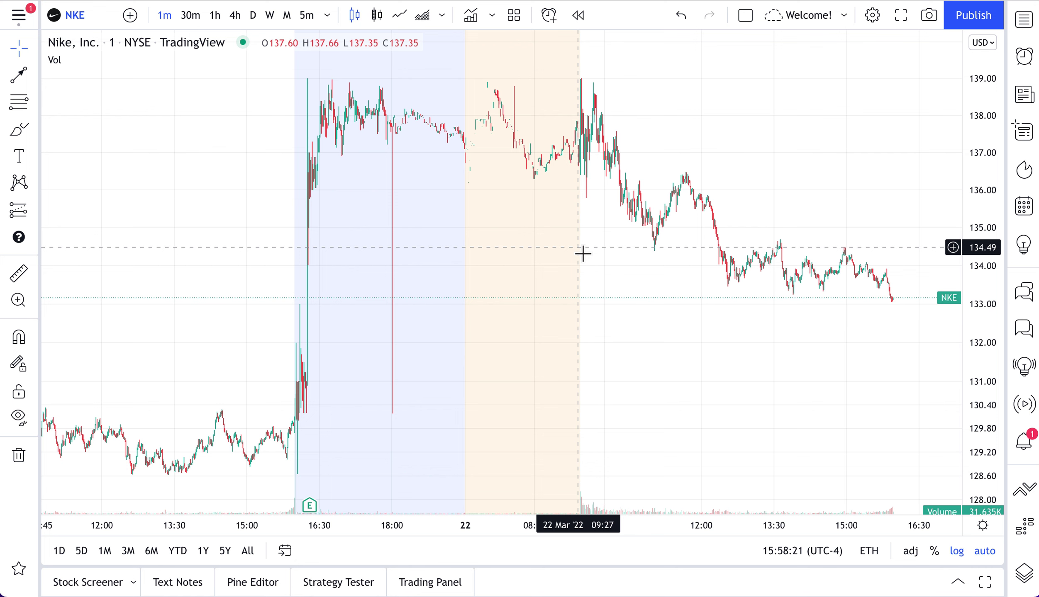
{"action": "left_click", "coordinate": [869, 554]}
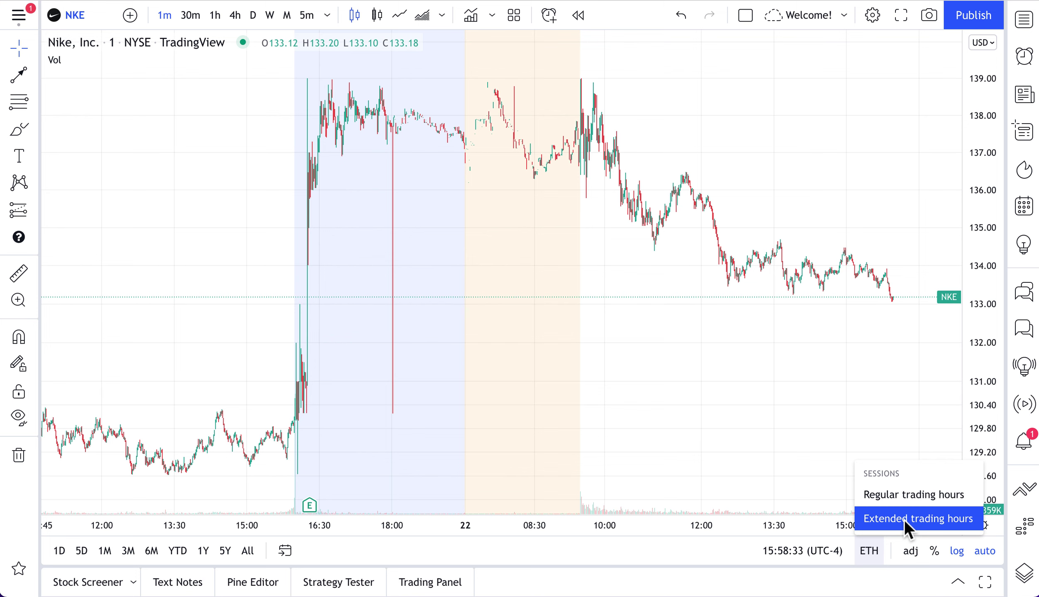
{"action": "left_click", "coordinate": [905, 500]}
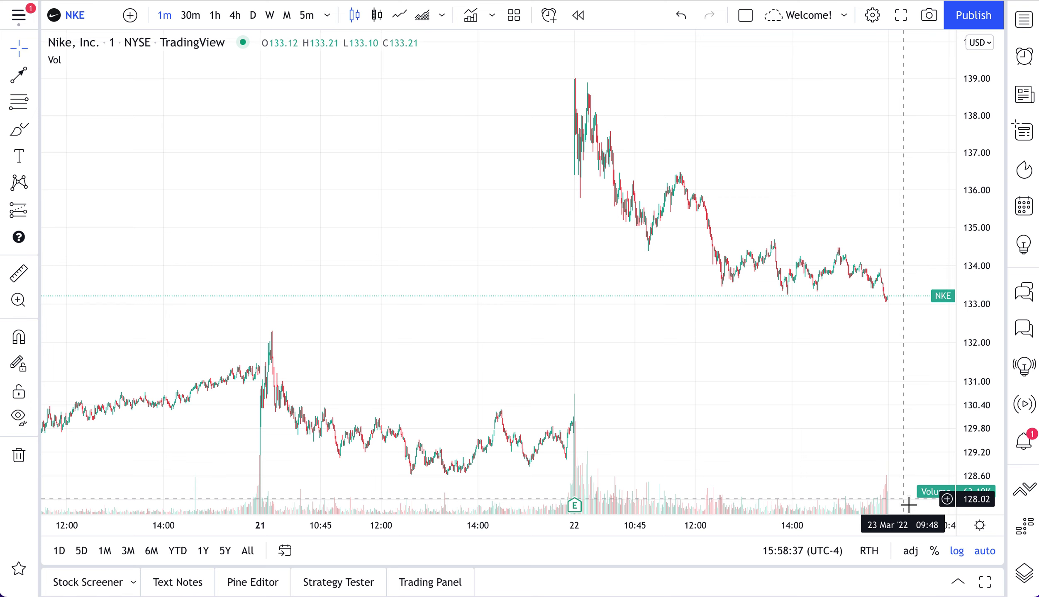
Circle the last candles before the 21 March close with the Brush and colour the loop black.
{"action": "scroll", "coordinate": [598, 306], "scroll_direction": "up", "scroll_amount": 2}
{"action": "left_click_drag", "start_coordinate": [624, 354], "coordinate": [565, 358]}
{"action": "scroll", "coordinate": [564, 358], "scroll_direction": "up", "scroll_amount": 2}
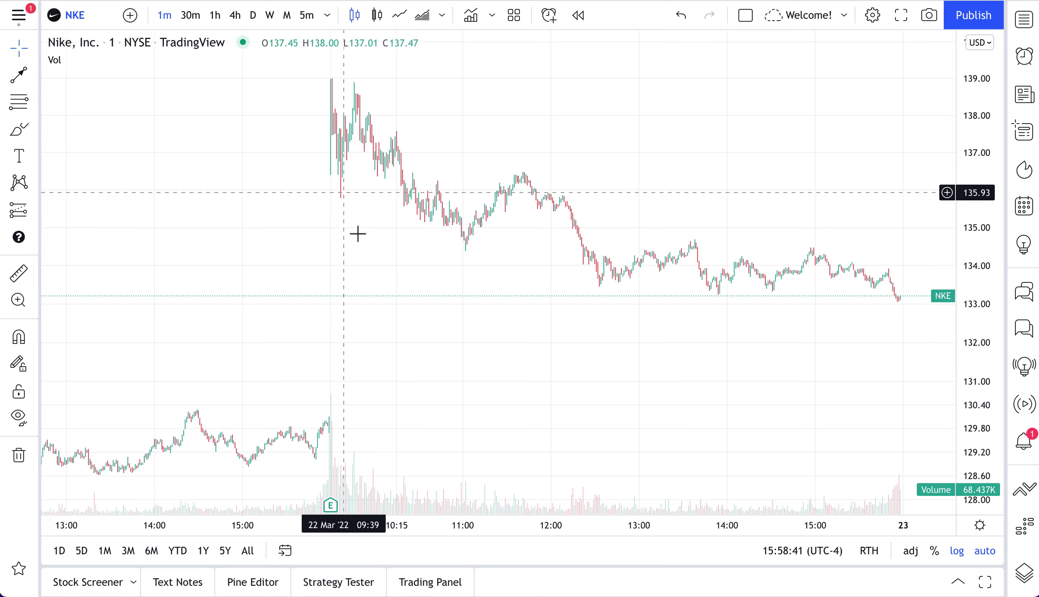
{"action": "scroll", "coordinate": [356, 332], "scroll_direction": "up", "scroll_amount": 2}
{"action": "left_click_drag", "start_coordinate": [266, 346], "coordinate": [518, 359]}
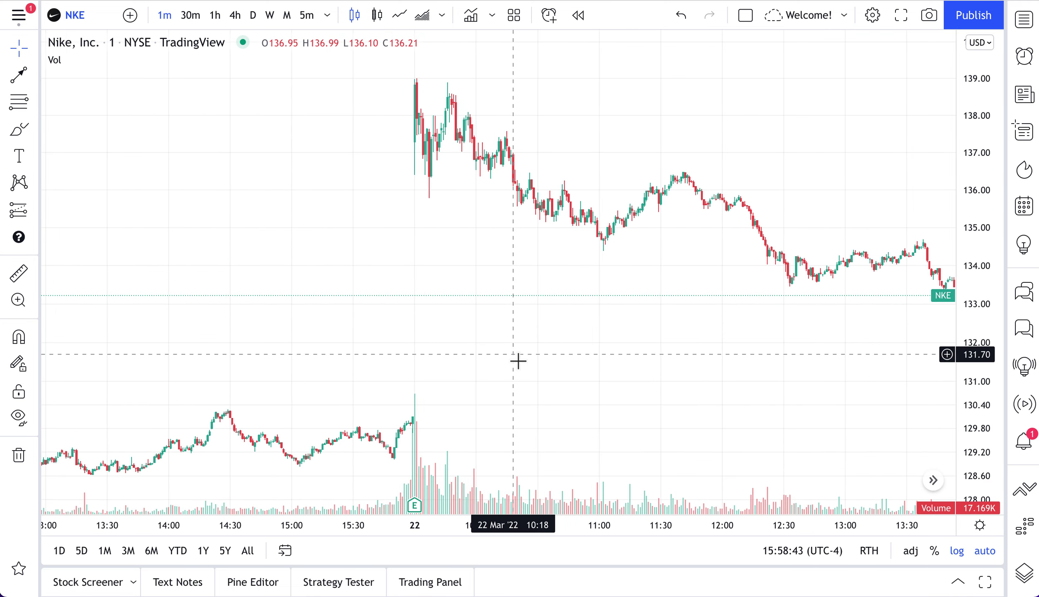
{"action": "scroll", "coordinate": [518, 359], "scroll_direction": "up", "scroll_amount": 1}
{"action": "left_click", "coordinate": [18, 130]}
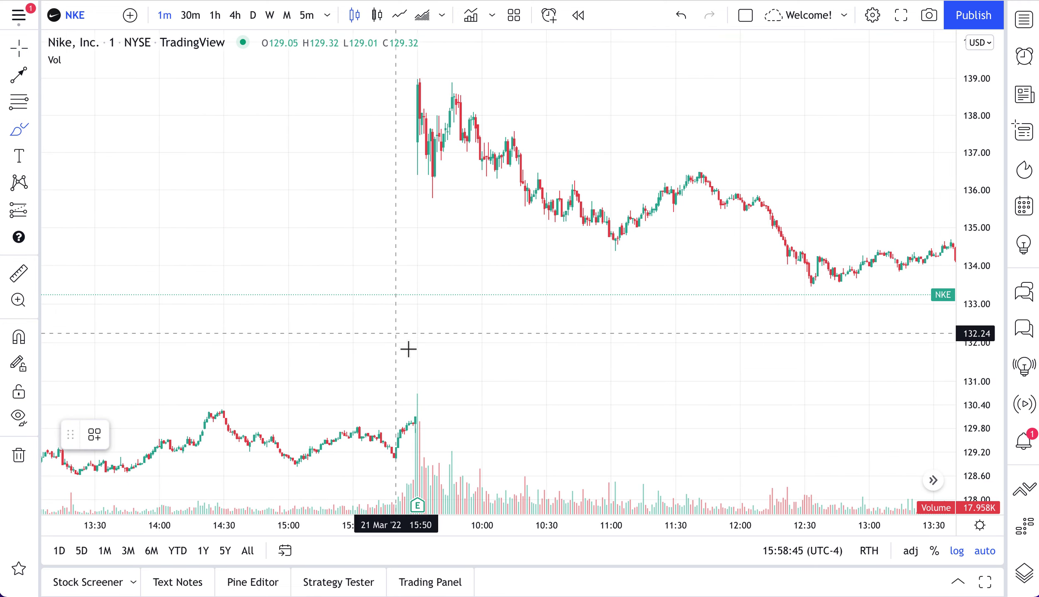
{"action": "left_click_drag", "start_coordinate": [413, 406], "coordinate": [400, 404]}
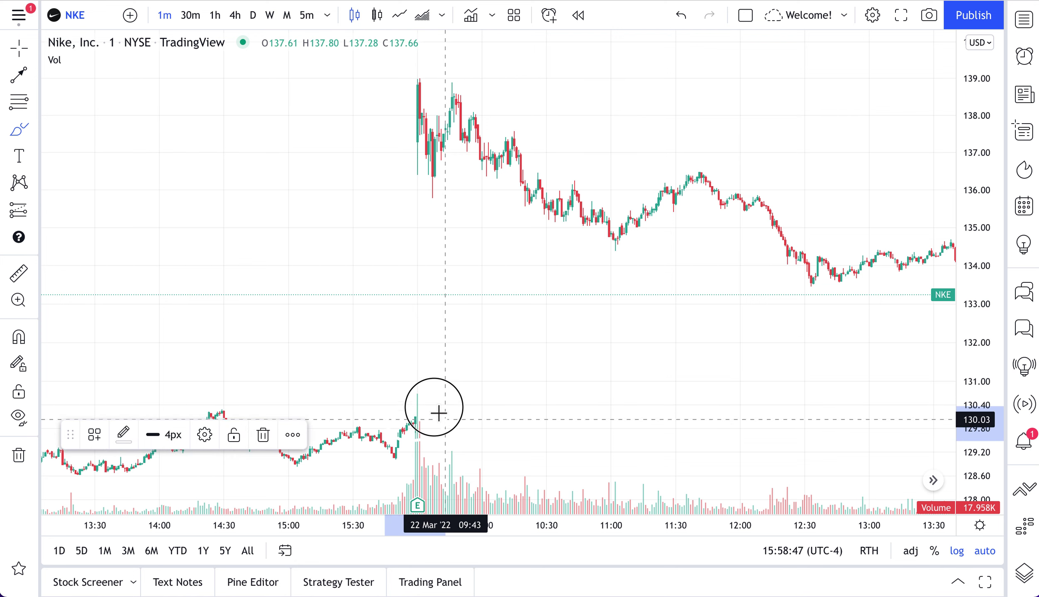
{"action": "left_click", "coordinate": [123, 435]}
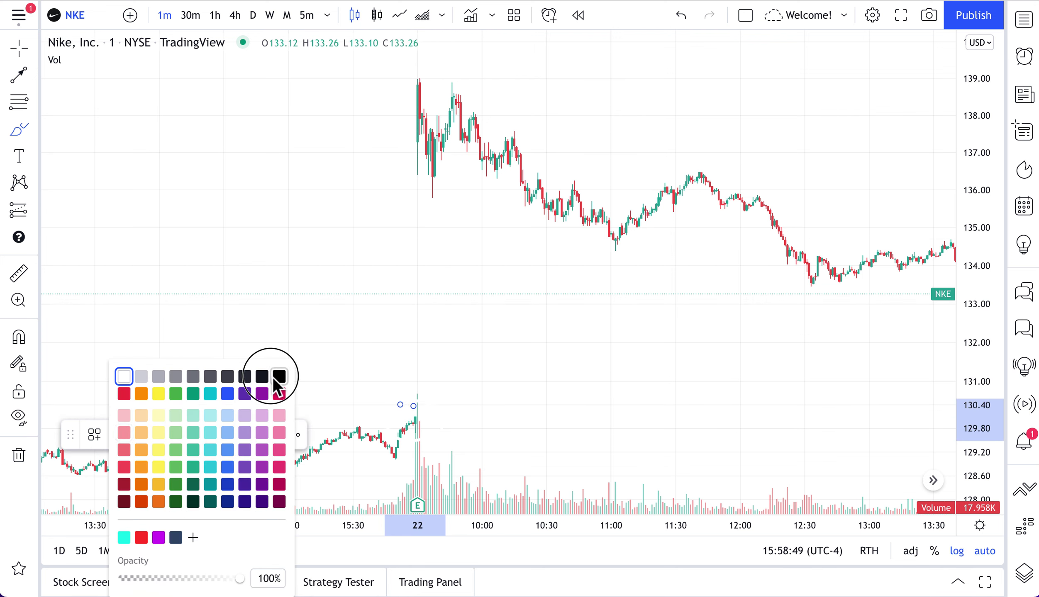
{"action": "left_click", "coordinate": [279, 376]}
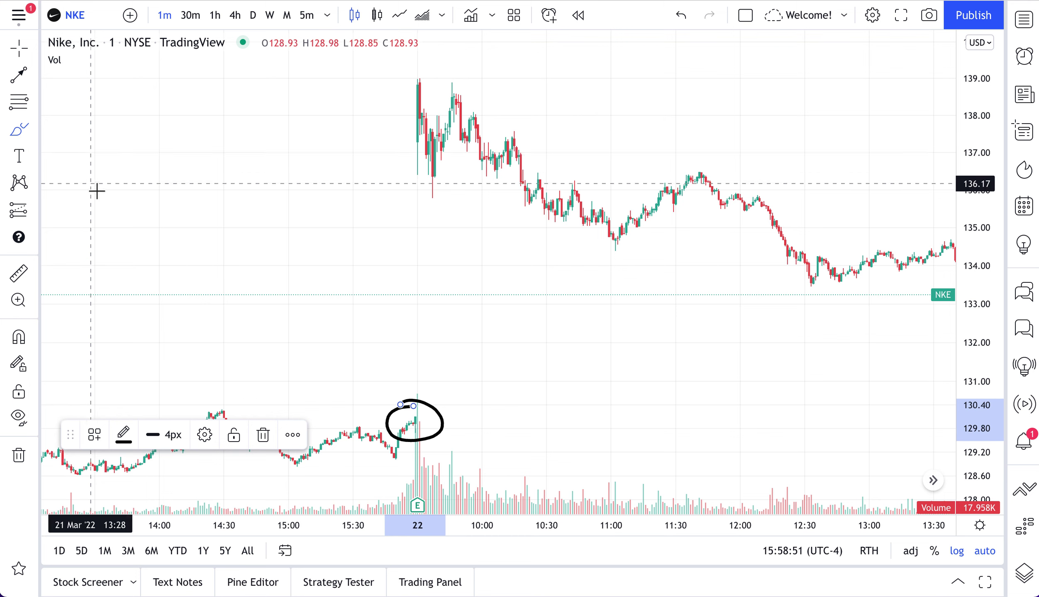
Brush a second loop around the 22 March opening candles and a zigzag down the price gap between the loops.
{"action": "mouse_move", "coordinate": [419, 121]}
{"action": "left_mouse_down"}
{"action": "mouse_move", "coordinate": [405, 174]}
{"action": "mouse_move", "coordinate": [421, 130]}
{"action": "left_mouse_up"}
{"action": "mouse_move", "coordinate": [423, 199]}
{"action": "left_mouse_down"}
{"action": "mouse_move", "coordinate": [364, 224]}
{"action": "mouse_move", "coordinate": [390, 284]}
{"action": "mouse_move", "coordinate": [440, 319]}
{"action": "mouse_move", "coordinate": [466, 372]}
{"action": "mouse_move", "coordinate": [411, 378]}
{"action": "left_mouse_up"}
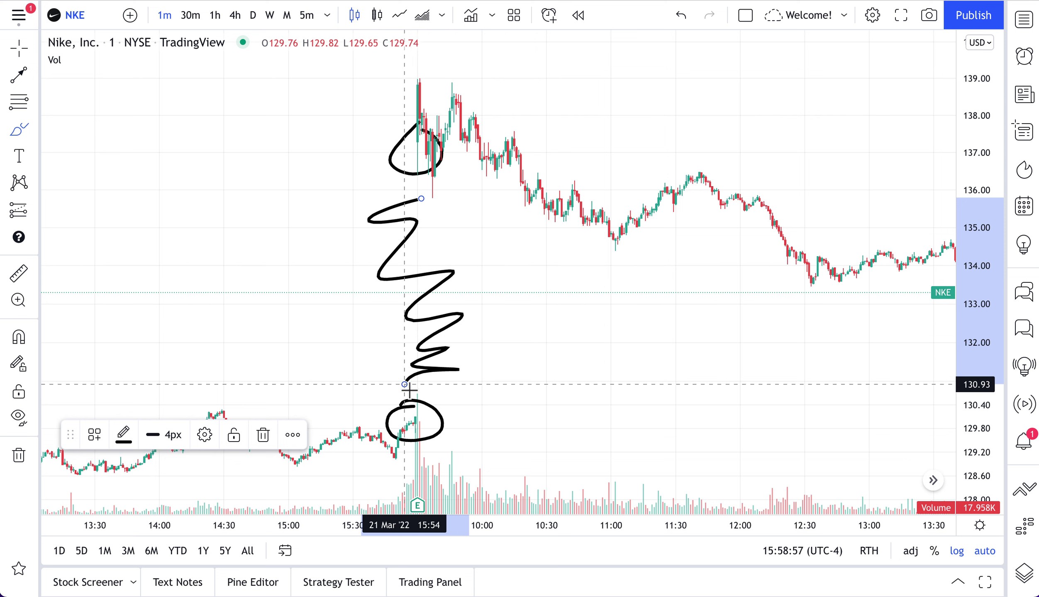
Undo the brush strokes around the overnight price gap and return to the cross cursor.
{"action": "key", "text": "ctrl+z"}
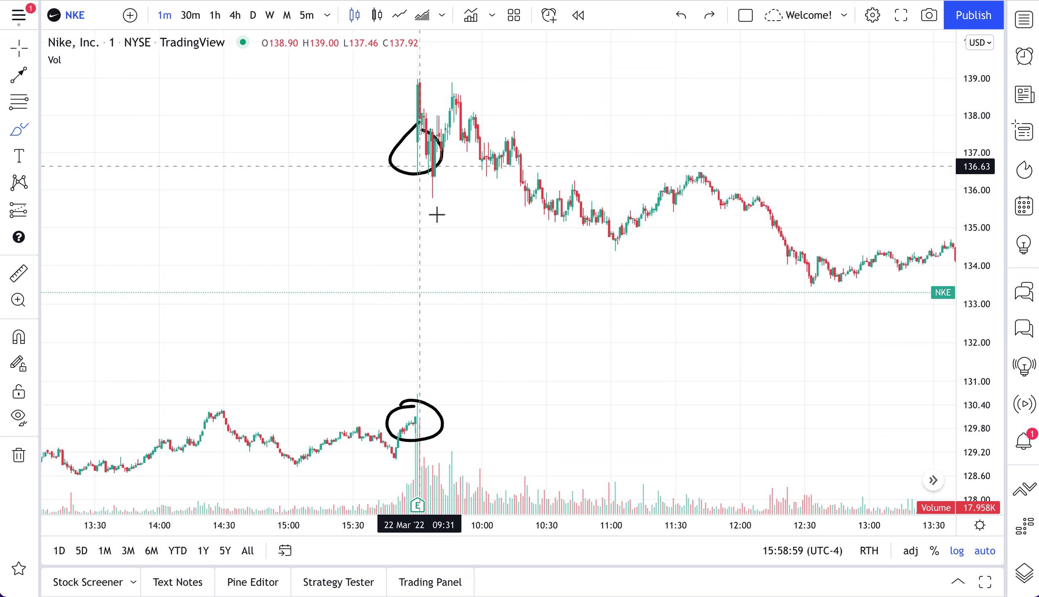
{"action": "key", "text": "ctrl+z"}
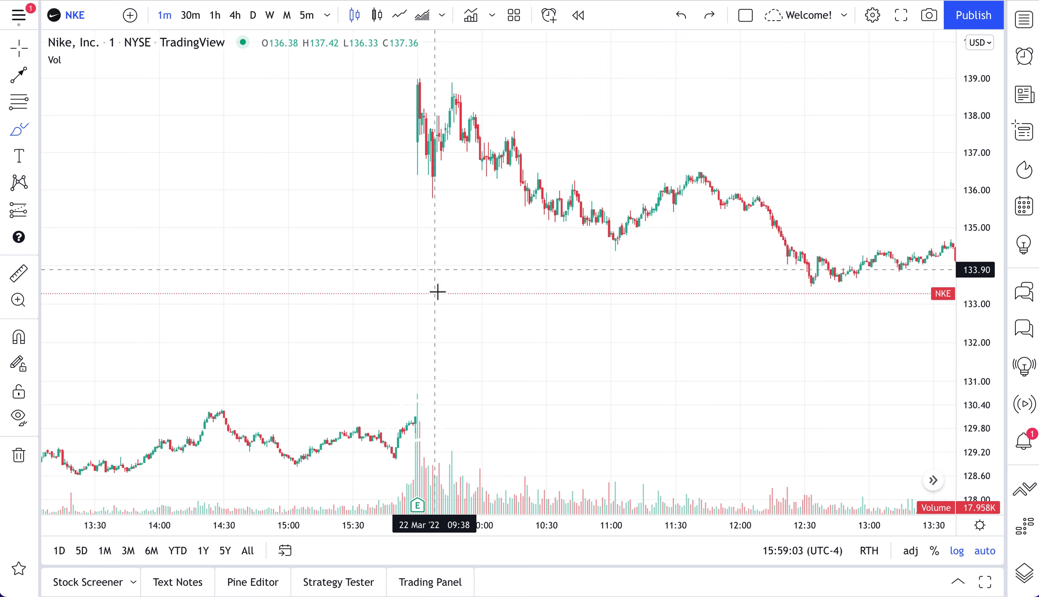
{"action": "scroll", "coordinate": [436, 290], "scroll_direction": "down", "scroll_amount": 2}
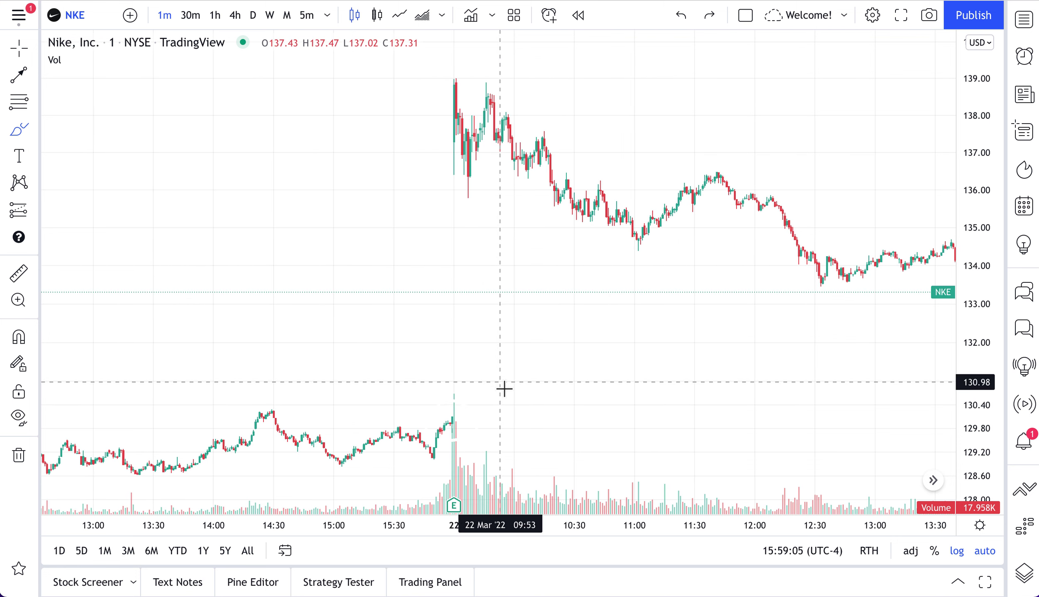
{"action": "left_click", "coordinate": [19, 48]}
{"action": "left_click", "coordinate": [466, 445]}
{"action": "key", "text": "Delete"}
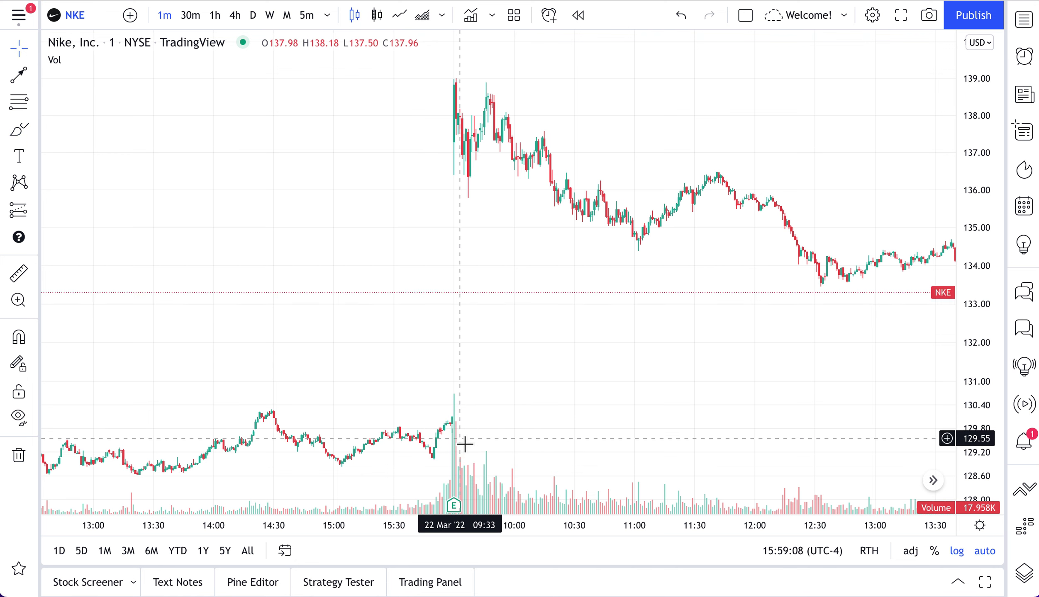
Switch the chart session back to Extended trading hours.
{"action": "left_click", "coordinate": [866, 553]}
{"action": "left_click", "coordinate": [888, 519]}
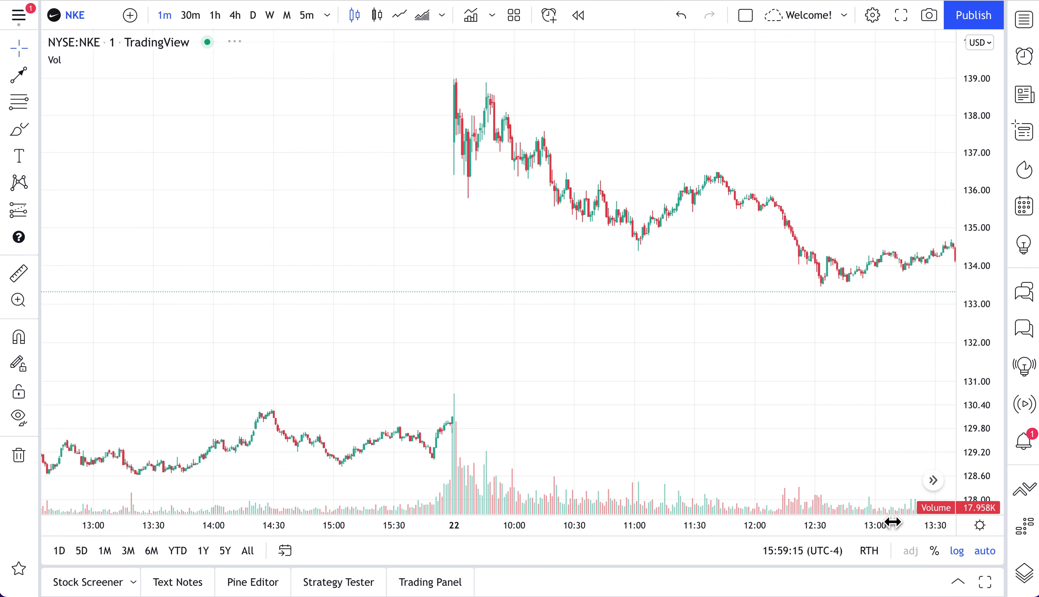
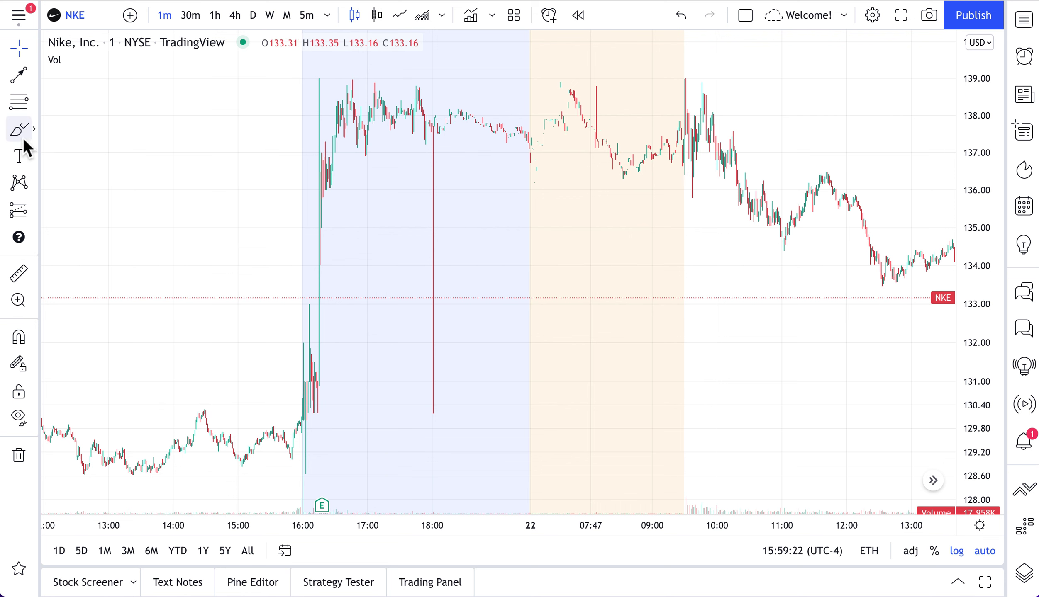
Brush black loops around the candles at the 21 March 16:00 close and at the 22 March market open.
{"action": "mouse_move", "coordinate": [301, 382]}
{"action": "left_mouse_down"}
{"action": "mouse_move", "coordinate": [295, 396]}
{"action": "mouse_move", "coordinate": [319, 428]}
{"action": "left_mouse_up"}
{"action": "left_click", "coordinate": [124, 434]}
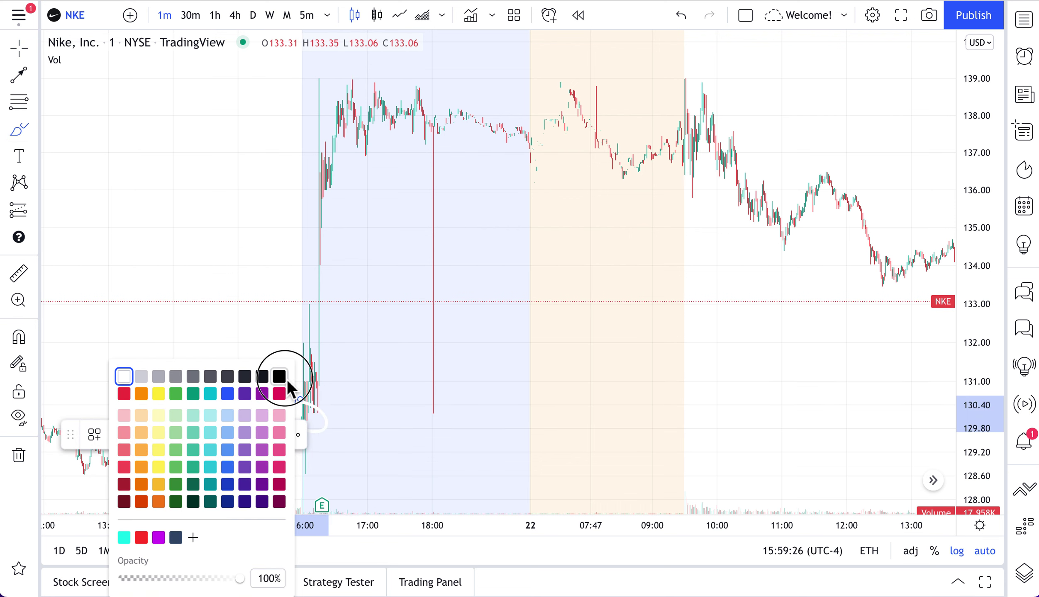
{"action": "left_click", "coordinate": [286, 379]}
{"action": "mouse_move", "coordinate": [686, 118]}
{"action": "left_mouse_down"}
{"action": "mouse_move", "coordinate": [687, 166]}
{"action": "mouse_move", "coordinate": [680, 128]}
{"action": "left_mouse_up"}
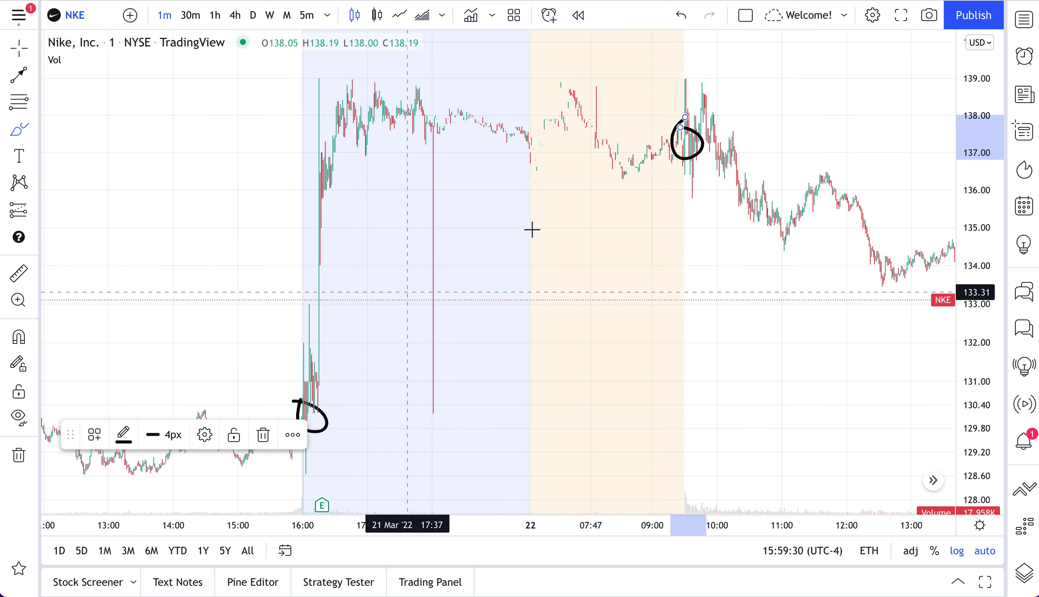
Brush a zigzag across the after-hours and pre-market candles and undo that stroke.
{"action": "left_click", "coordinate": [410, 92]}
{"action": "mouse_move", "coordinate": [410, 93]}
{"action": "left_mouse_down"}
{"action": "mouse_move", "coordinate": [528, 100]}
{"action": "mouse_move", "coordinate": [634, 88]}
{"action": "mouse_move", "coordinate": [619, 196]}
{"action": "mouse_move", "coordinate": [582, 327]}
{"action": "left_mouse_up"}
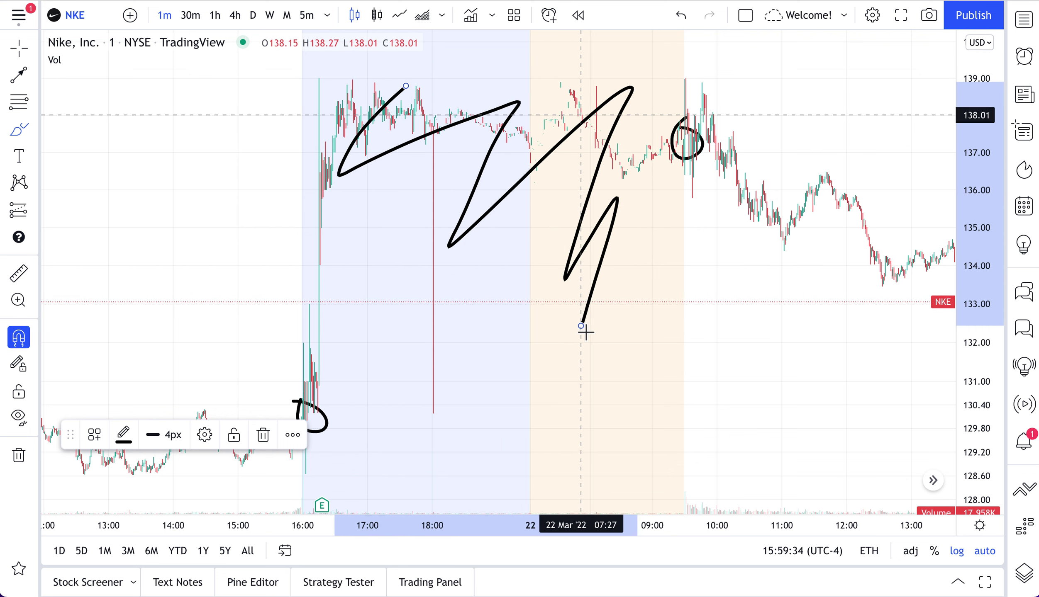
{"action": "key", "text": "ctrl+z"}
Return to the cross cursor and delete both black loops from the chart.
{"action": "left_click", "coordinate": [871, 551]}
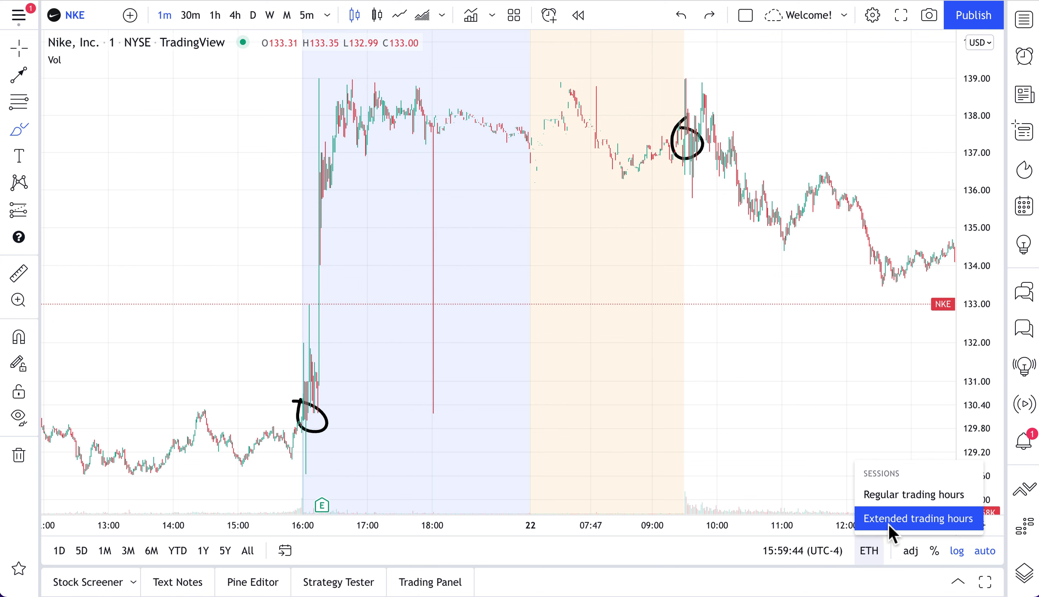
{"action": "left_click", "coordinate": [19, 48]}
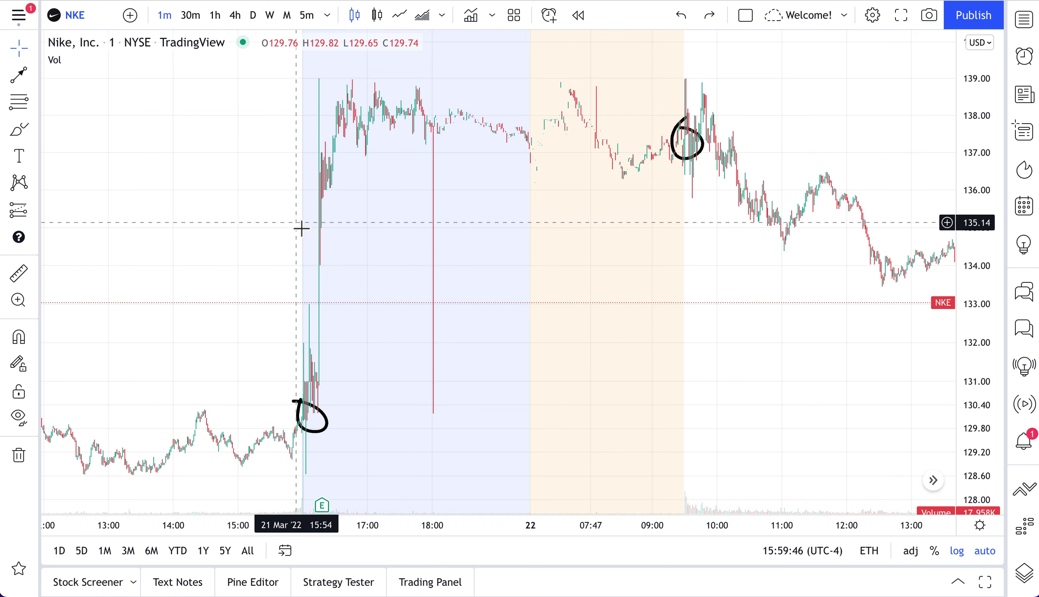
{"action": "mouse_move", "coordinate": [154, 71]}
{"action": "left_mouse_down"}
{"action": "mouse_move", "coordinate": [585, 326]}
{"action": "mouse_move", "coordinate": [776, 468]}
{"action": "left_mouse_up"}
{"action": "key", "text": "Delete"}
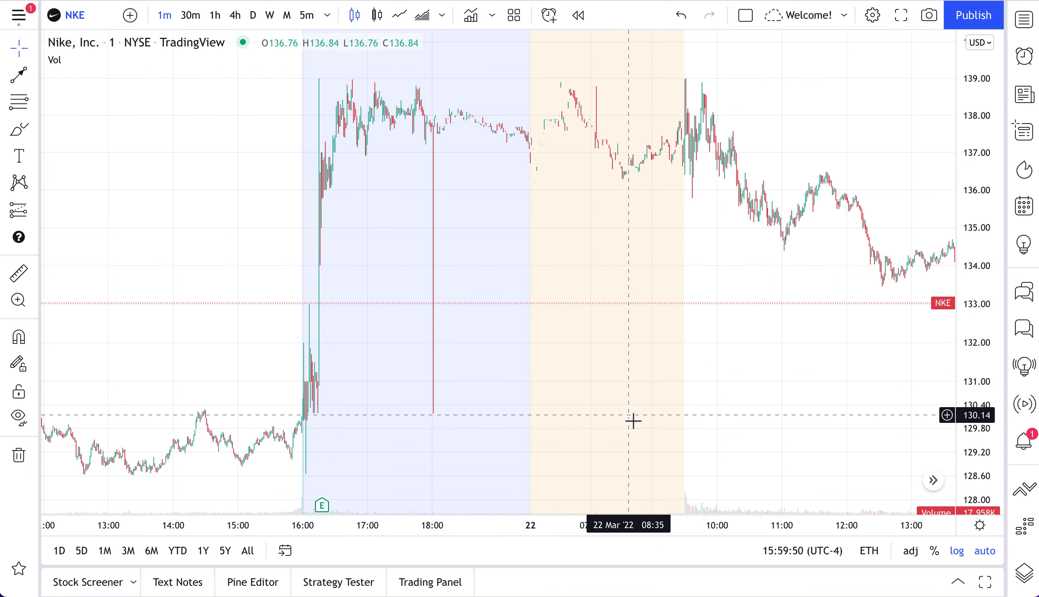
Examine the shaded after-hours and pre-market sessions, focusing on the price jump just after the 21 March close.
{"action": "scroll", "coordinate": [733, 376], "scroll_direction": "down", "scroll_amount": 2}
{"action": "scroll", "coordinate": [734, 377], "scroll_direction": "up", "scroll_amount": 1}
{"action": "scroll", "coordinate": [732, 375], "scroll_direction": "up", "scroll_amount": 2}
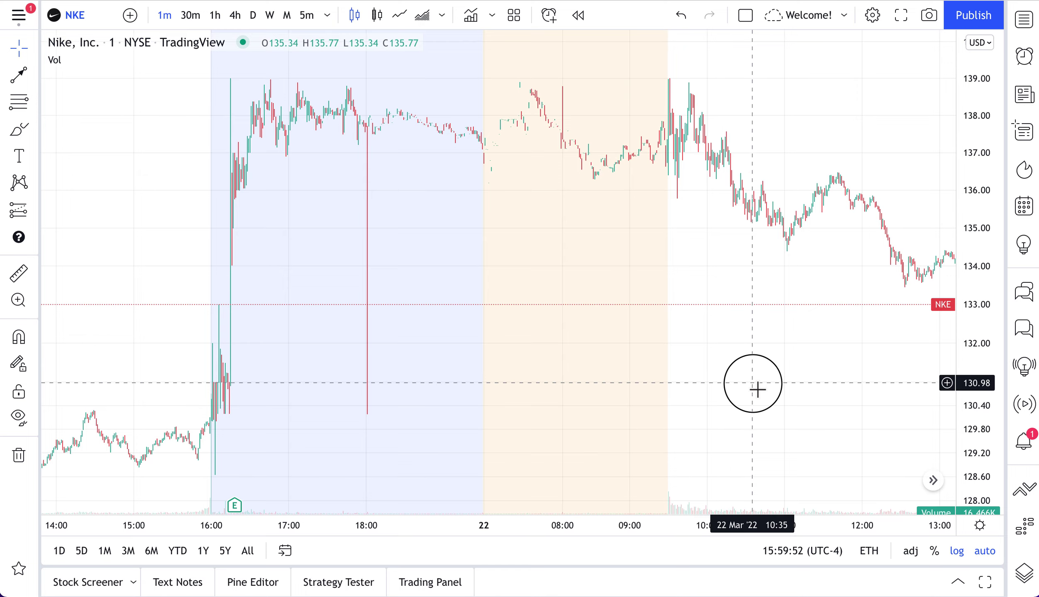
{"action": "scroll", "coordinate": [700, 387], "scroll_direction": "up", "scroll_amount": 1}
{"action": "scroll", "coordinate": [701, 388], "scroll_direction": "down", "scroll_amount": 1}
{"action": "scroll", "coordinate": [701, 388], "scroll_direction": "up", "scroll_amount": 2}
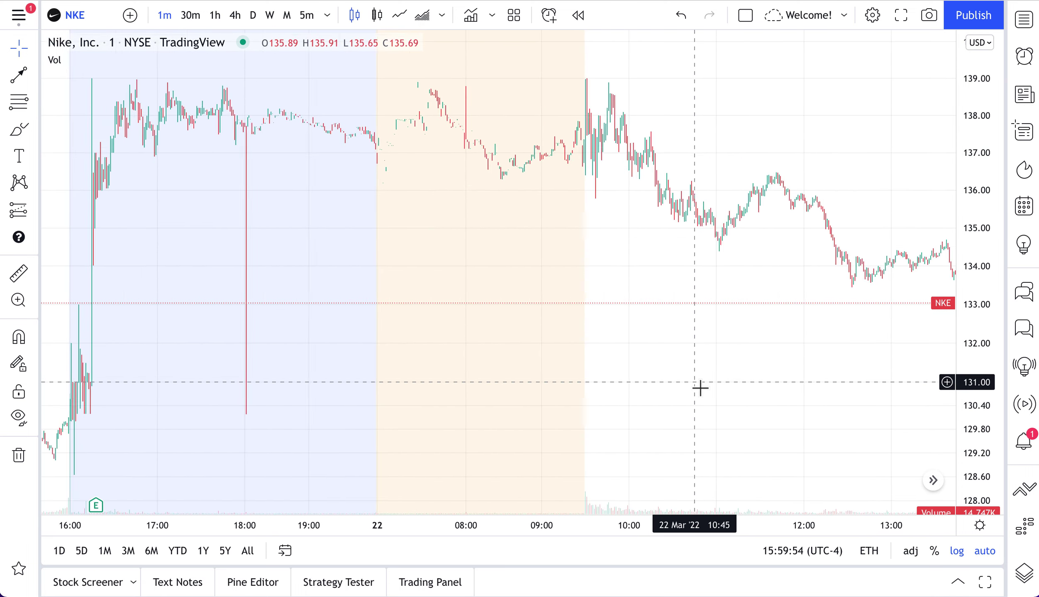
{"action": "scroll", "coordinate": [700, 388], "scroll_direction": "down", "scroll_amount": 1}
{"action": "left_click_drag", "start_coordinate": [691, 382], "coordinate": [886, 370]}
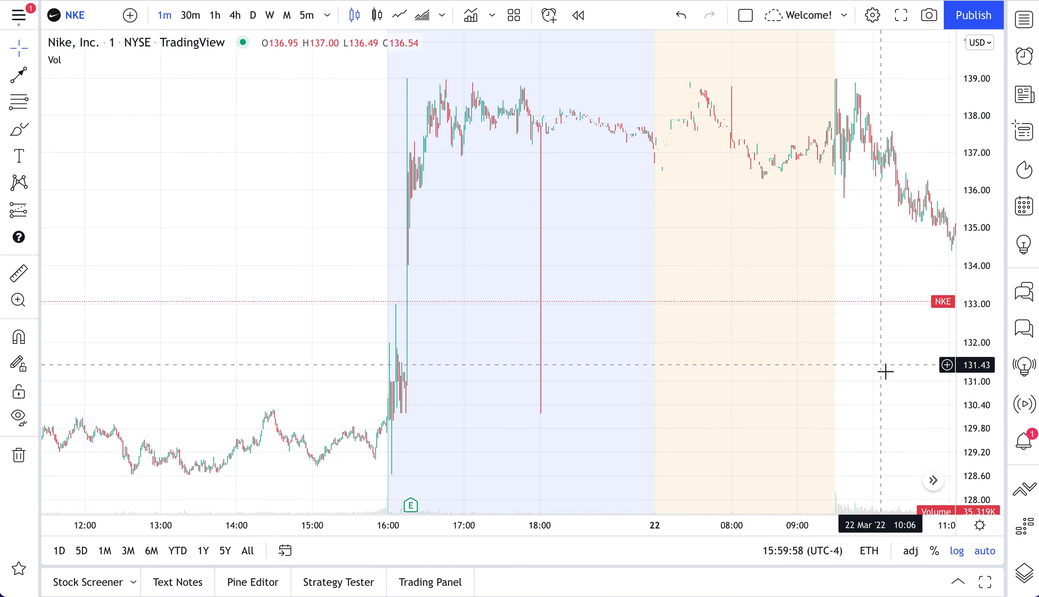
{"action": "scroll", "coordinate": [575, 348], "scroll_direction": "up", "scroll_amount": 2}
{"action": "scroll", "coordinate": [576, 348], "scroll_direction": "up", "scroll_amount": 1}
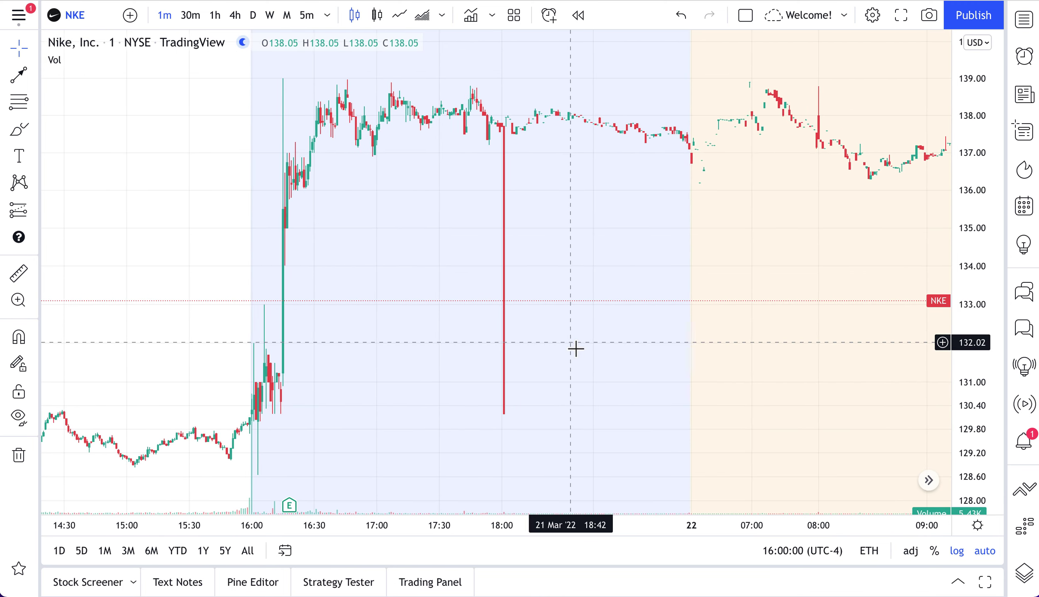
{"action": "left_click_drag", "start_coordinate": [438, 348], "coordinate": [626, 366]}
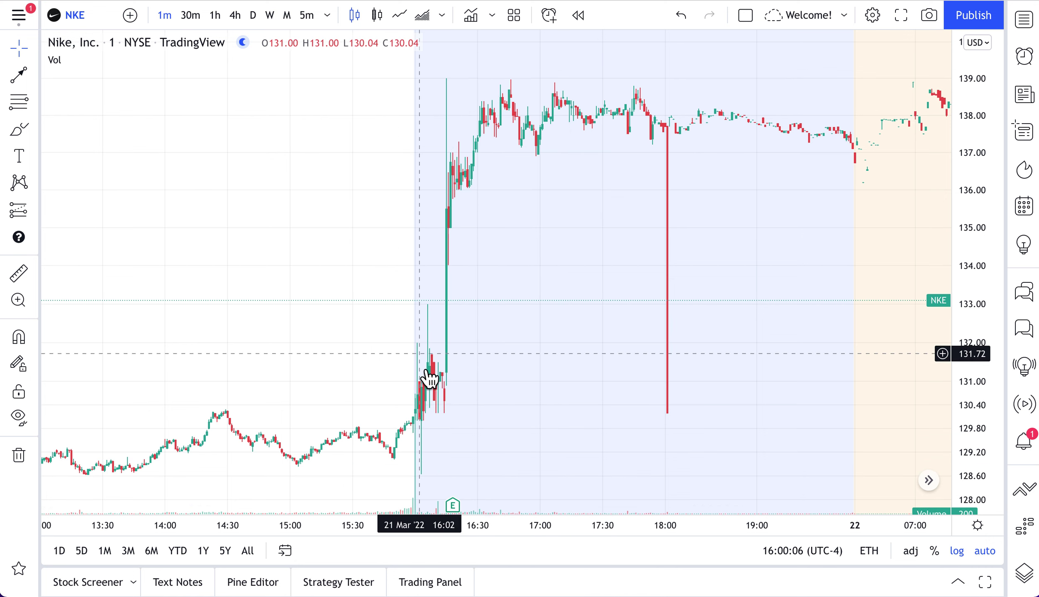
{"action": "scroll", "coordinate": [450, 377], "scroll_direction": "up", "scroll_amount": 1}
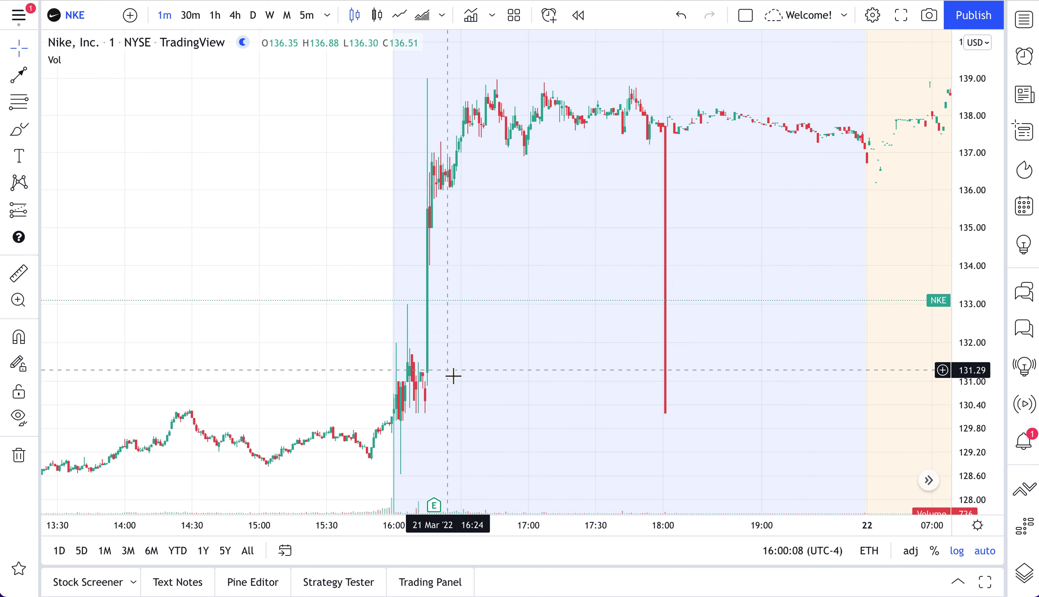
Draw a black arrow from about 129.89 just after 16:00 on 21 March up to the after-hours peak near 138.5.
{"action": "left_click", "coordinate": [18, 76]}
{"action": "left_click", "coordinate": [408, 425]}
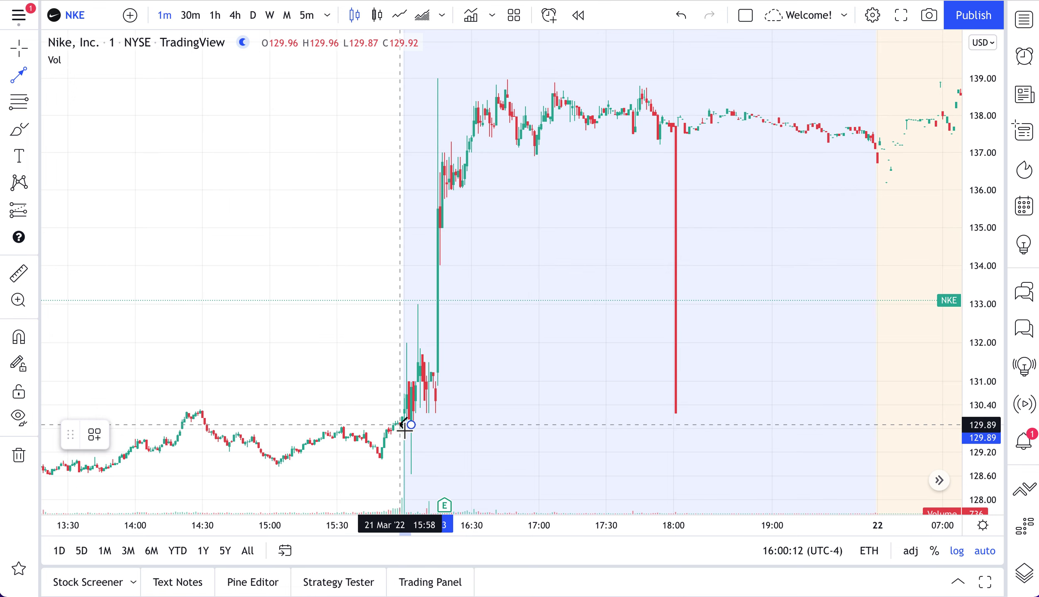
{"action": "left_click", "coordinate": [503, 101]}
{"action": "left_click", "coordinate": [547, 215]}
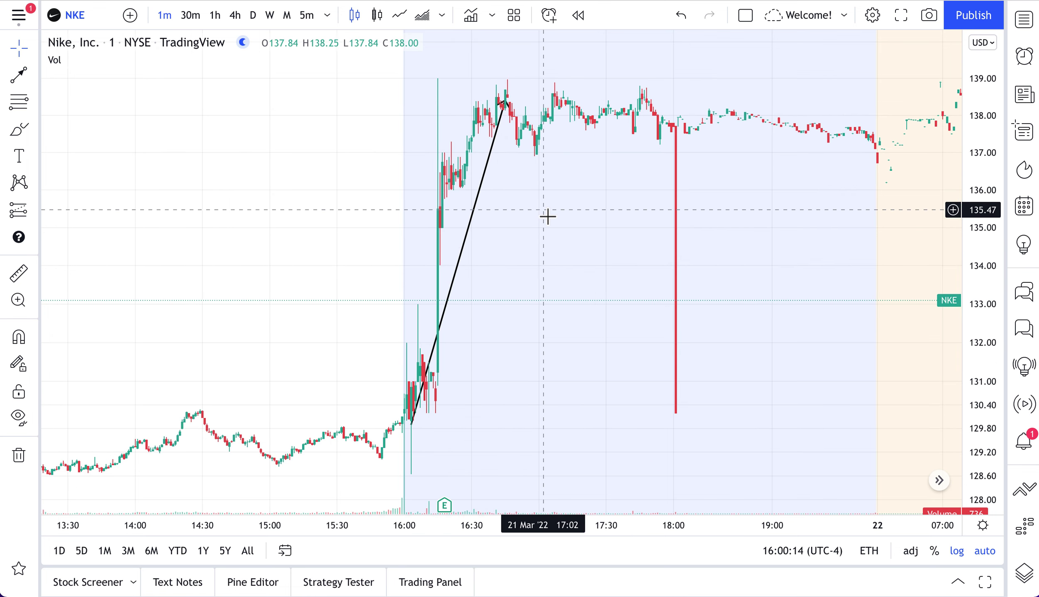
Brush a wavy black line from the arrow's tip along the after-hours and pre-market prices, ending after 08:00 on 22 March.
{"action": "left_click", "coordinate": [599, 240]}
{"action": "left_click_drag", "start_coordinate": [599, 240], "coordinate": [429, 247]}
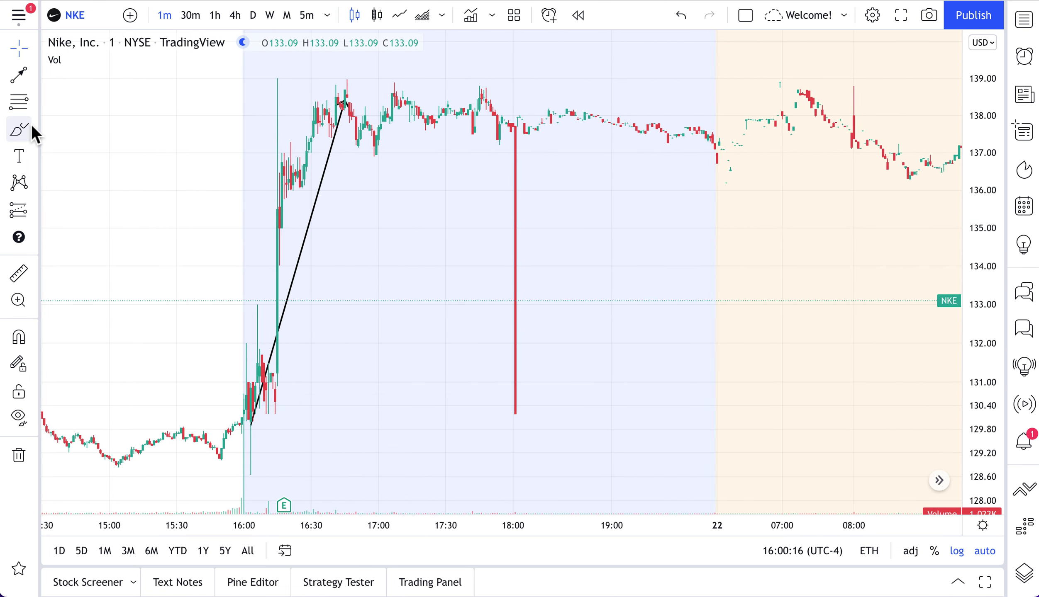
{"action": "left_click", "coordinate": [16, 130]}
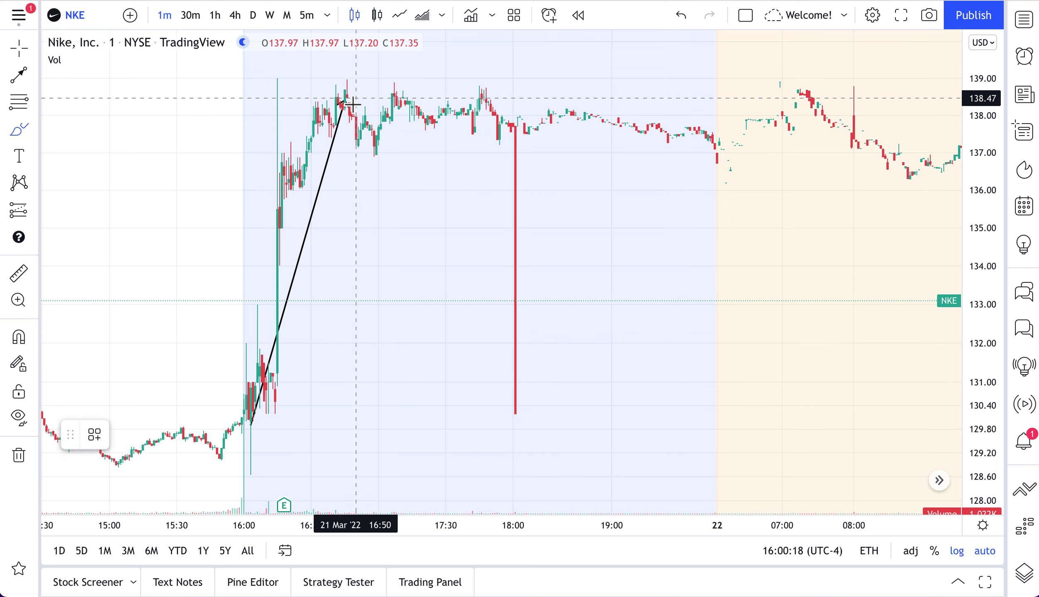
{"action": "mouse_move", "coordinate": [343, 101]}
{"action": "left_mouse_down"}
{"action": "mouse_move", "coordinate": [372, 155]}
{"action": "mouse_move", "coordinate": [453, 124]}
{"action": "mouse_move", "coordinate": [901, 135]}
{"action": "left_mouse_up"}
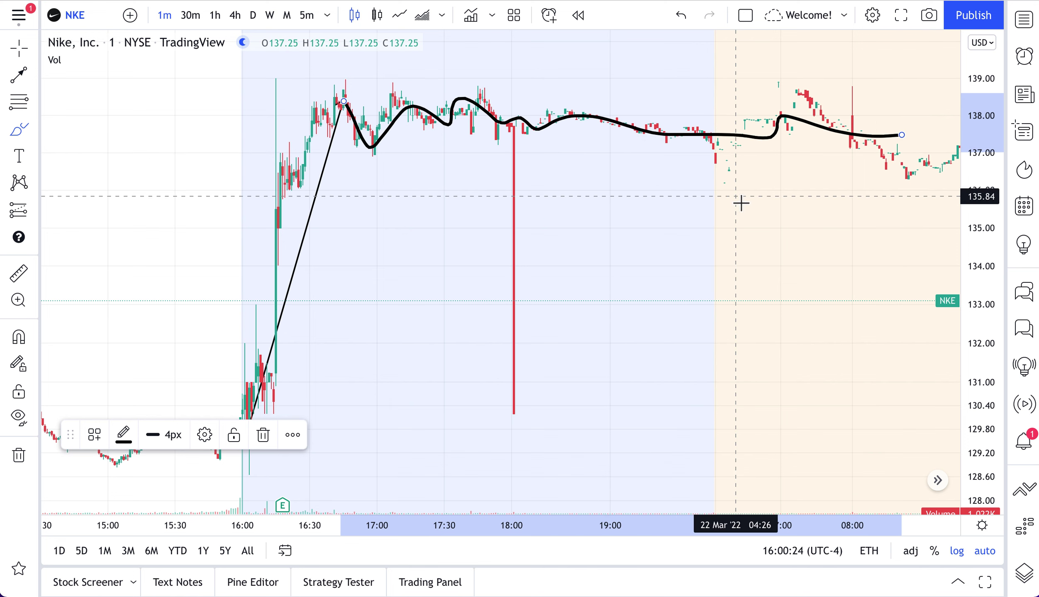
{"action": "left_click", "coordinate": [19, 48]}
Undo the arrow and wavy brush line drawn over Nike's after-hours and pre-market prices.
{"action": "left_click_drag", "start_coordinate": [724, 273], "coordinate": [529, 278]}
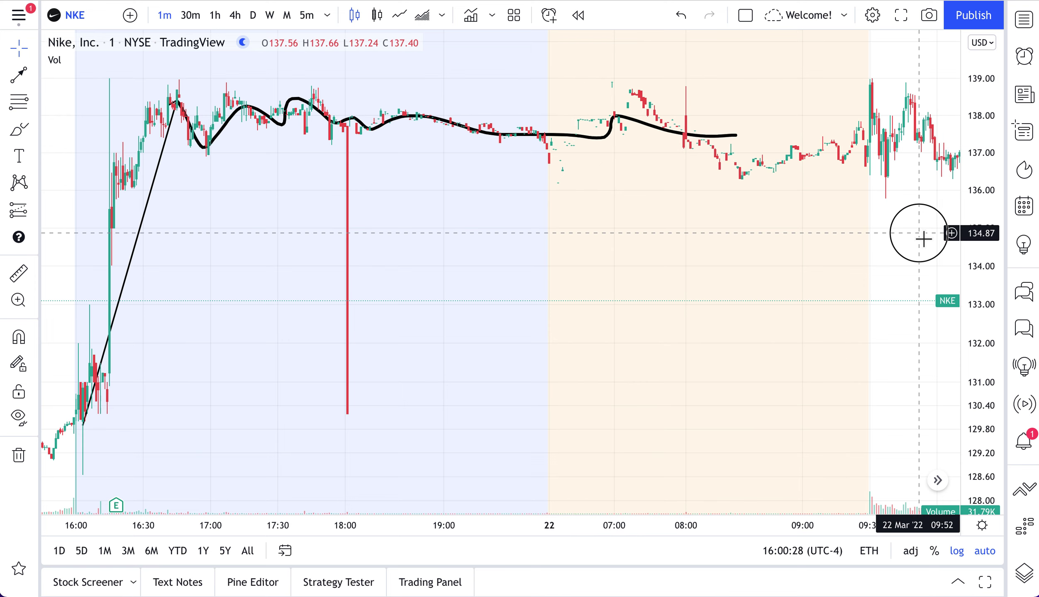
{"action": "left_click_drag", "start_coordinate": [923, 236], "coordinate": [809, 208]}
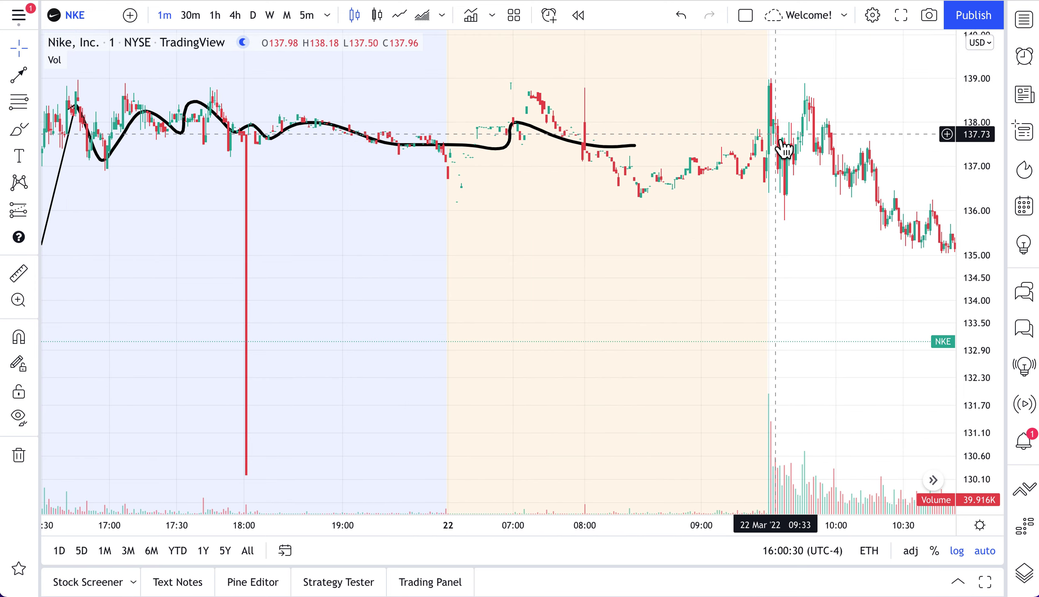
{"action": "key", "text": "ctrl+z"}
{"action": "key", "text": "ctrl+y"}
{"action": "key", "text": "ctrl+z"}
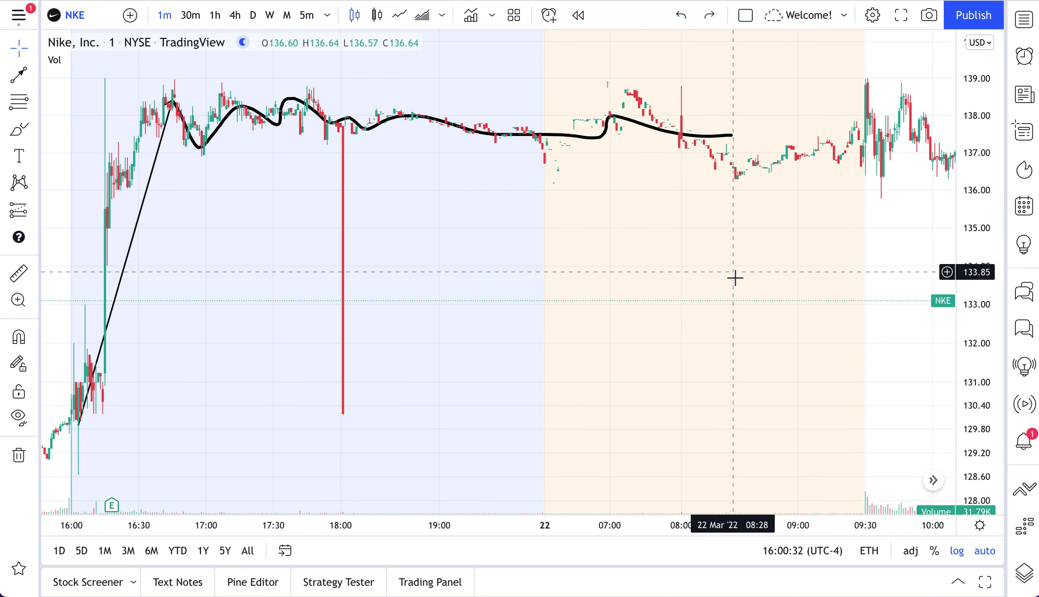
{"action": "key", "text": "ctrl+z"}
{"action": "key", "text": "ctrl+z"}
{"action": "key", "text": "ctrl+z"}
{"action": "key", "text": "ctrl+z"}
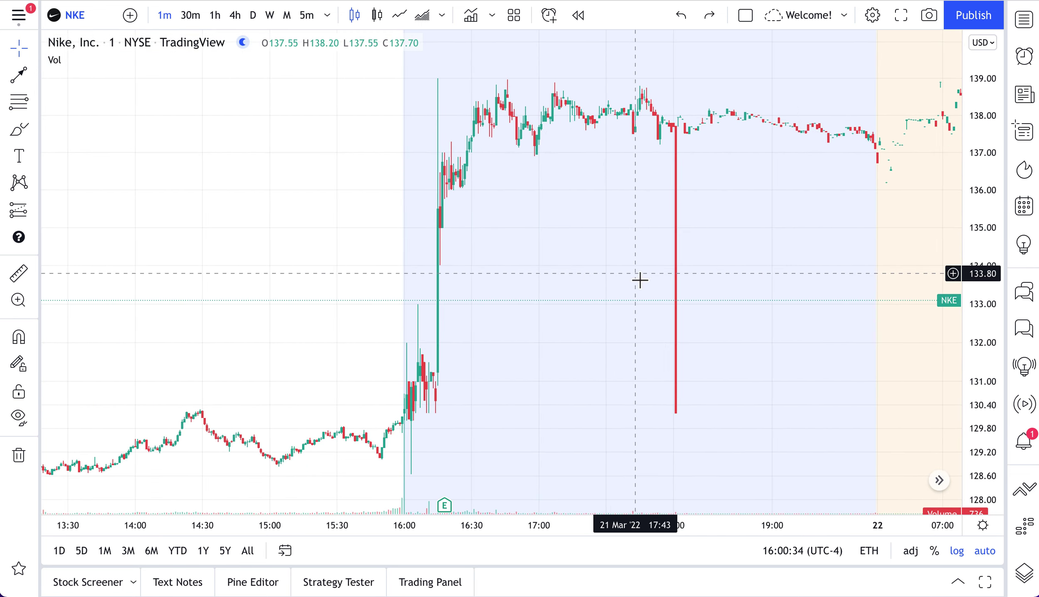
{"action": "key", "text": "ctrl+z"}
Brush a black loop around the long red after-hours candle at about 18:00 on 21 March, and undo it.
{"action": "left_click", "coordinate": [22, 132]}
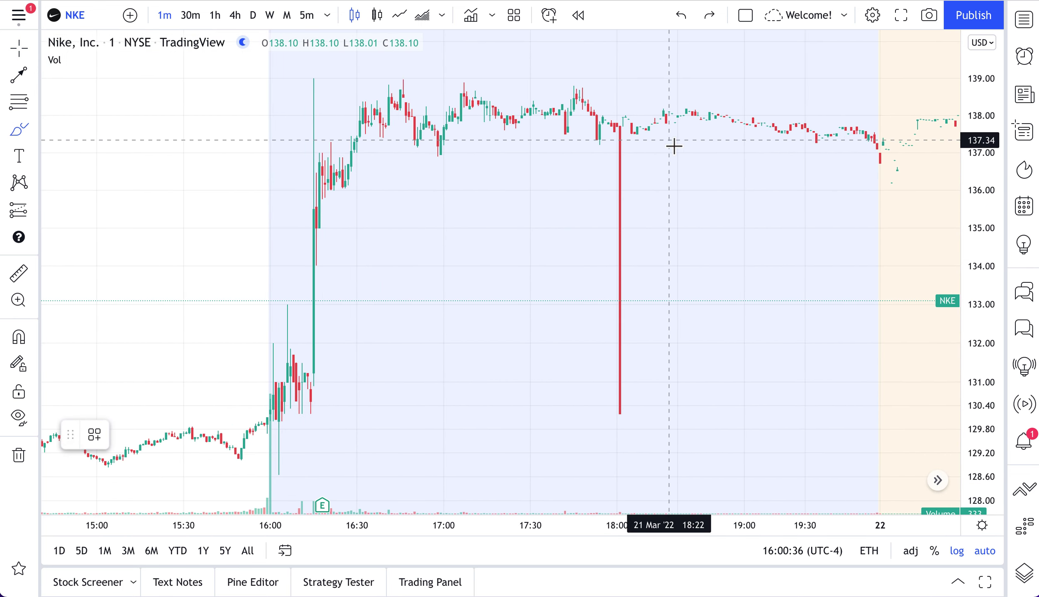
{"action": "mouse_move", "coordinate": [610, 121]}
{"action": "left_mouse_down"}
{"action": "mouse_move", "coordinate": [589, 376]}
{"action": "mouse_move", "coordinate": [651, 436]}
{"action": "mouse_move", "coordinate": [642, 93]}
{"action": "mouse_move", "coordinate": [602, 128]}
{"action": "left_mouse_up"}
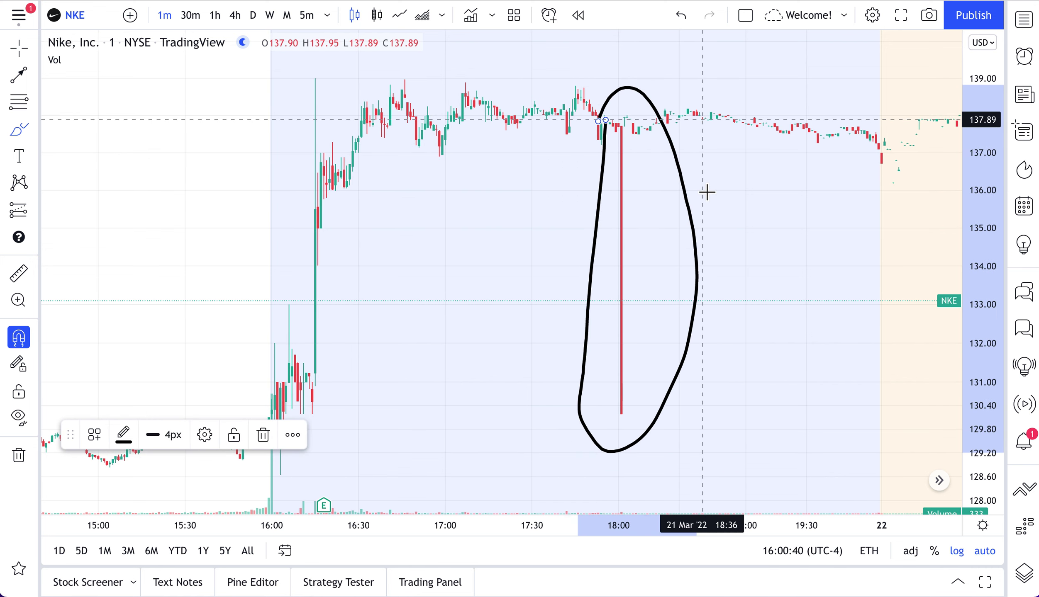
{"action": "key", "text": "ctrl+z"}
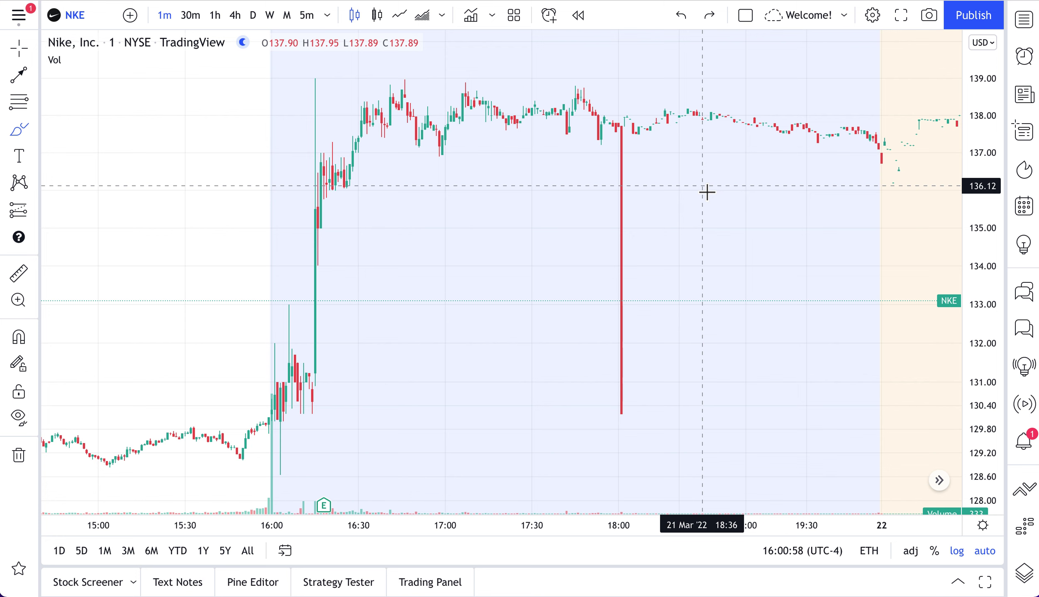
Examine Nike's after-hours session on 21 March, including the 18:00 downward spike, and the following pre-market prices.
{"action": "scroll", "coordinate": [650, 235], "scroll_direction": "down", "scroll_amount": 2}
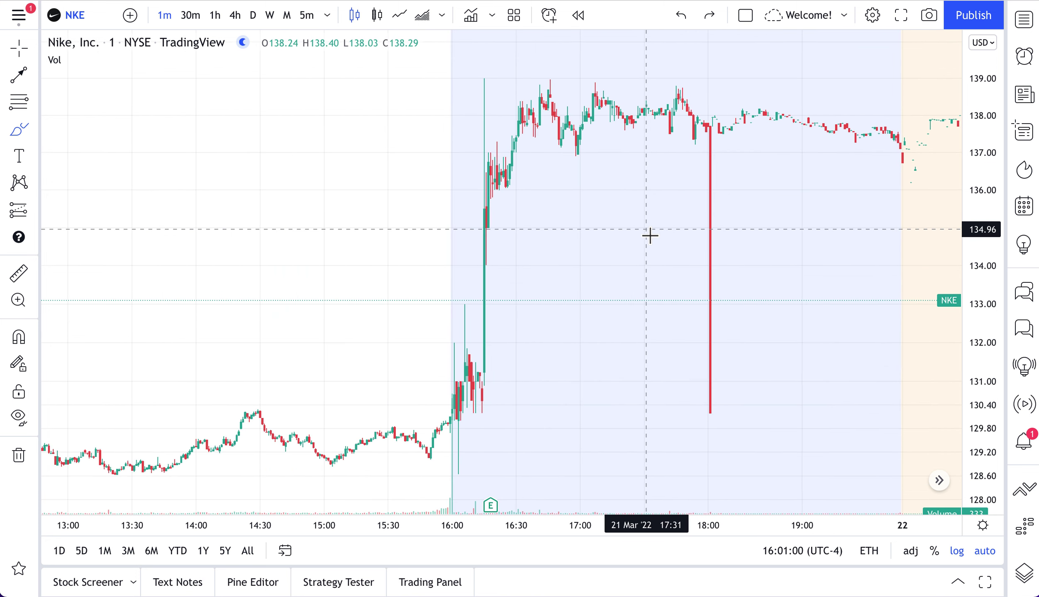
{"action": "scroll", "coordinate": [650, 235], "scroll_direction": "up", "scroll_amount": 2}
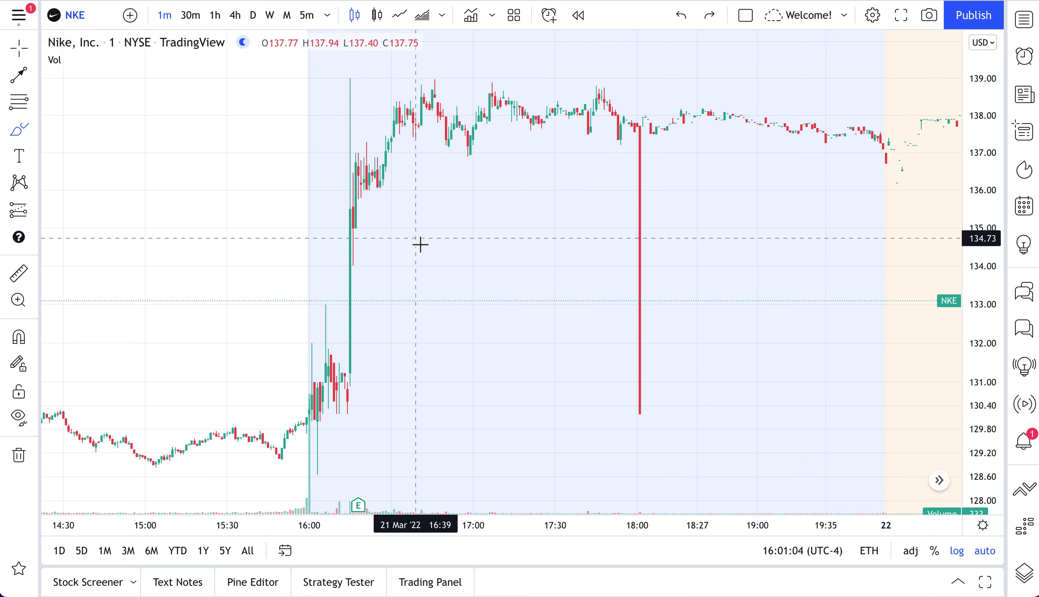
{"action": "scroll", "coordinate": [420, 244], "scroll_direction": "up", "scroll_amount": 1}
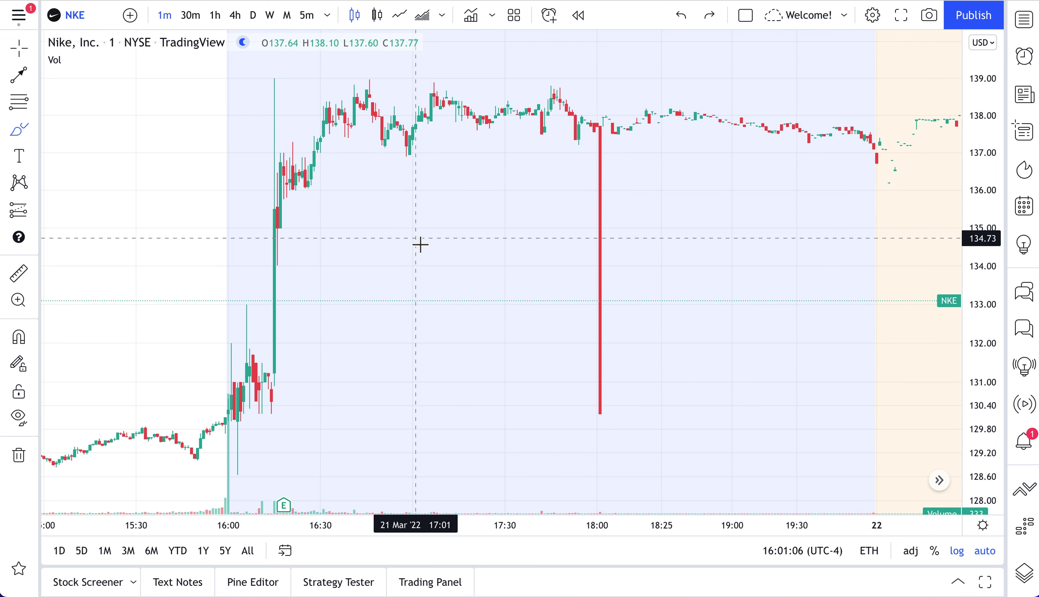
{"action": "left_click_drag", "start_coordinate": [214, 250], "coordinate": [134, 255]}
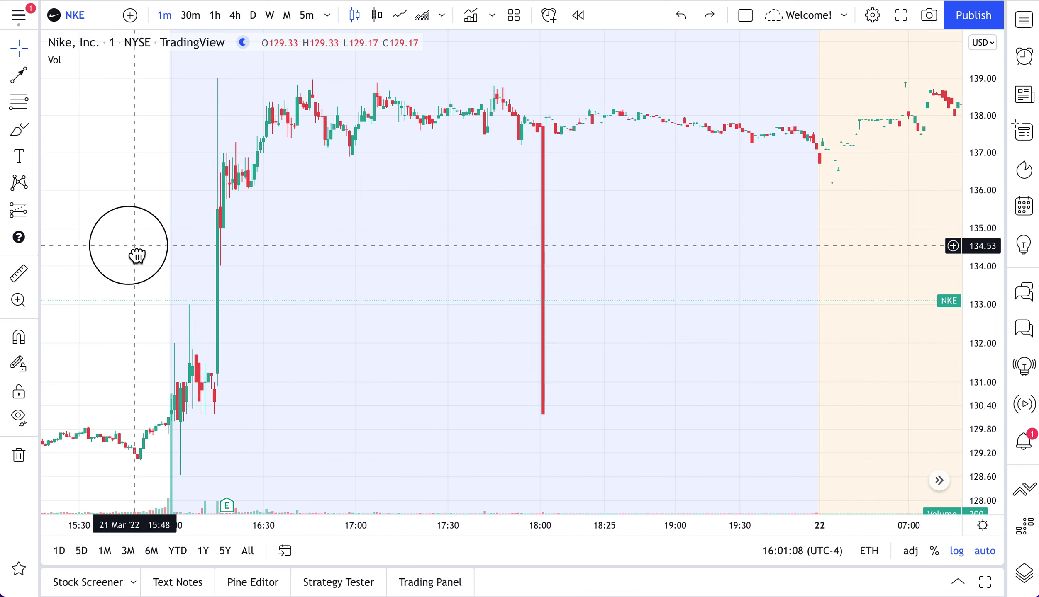
{"action": "scroll", "coordinate": [544, 362], "scroll_direction": "down", "scroll_amount": 2}
{"action": "left_click_drag", "start_coordinate": [545, 362], "coordinate": [413, 355]}
{"action": "scroll", "coordinate": [520, 329], "scroll_direction": "up", "scroll_amount": 1}
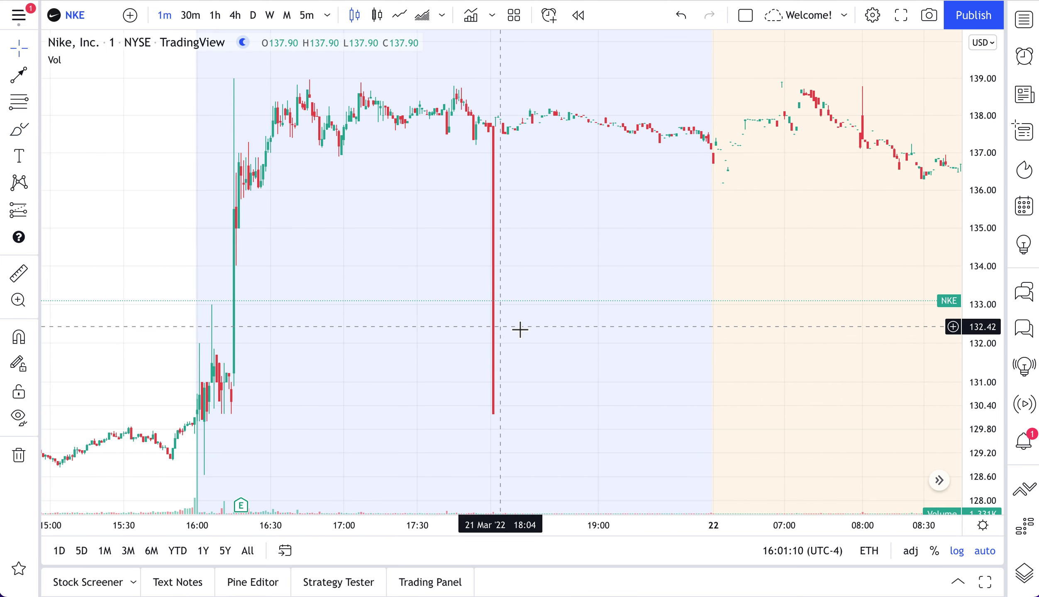
{"action": "left_click_drag", "start_coordinate": [591, 363], "coordinate": [545, 365]}
{"action": "scroll", "coordinate": [511, 364], "scroll_direction": "down", "scroll_amount": 2}
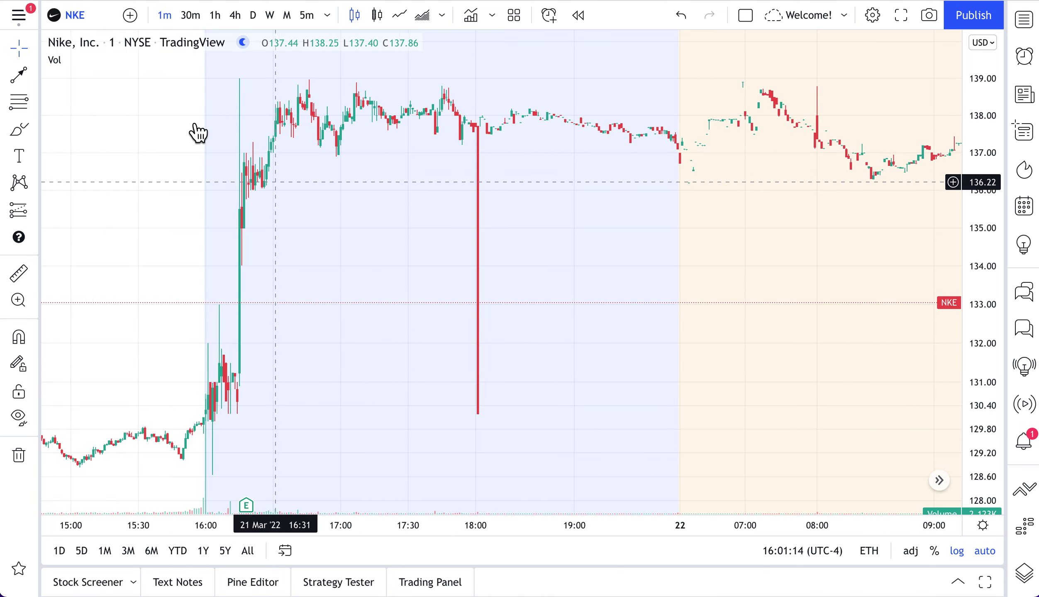
Switch the chart's symbol to TSLA and show its sessions for 21 and 22 March.
{"action": "left_click", "coordinate": [77, 15]}
{"action": "type", "text": "TSLA"}
{"action": "key", "text": "Return"}
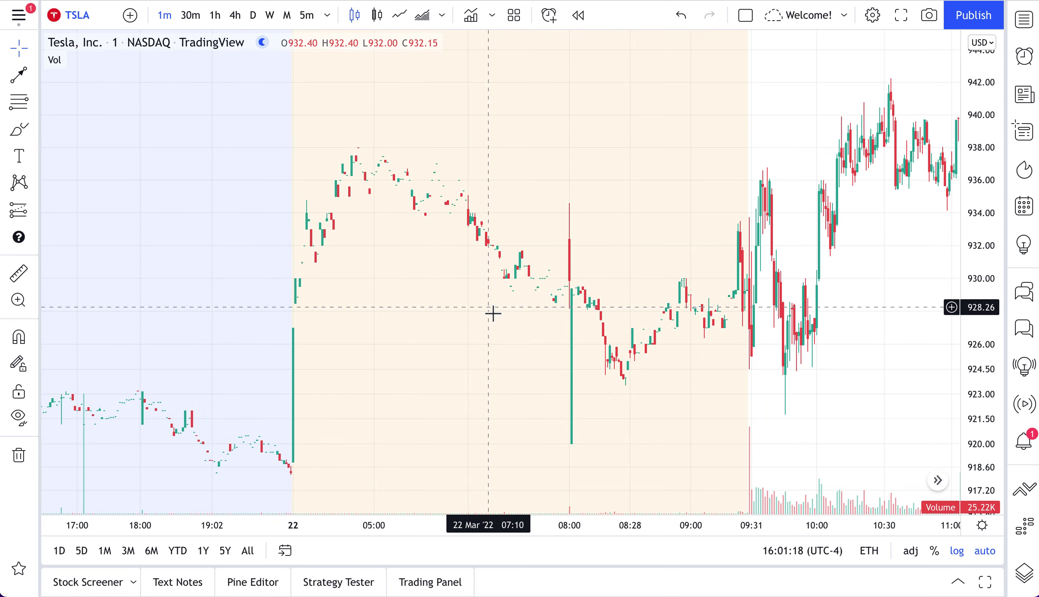
{"action": "scroll", "coordinate": [569, 355], "scroll_direction": "down", "scroll_amount": 2}
{"action": "scroll", "coordinate": [569, 357], "scroll_direction": "down", "scroll_amount": 1}
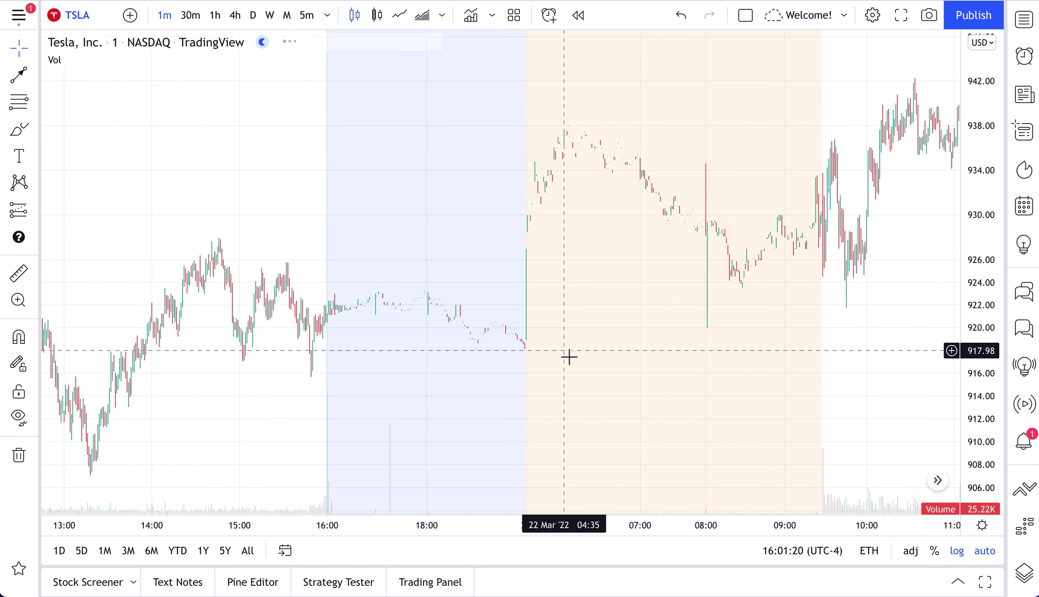
{"action": "scroll", "coordinate": [299, 114], "scroll_direction": "up", "scroll_amount": 2}
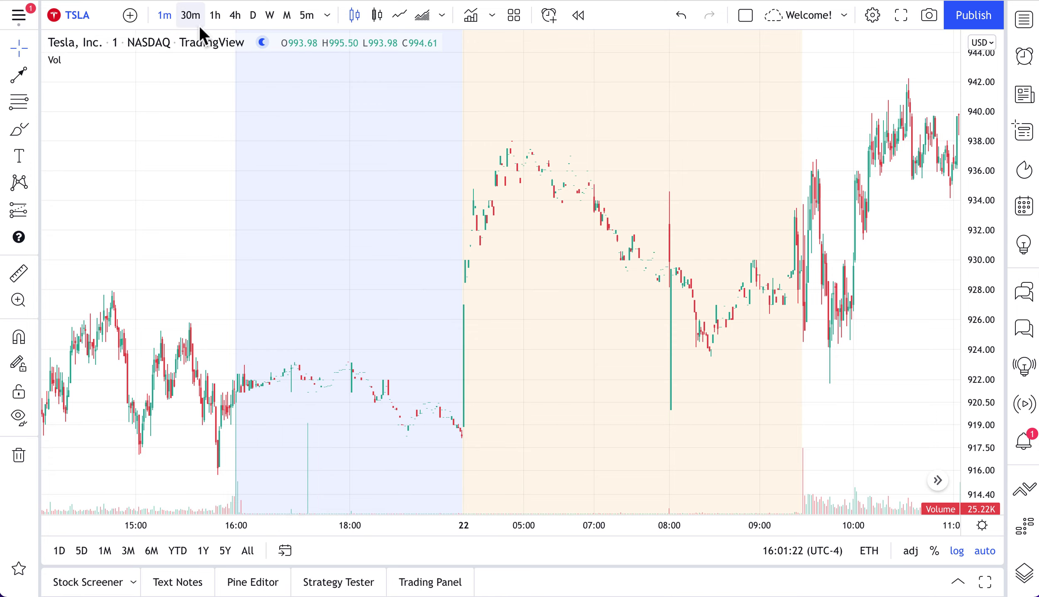
Set the Tesla chart to the 5-minute interval and show the sessions around 21 and 22 March.
{"action": "left_click", "coordinate": [309, 15]}
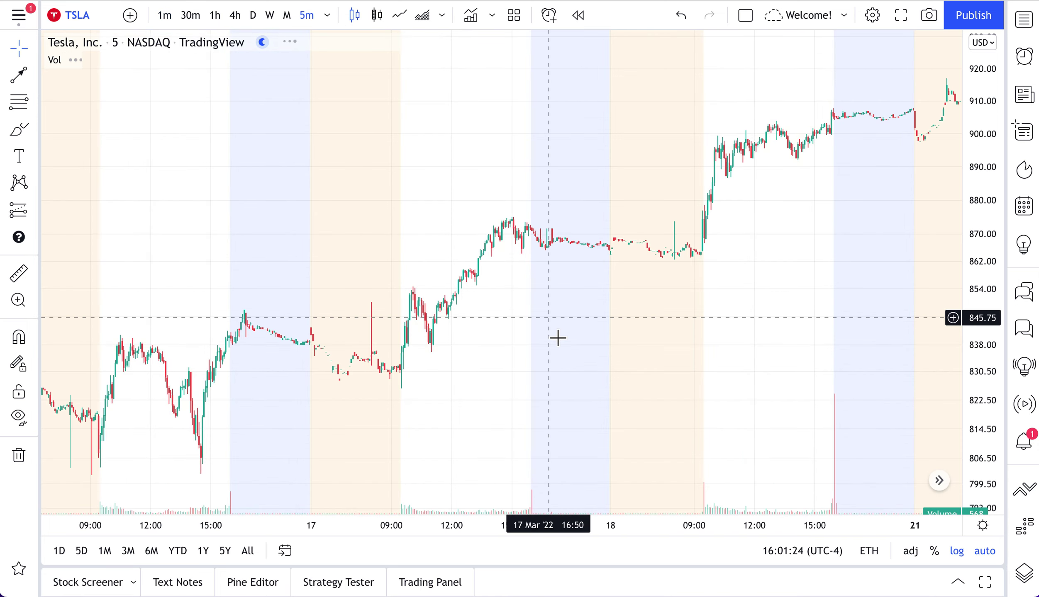
{"action": "scroll", "coordinate": [788, 355], "scroll_direction": "up", "scroll_amount": 2}
{"action": "left_click_drag", "start_coordinate": [730, 358], "coordinate": [358, 364]}
{"action": "left_click_drag", "start_coordinate": [701, 345], "coordinate": [403, 352]}
{"action": "scroll", "coordinate": [413, 359], "scroll_direction": "up", "scroll_amount": 3}
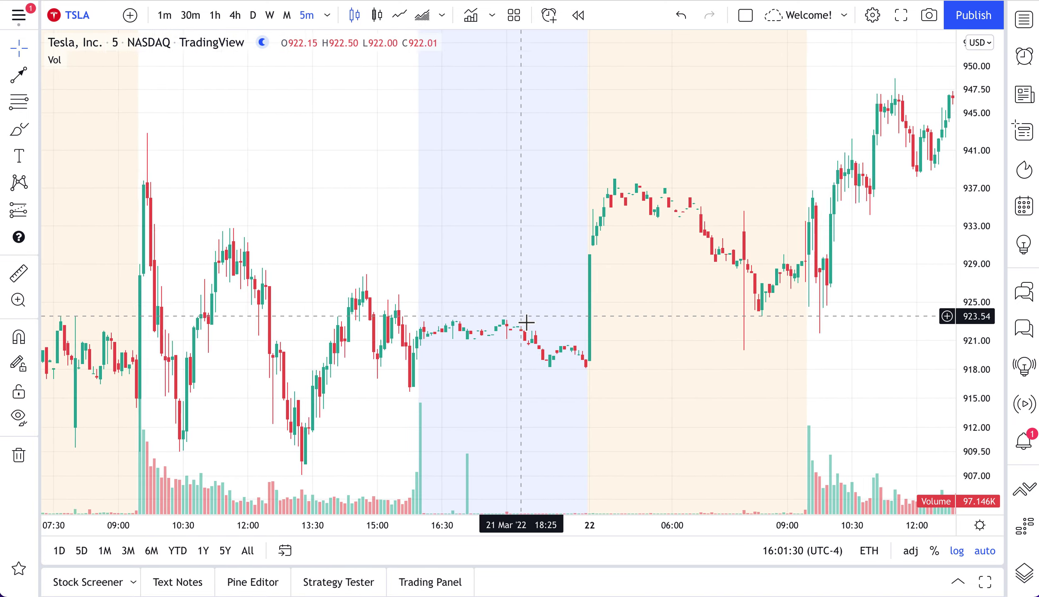
{"action": "scroll", "coordinate": [539, 320], "scroll_direction": "down", "scroll_amount": 1}
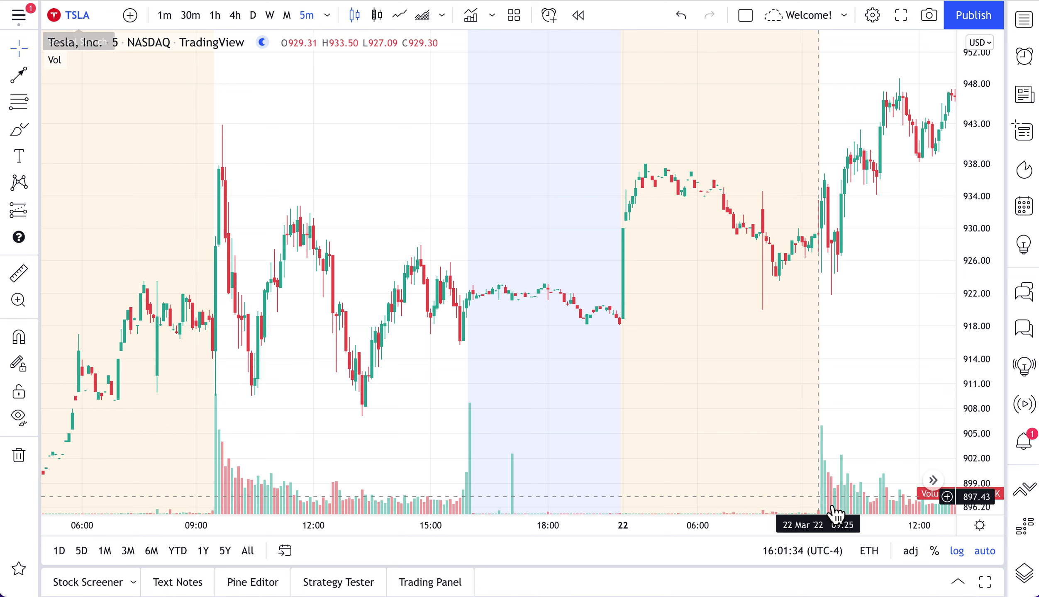
Keep the session on Extended trading hours and examine Tesla's regular, after-hours and pre-market prices for 21 and 22 March.
{"action": "left_click", "coordinate": [869, 552]}
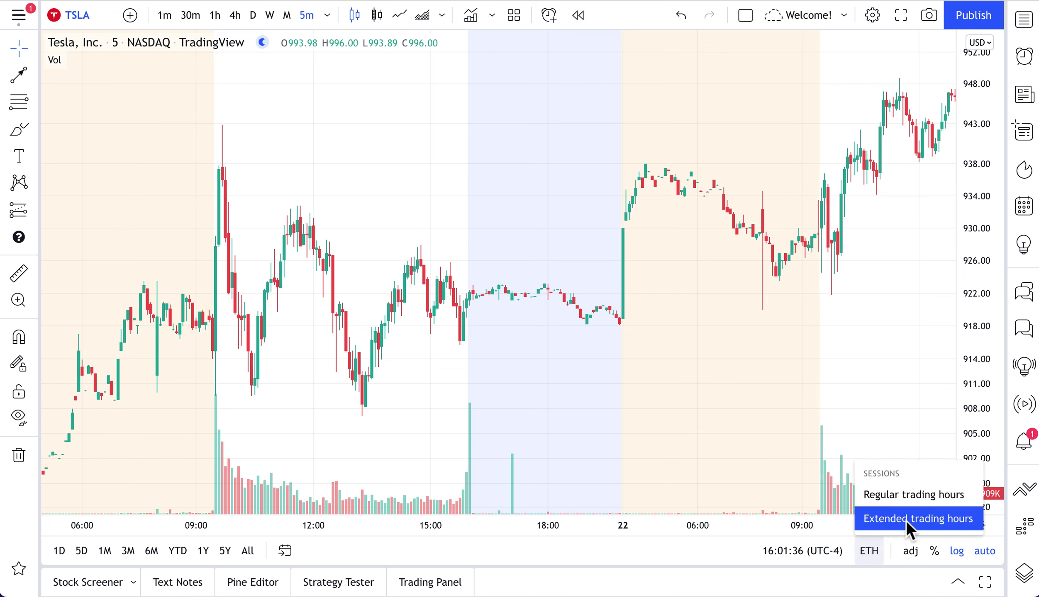
{"action": "left_click", "coordinate": [905, 520]}
{"action": "left_click_drag", "start_coordinate": [911, 378], "coordinate": [697, 365]}
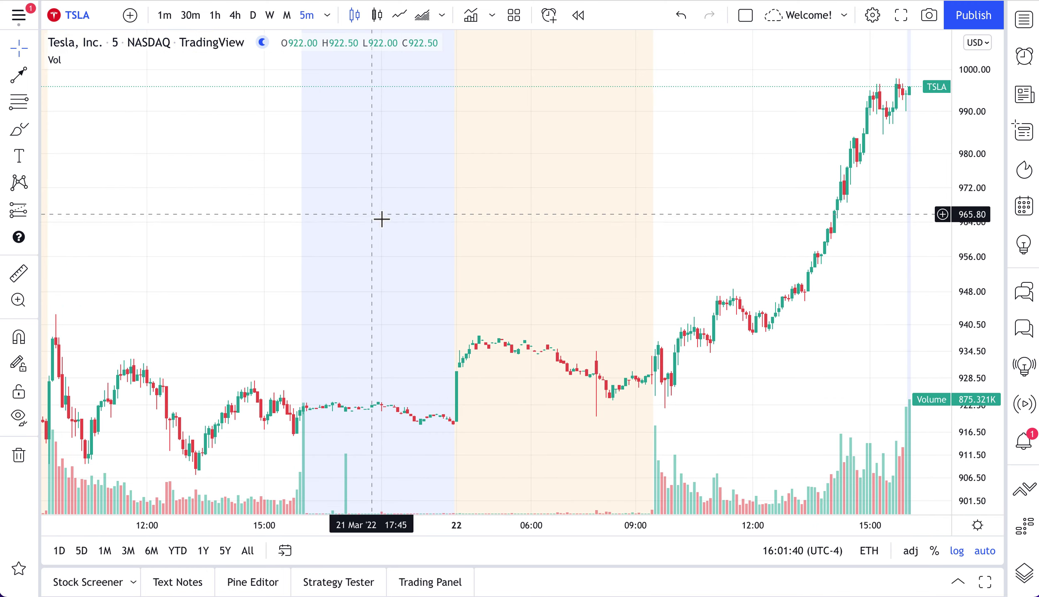
{"action": "left_click_drag", "start_coordinate": [707, 239], "coordinate": [765, 256]}
{"action": "scroll", "coordinate": [682, 234], "scroll_direction": "up", "scroll_amount": 2}
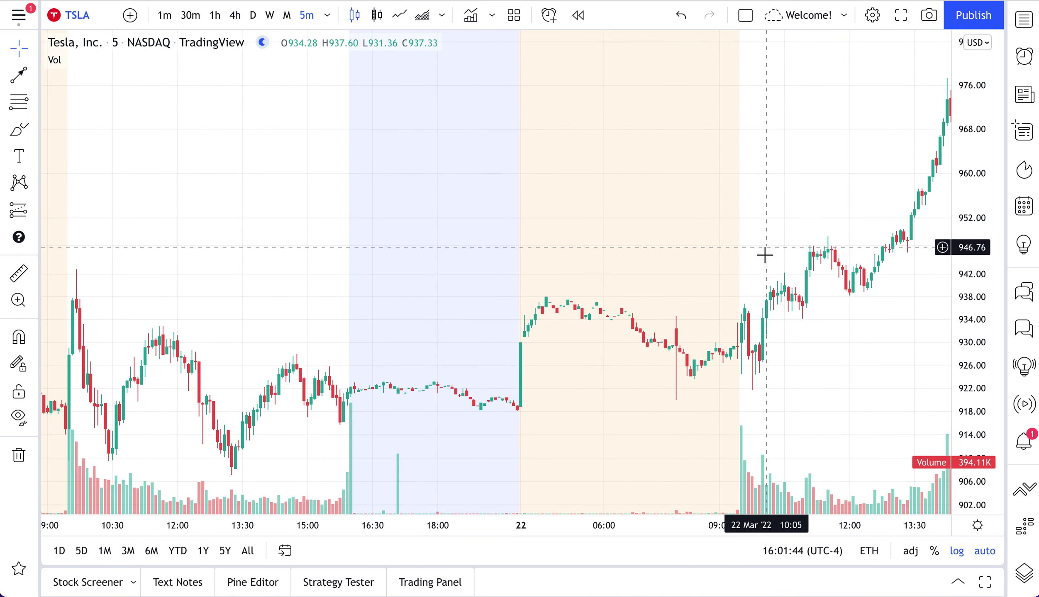
{"action": "scroll", "coordinate": [244, 283], "scroll_direction": "up", "scroll_amount": 1}
{"action": "left_click_drag", "start_coordinate": [236, 283], "coordinate": [353, 294]}
{"action": "left_click_drag", "start_coordinate": [358, 231], "coordinate": [414, 230]}
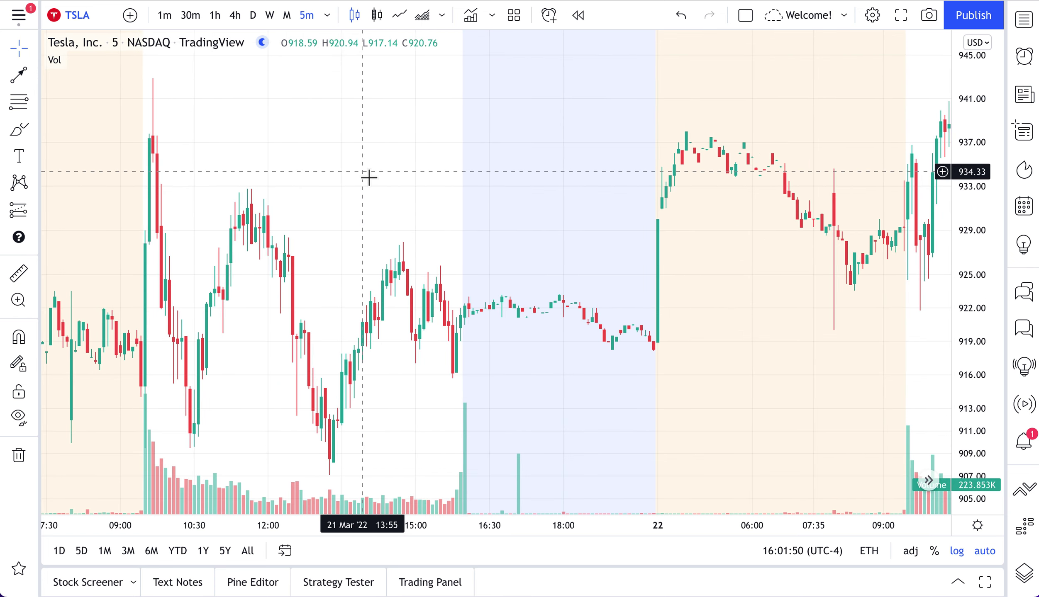
Brush marks around the open, close and volume bars of Tesla's 21 March regular session, and undo them.
{"action": "left_click", "coordinate": [25, 130]}
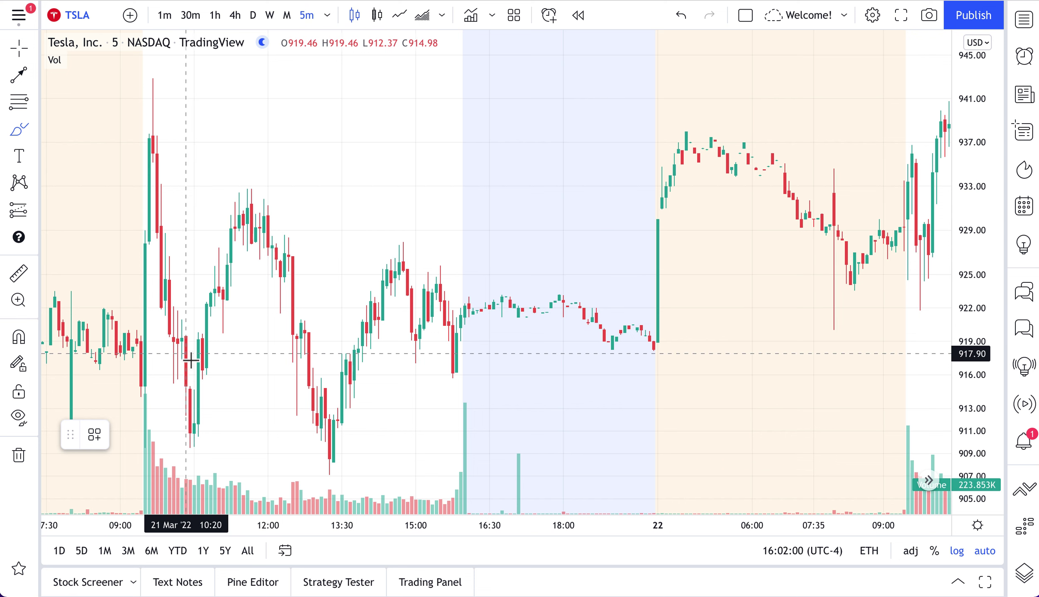
{"action": "mouse_move", "coordinate": [141, 374]}
{"action": "left_mouse_down"}
{"action": "mouse_move", "coordinate": [121, 400]}
{"action": "mouse_move", "coordinate": [156, 396]}
{"action": "mouse_move", "coordinate": [149, 385]}
{"action": "left_mouse_up"}
{"action": "mouse_move", "coordinate": [462, 308]}
{"action": "left_mouse_down"}
{"action": "mouse_move", "coordinate": [456, 324]}
{"action": "mouse_move", "coordinate": [473, 310]}
{"action": "left_mouse_up"}
{"action": "left_click_drag", "start_coordinate": [70, 435], "coordinate": [71, 91]}
{"action": "mouse_move", "coordinate": [241, 429]}
{"action": "left_mouse_down"}
{"action": "mouse_move", "coordinate": [109, 496]}
{"action": "mouse_move", "coordinate": [113, 515]}
{"action": "left_mouse_up"}
{"action": "mouse_move", "coordinate": [270, 516]}
{"action": "left_mouse_down"}
{"action": "mouse_move", "coordinate": [492, 482]}
{"action": "mouse_move", "coordinate": [247, 418]}
{"action": "left_mouse_up"}
{"action": "key", "text": "ctrl+z"}
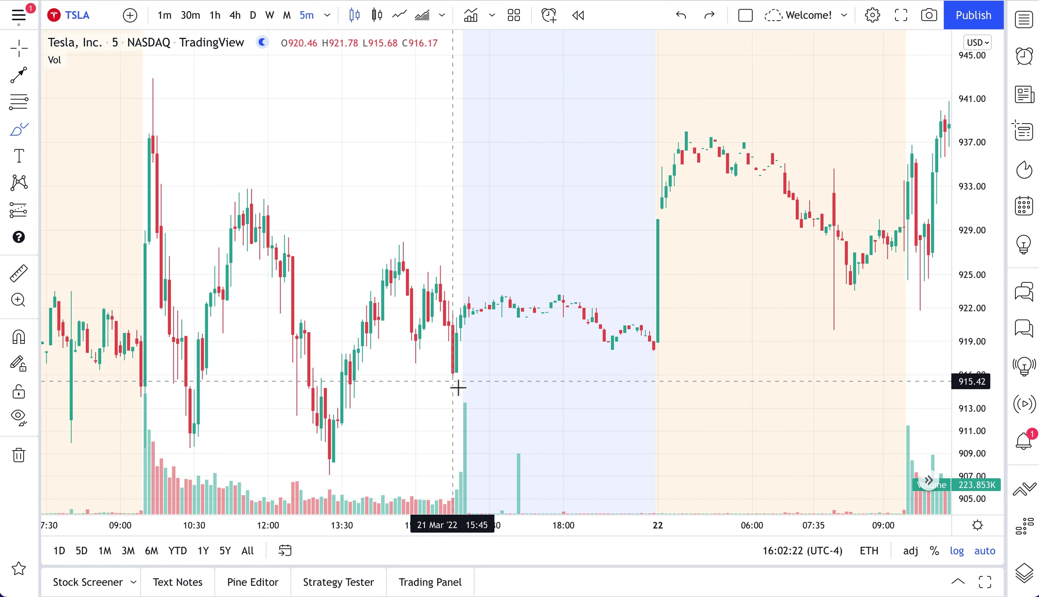
Brush loops around Tesla's isolated after-hours volume bar and the price at the 21 March close, undoing each one.
{"action": "scroll", "coordinate": [359, 376], "scroll_direction": "left", "scroll_amount": 3}
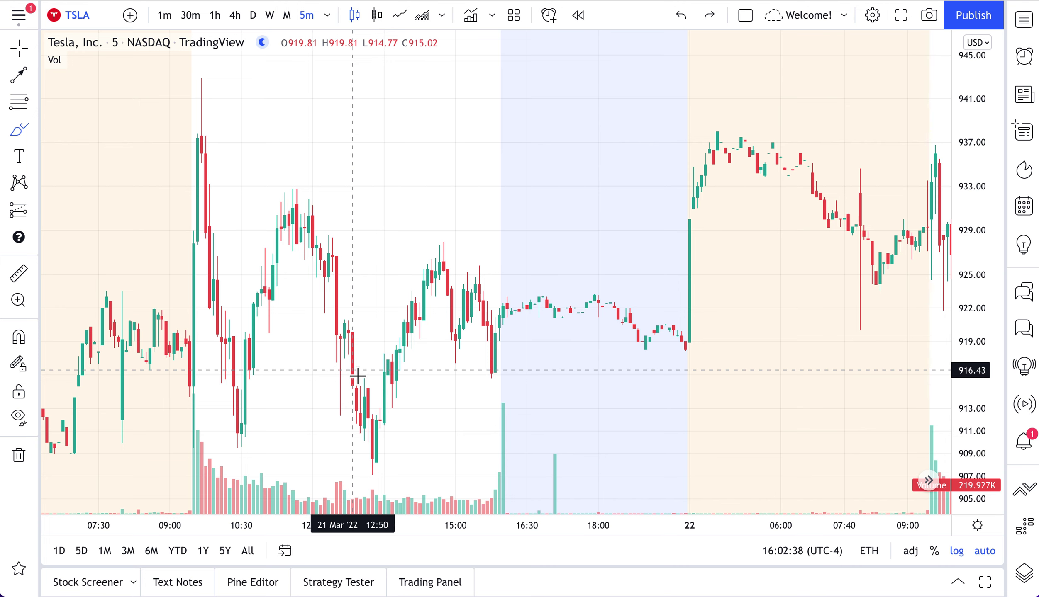
{"action": "scroll", "coordinate": [357, 376], "scroll_direction": "left", "scroll_amount": 10}
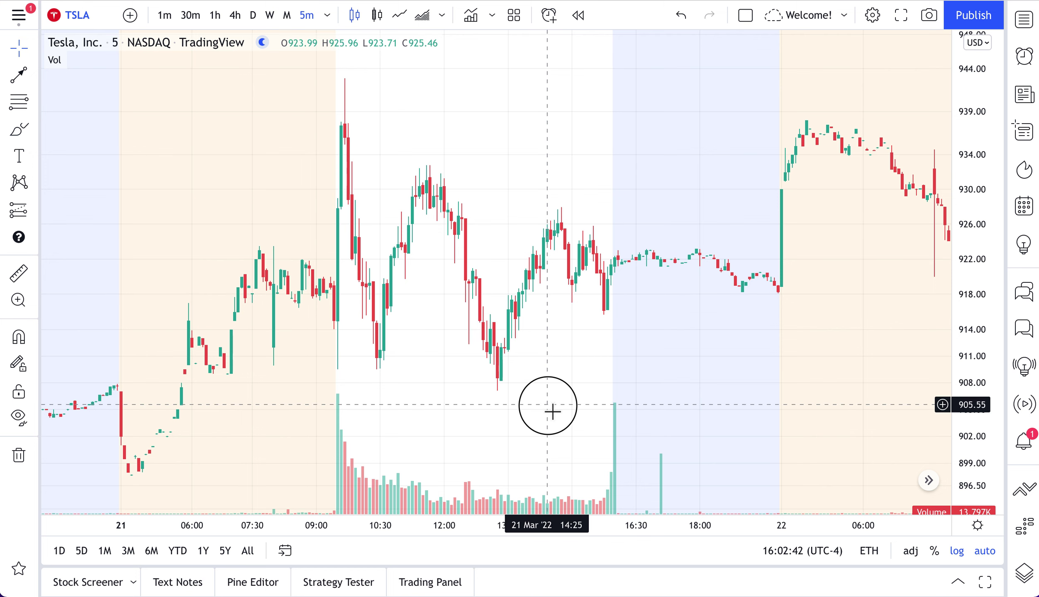
{"action": "left_click_drag", "start_coordinate": [552, 410], "coordinate": [309, 403]}
{"action": "scroll", "coordinate": [339, 401], "scroll_direction": "down", "scroll_amount": 3}
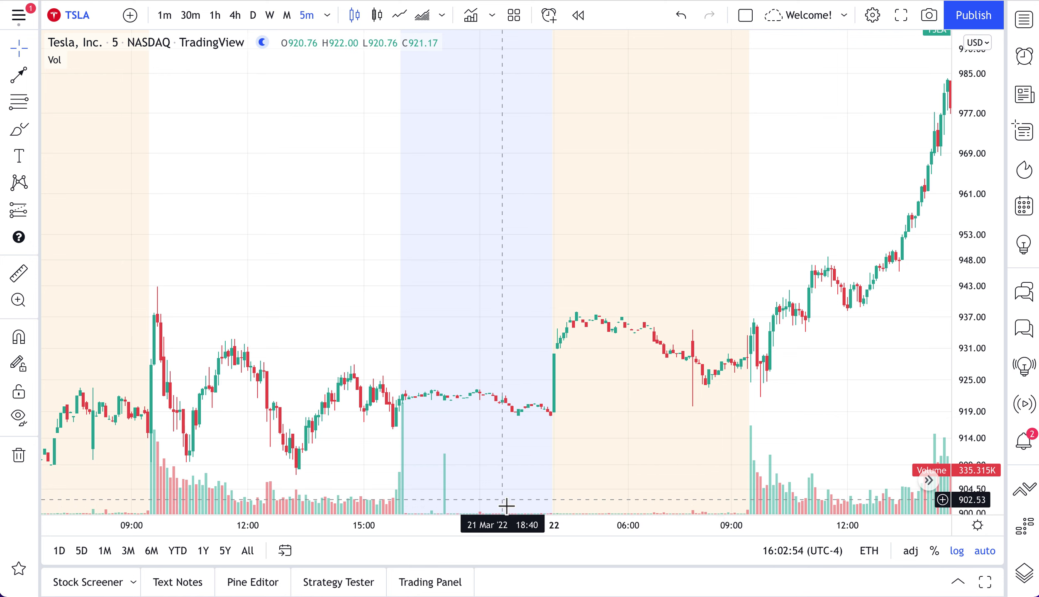
{"action": "left_click", "coordinate": [18, 130]}
{"action": "mouse_move", "coordinate": [447, 446]}
{"action": "left_mouse_down"}
{"action": "mouse_move", "coordinate": [438, 448]}
{"action": "mouse_move", "coordinate": [476, 464]}
{"action": "mouse_move", "coordinate": [434, 445]}
{"action": "left_mouse_up"}
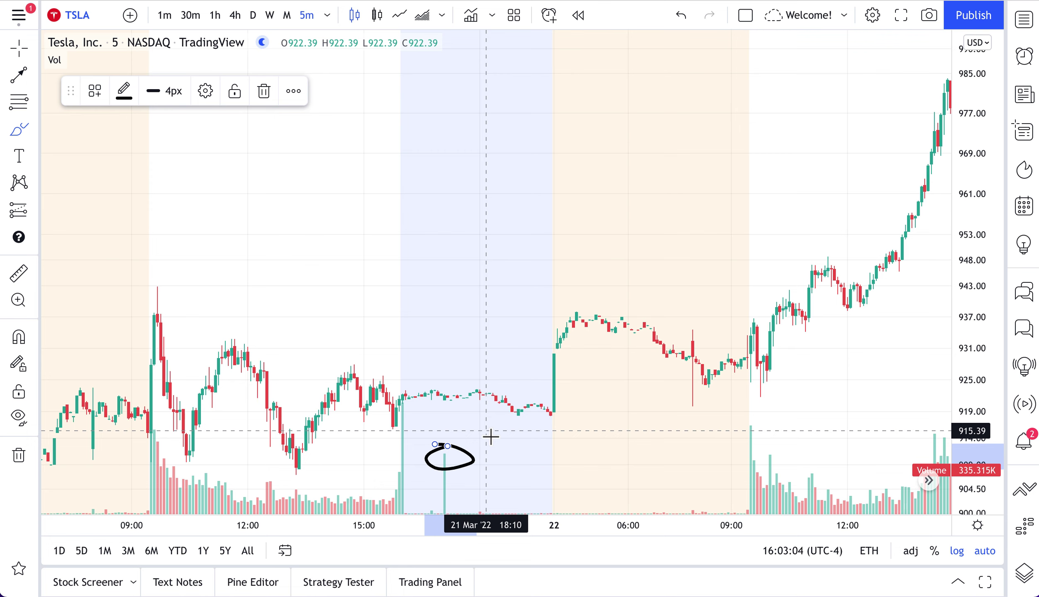
{"action": "key", "text": "ctrl+z"}
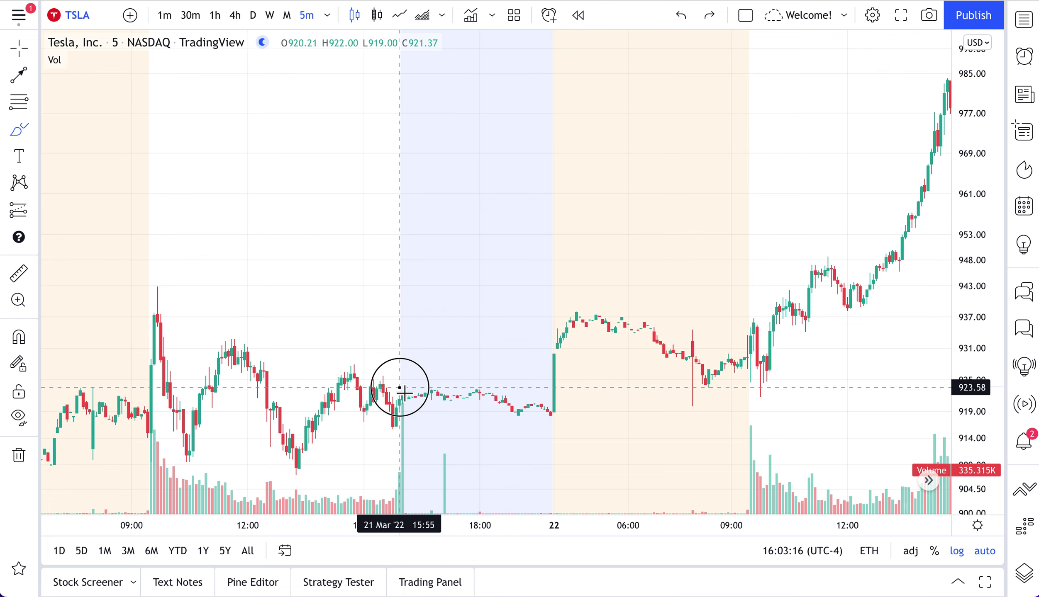
{"action": "mouse_move", "coordinate": [399, 389]}
{"action": "left_mouse_down"}
{"action": "mouse_move", "coordinate": [406, 413]}
{"action": "mouse_move", "coordinate": [390, 396]}
{"action": "mouse_move", "coordinate": [415, 410]}
{"action": "left_mouse_up"}
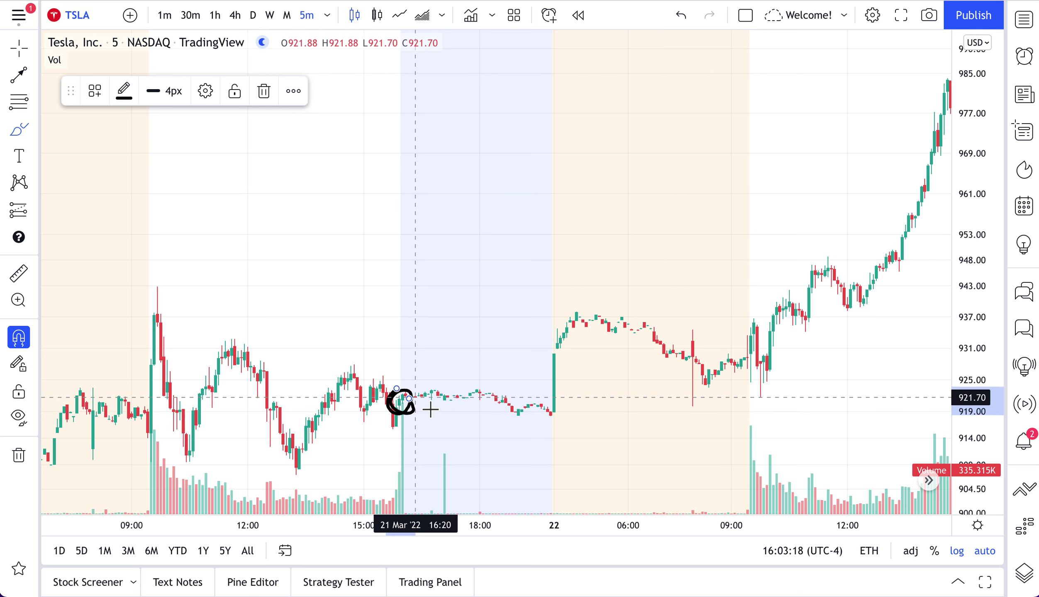
{"action": "key", "text": "ctrl+z"}
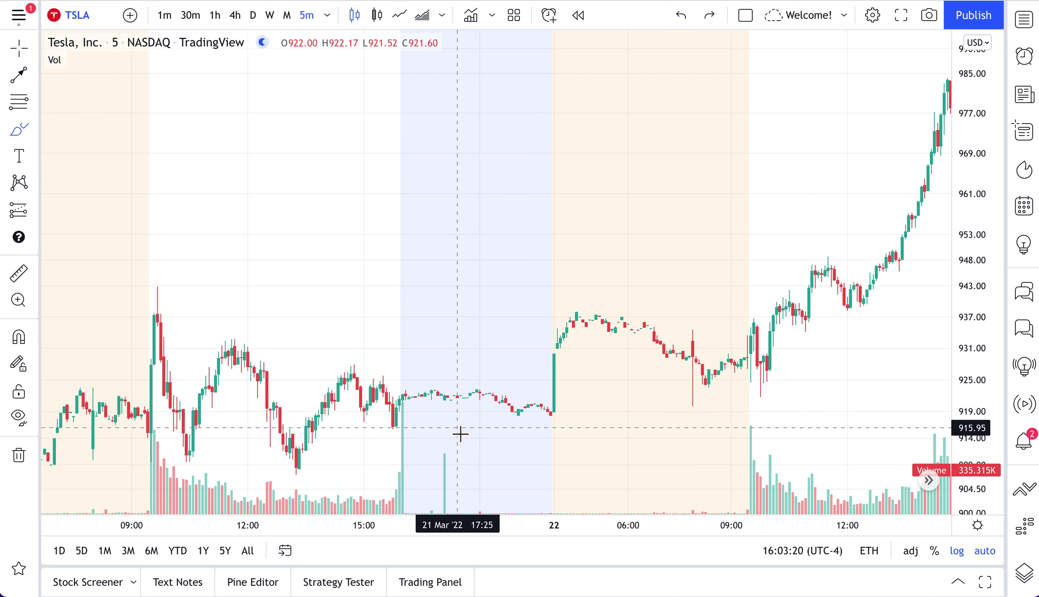
Return to the cross cursor and examine Tesla's 22 March pre-market and regular sessions up to the latest candle.
{"action": "left_click", "coordinate": [12, 49]}
{"action": "left_click_drag", "start_coordinate": [326, 196], "coordinate": [235, 220]}
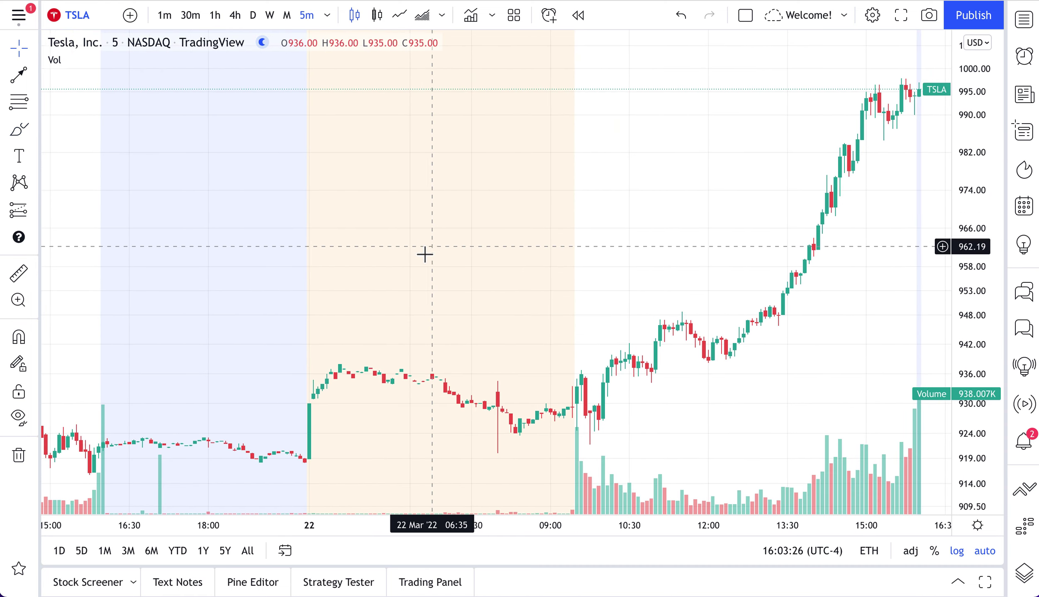
{"action": "left_click_drag", "start_coordinate": [638, 273], "coordinate": [449, 289]}
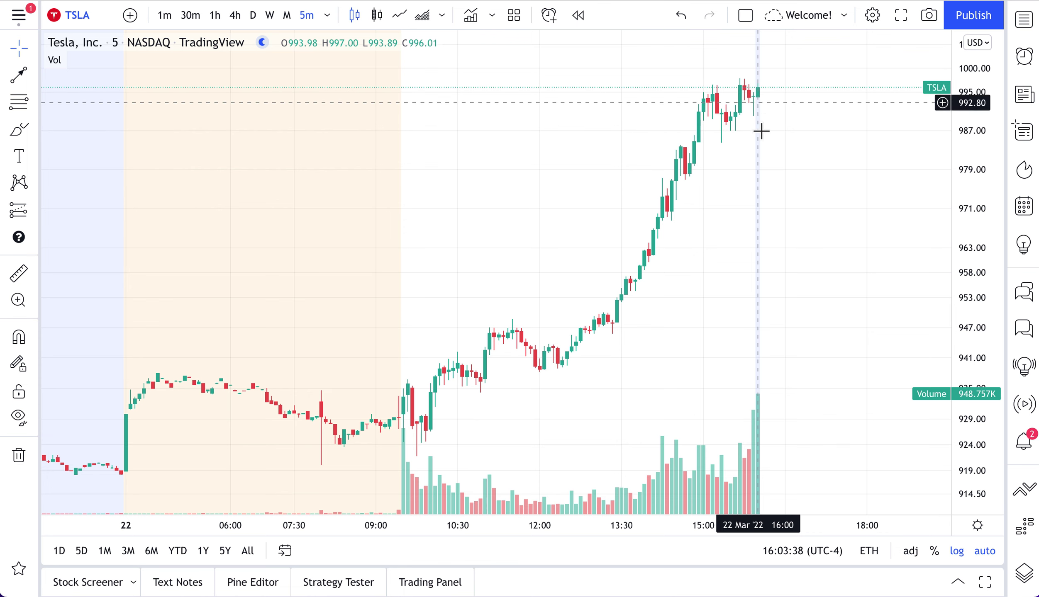
{"action": "left_click_drag", "start_coordinate": [642, 376], "coordinate": [788, 369]}
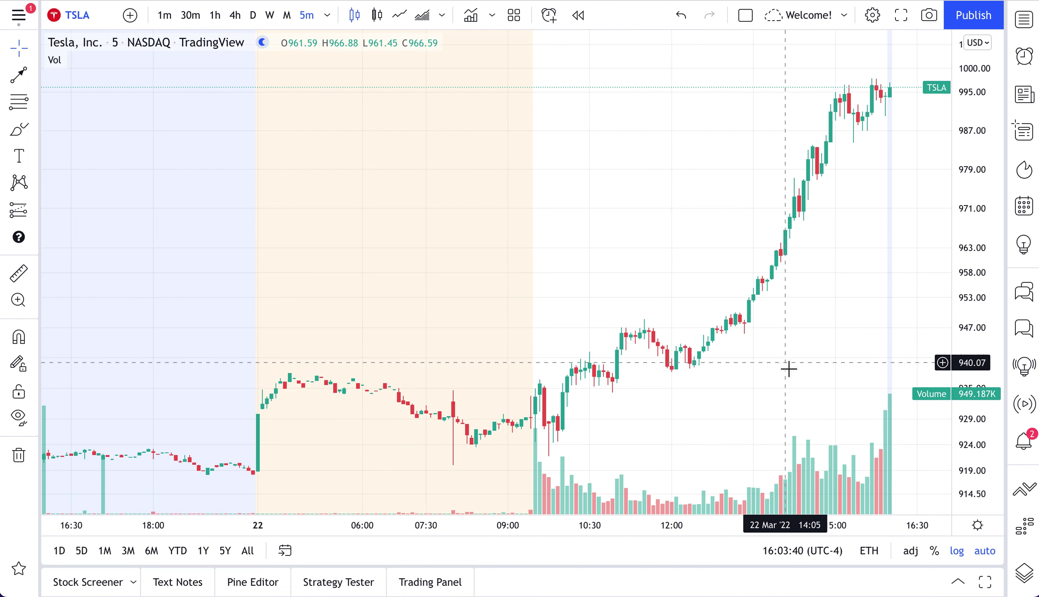
Brush loops around the first and last prices of Tesla's 21 March after-hours session, and undo an arrow along the pre-market rise.
{"action": "scroll", "coordinate": [789, 369], "scroll_direction": "left", "scroll_amount": 5}
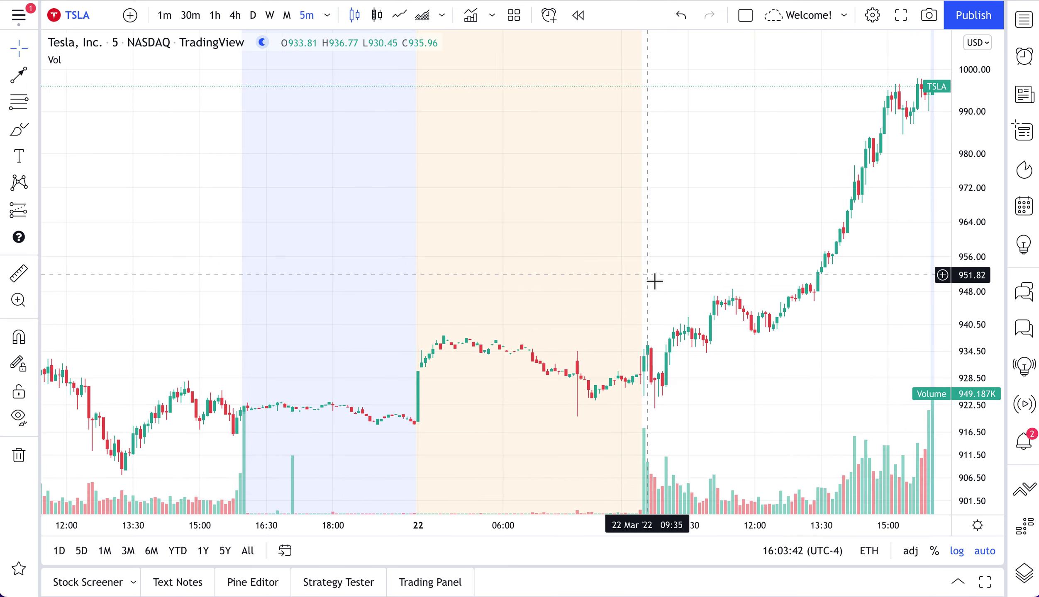
{"action": "left_click", "coordinate": [23, 129]}
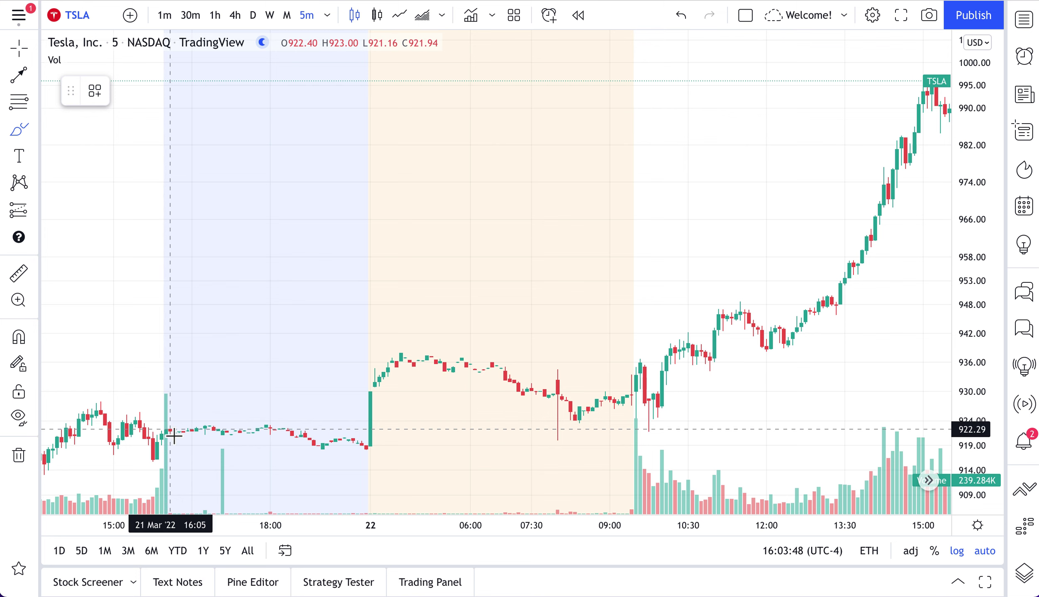
{"action": "mouse_move", "coordinate": [162, 425]}
{"action": "left_mouse_down"}
{"action": "mouse_move", "coordinate": [185, 440]}
{"action": "mouse_move", "coordinate": [174, 433]}
{"action": "left_mouse_up"}
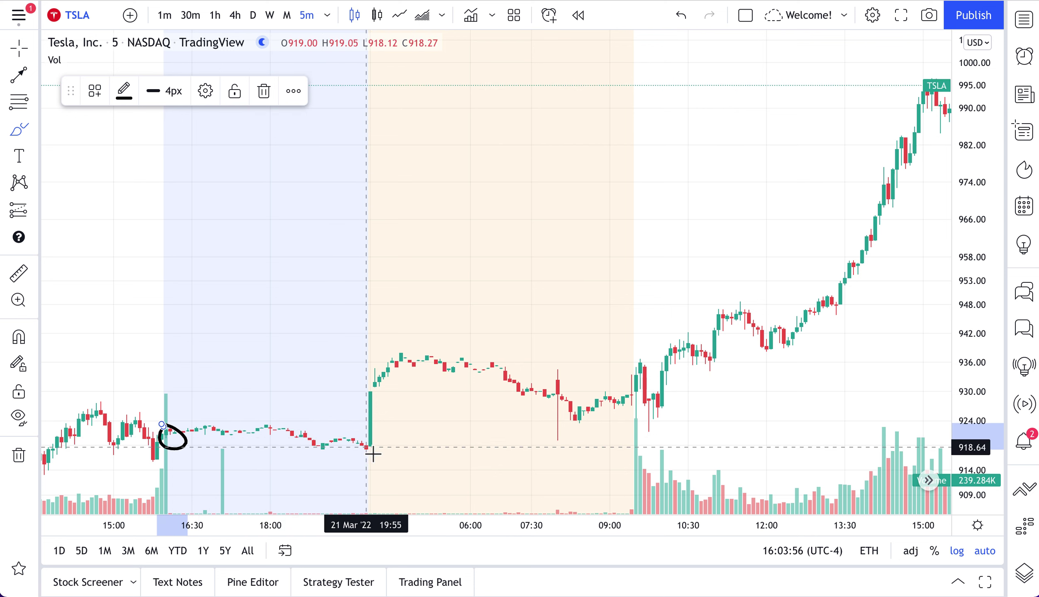
{"action": "mouse_move", "coordinate": [369, 448]}
{"action": "left_mouse_down"}
{"action": "mouse_move", "coordinate": [355, 458]}
{"action": "mouse_move", "coordinate": [371, 447]}
{"action": "mouse_move", "coordinate": [360, 444]}
{"action": "left_mouse_up"}
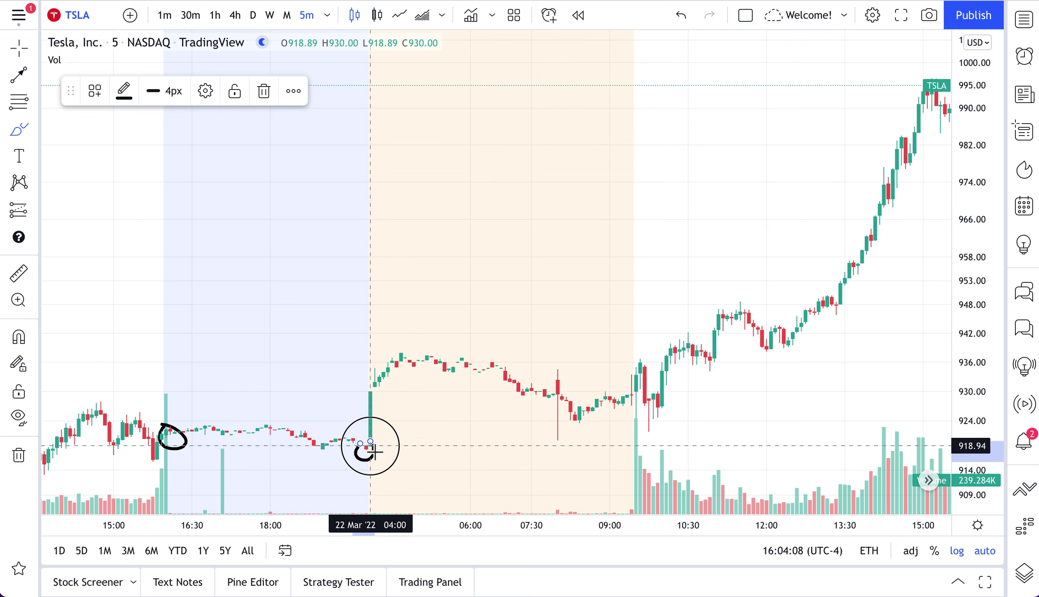
{"action": "mouse_move", "coordinate": [370, 446]}
{"action": "left_mouse_down"}
{"action": "mouse_move", "coordinate": [374, 375]}
{"action": "mouse_move", "coordinate": [398, 347]}
{"action": "mouse_move", "coordinate": [397, 369]}
{"action": "left_mouse_up"}
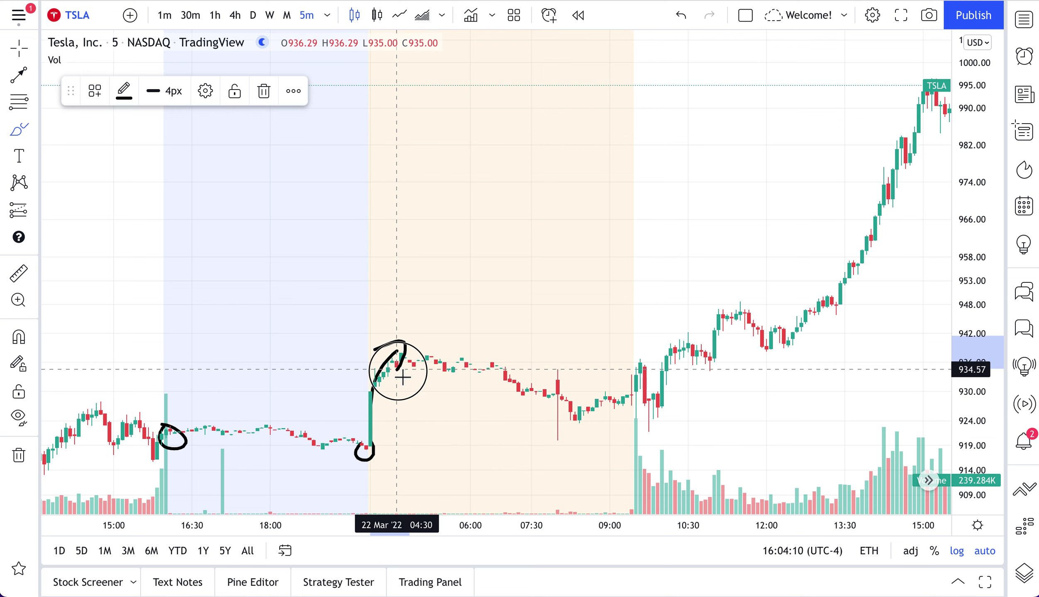
{"action": "key", "text": "ctrl+z"}
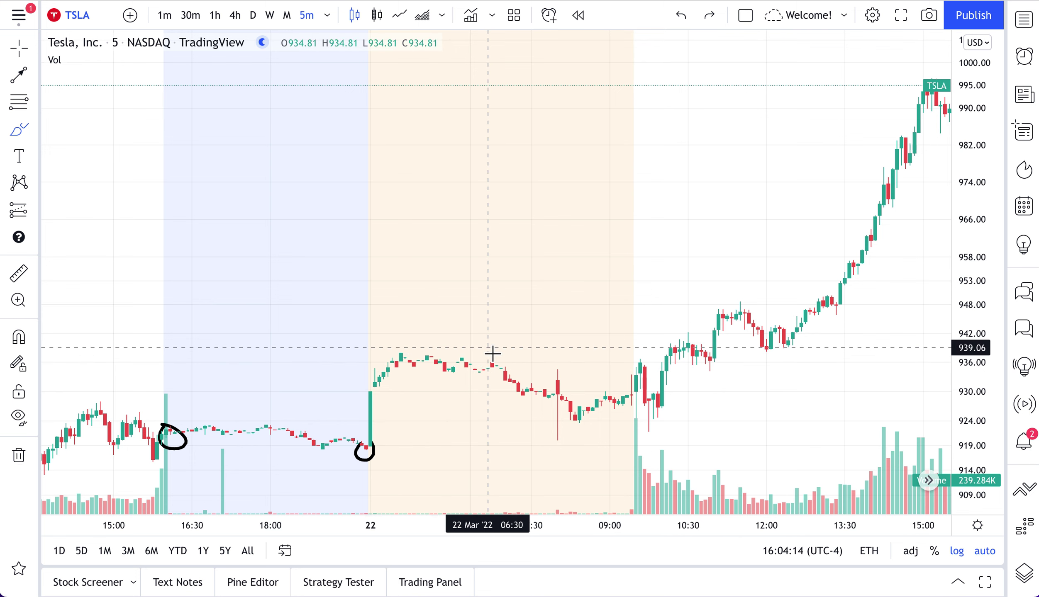
Brush loops around the three early peaks of the 22 March pre-market and a line across them, undoing a stroke along the decline.
{"action": "scroll", "coordinate": [493, 353], "scroll_direction": "down", "scroll_amount": 2}
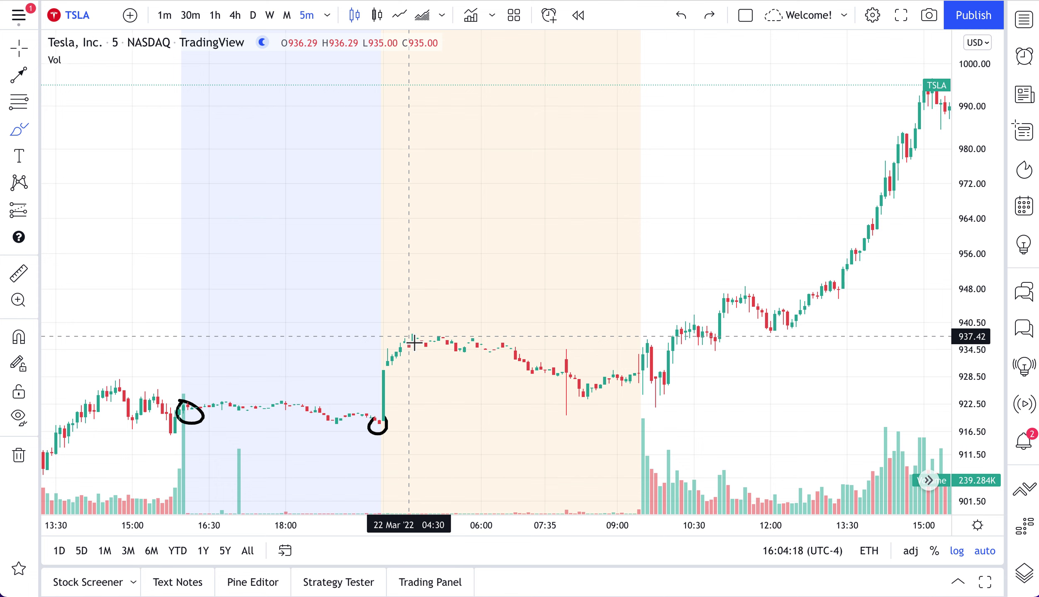
{"action": "mouse_move", "coordinate": [415, 328]}
{"action": "left_mouse_down"}
{"action": "mouse_move", "coordinate": [399, 330]}
{"action": "mouse_move", "coordinate": [439, 350]}
{"action": "mouse_move", "coordinate": [485, 339]}
{"action": "left_mouse_up"}
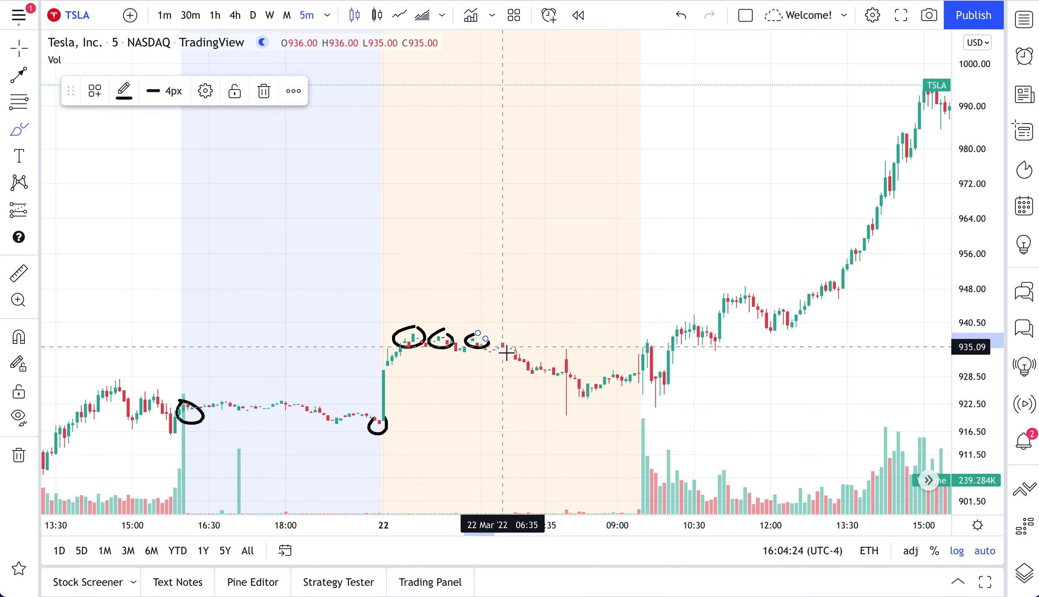
{"action": "mouse_move", "coordinate": [387, 334]}
{"action": "left_mouse_down"}
{"action": "mouse_move", "coordinate": [491, 340]}
{"action": "mouse_move", "coordinate": [566, 371]}
{"action": "mouse_move", "coordinate": [626, 378]}
{"action": "left_mouse_up"}
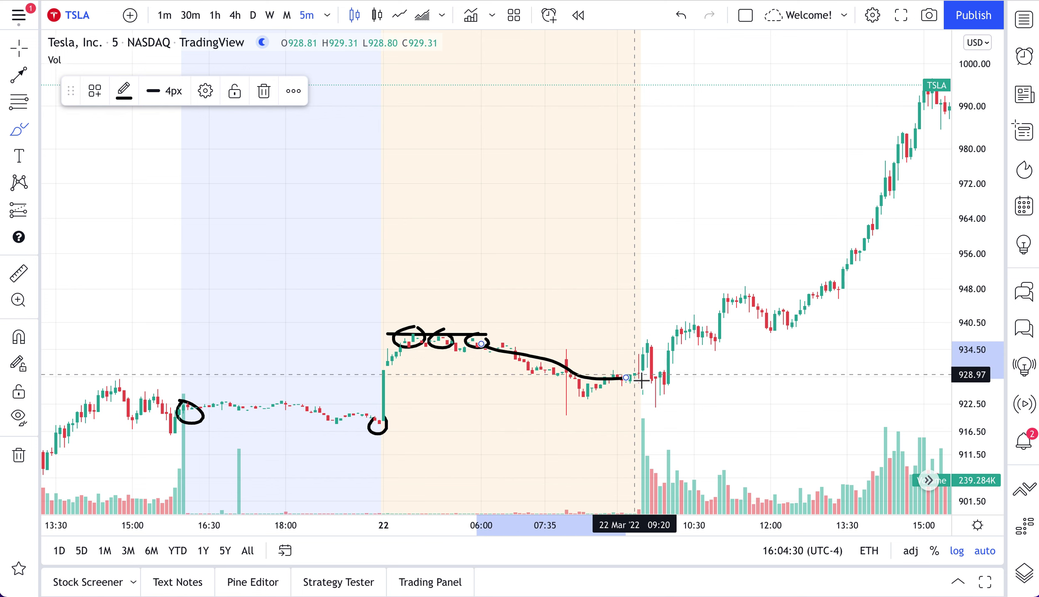
{"action": "key", "text": "ctrl+z"}
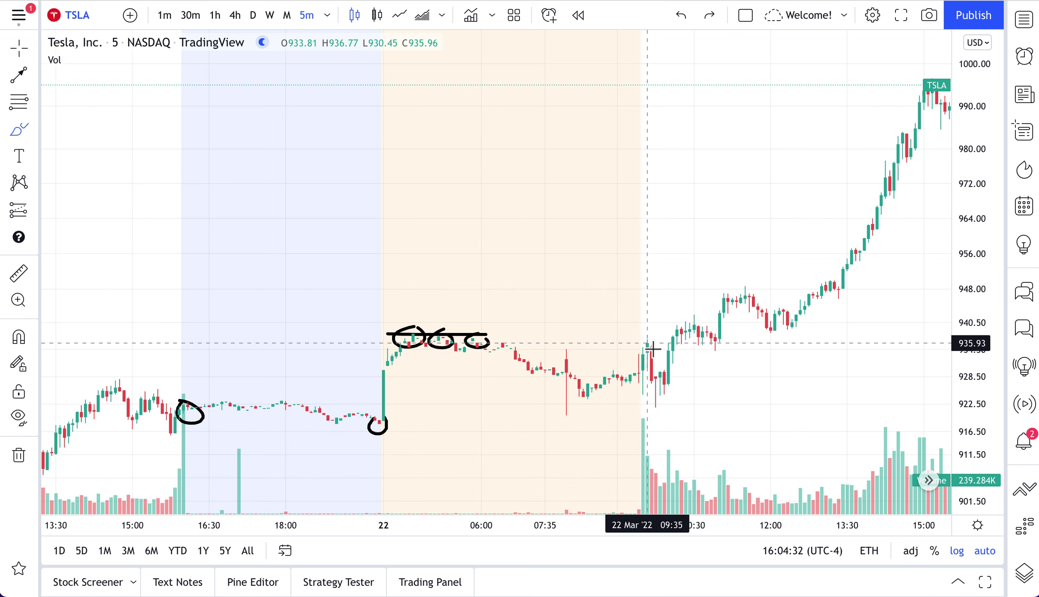
Brush a loop around the 22 March opening high, undo the line linking it to the pre-market peaks, and check the session options.
{"action": "left_click_drag", "start_coordinate": [645, 378], "coordinate": [651, 336]}
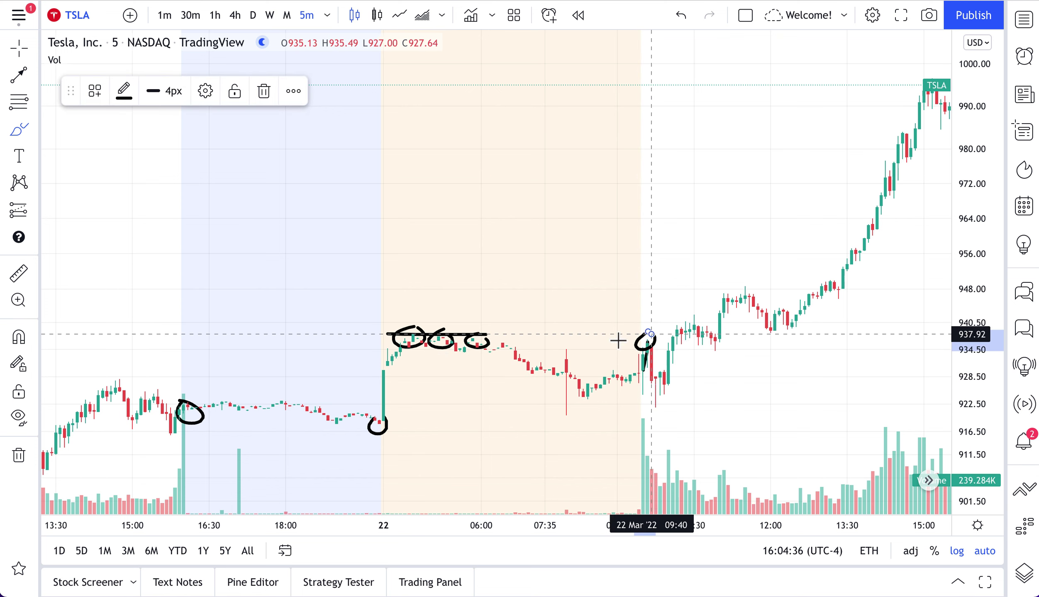
{"action": "mouse_move", "coordinate": [488, 334]}
{"action": "left_mouse_down"}
{"action": "mouse_move", "coordinate": [478, 336]}
{"action": "mouse_move", "coordinate": [662, 345]}
{"action": "mouse_move", "coordinate": [577, 333]}
{"action": "mouse_move", "coordinate": [407, 340]}
{"action": "left_mouse_up"}
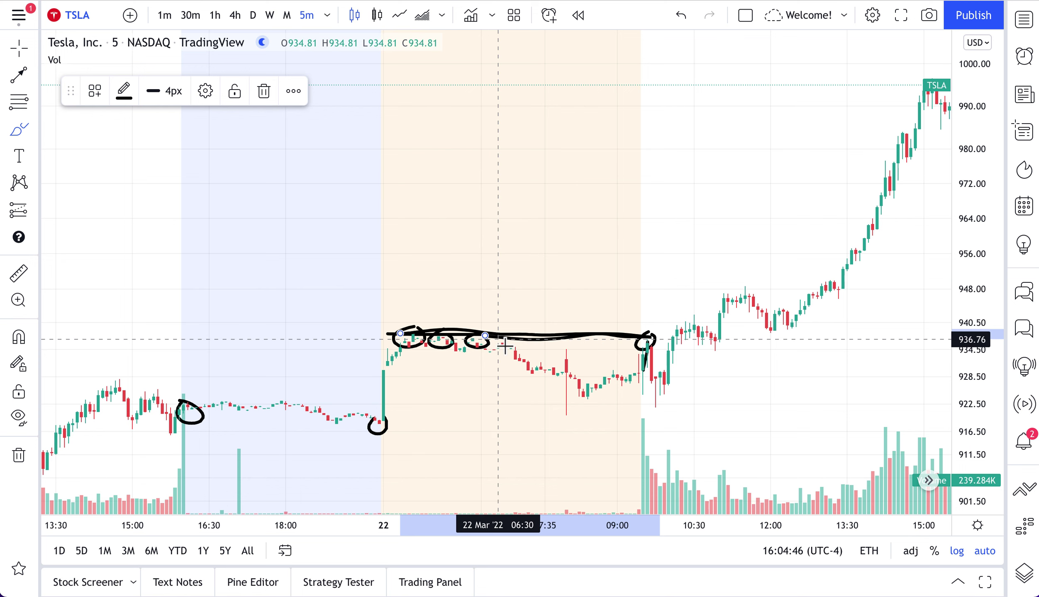
{"action": "key", "text": "ctrl+z"}
{"action": "key", "text": "ctrl+z"}
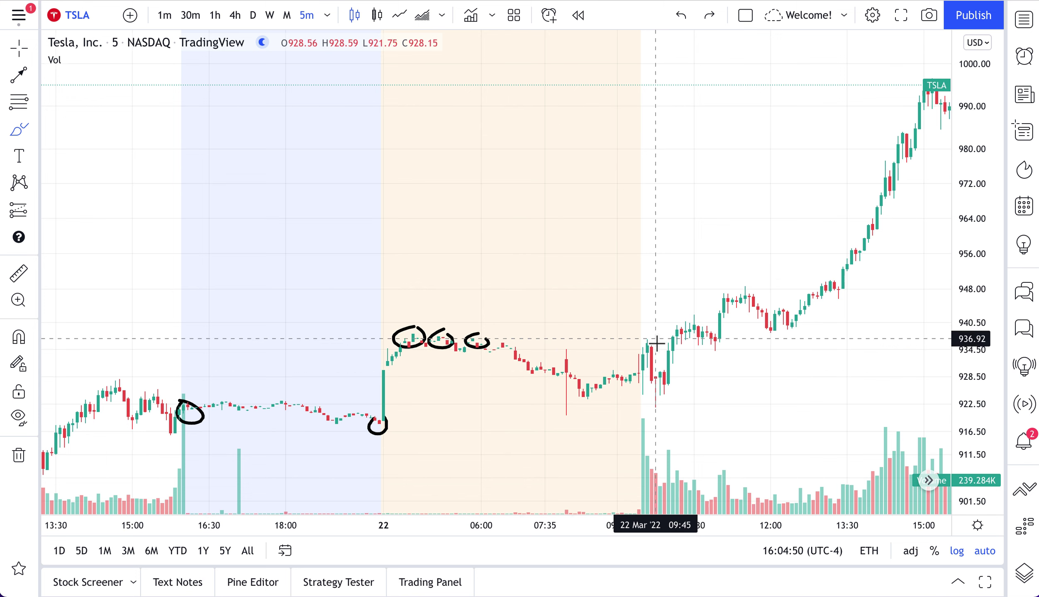
{"action": "mouse_move", "coordinate": [656, 320]}
{"action": "left_mouse_down"}
{"action": "mouse_move", "coordinate": [659, 351]}
{"action": "mouse_move", "coordinate": [651, 335]}
{"action": "left_mouse_up"}
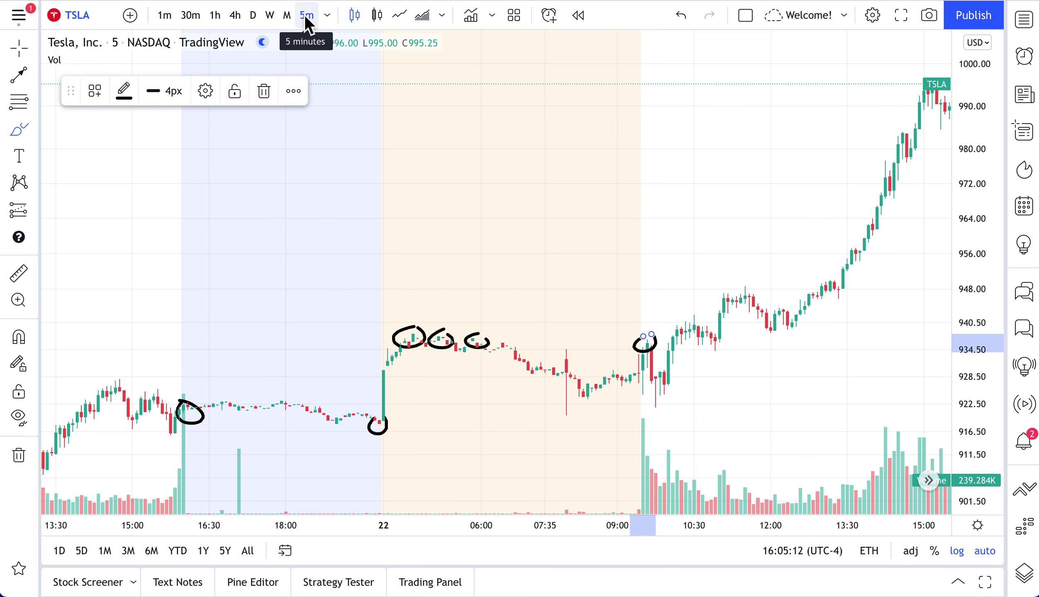
{"action": "left_click", "coordinate": [872, 553]}
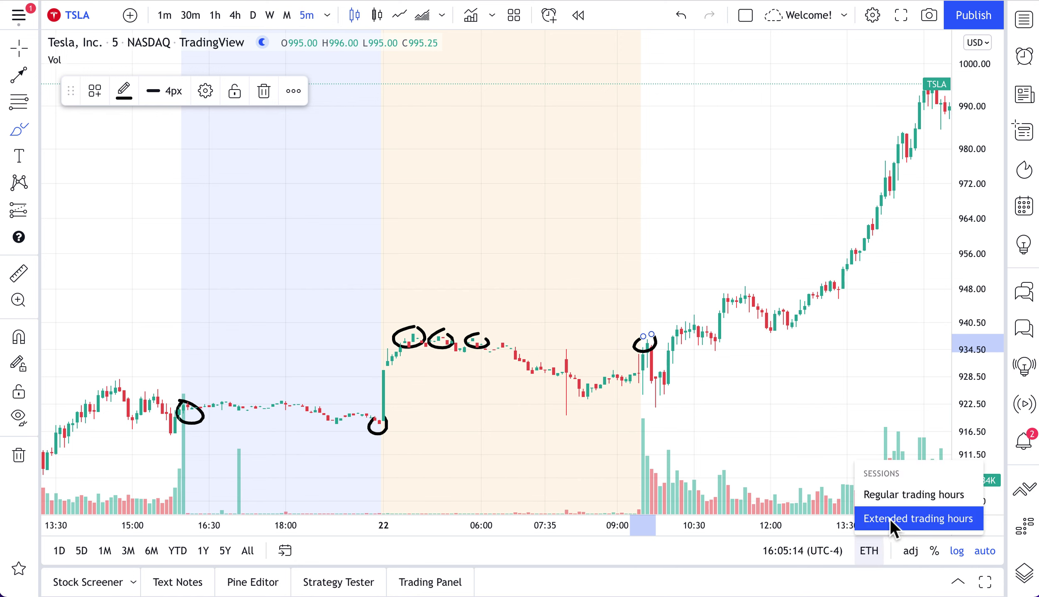
{"action": "left_click", "coordinate": [875, 560]}
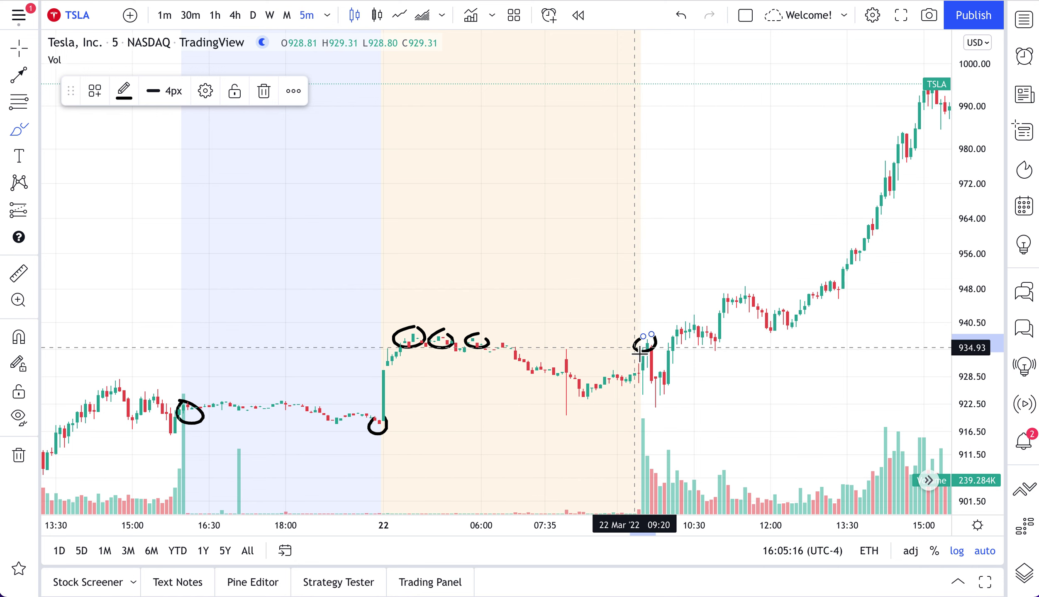
Draw a Trend Line across the 22 March pre-market peaks and opening high, moved to run from 04:10 to 10:20 at about 936.
{"action": "scroll", "coordinate": [600, 374], "scroll_direction": "up", "scroll_amount": 1}
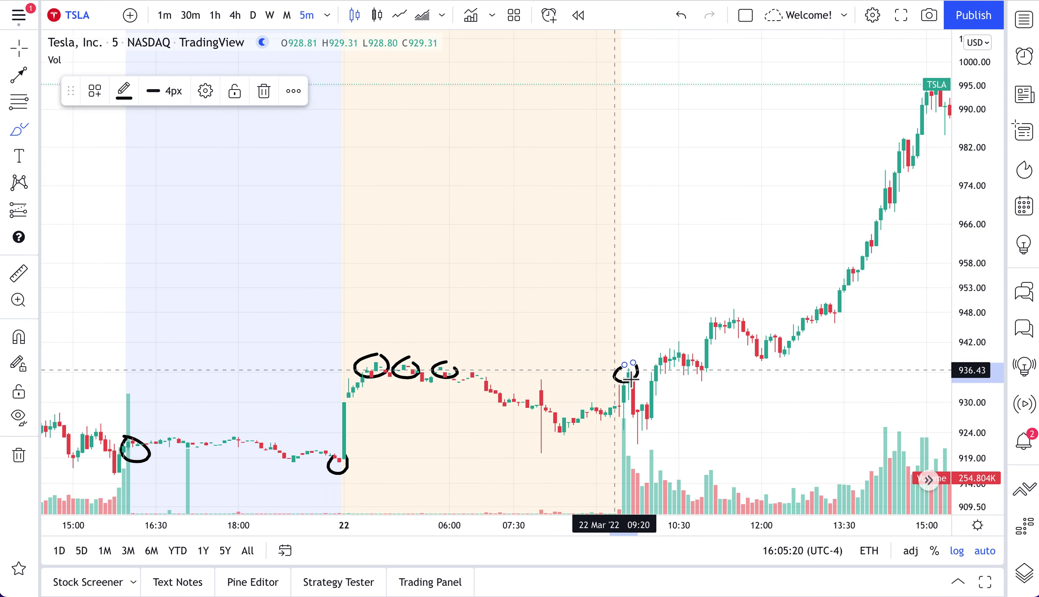
{"action": "left_click", "coordinate": [34, 78]}
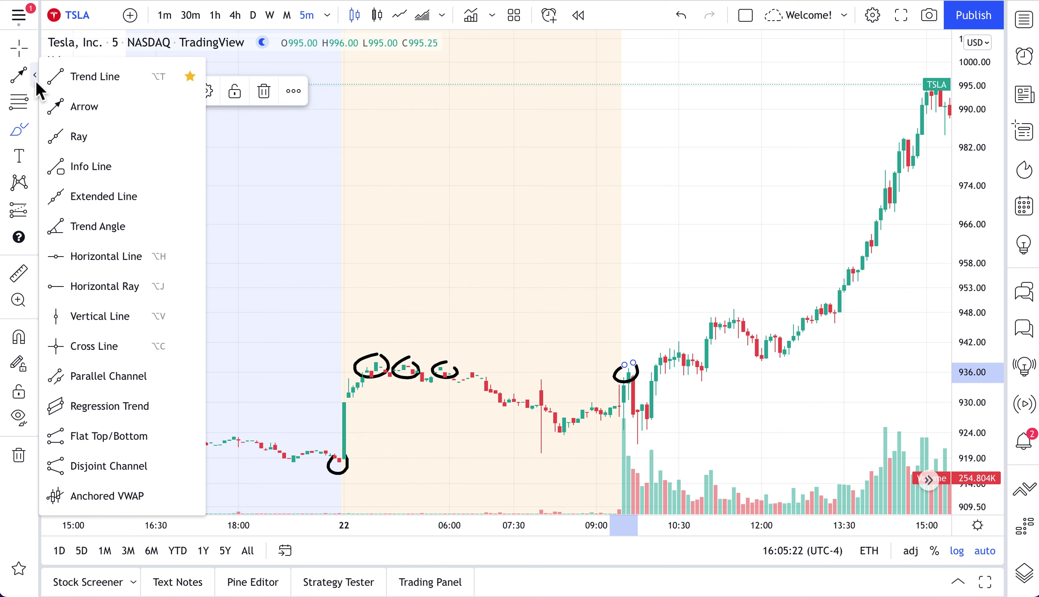
{"action": "left_click", "coordinate": [93, 79]}
{"action": "left_click", "coordinate": [367, 364]}
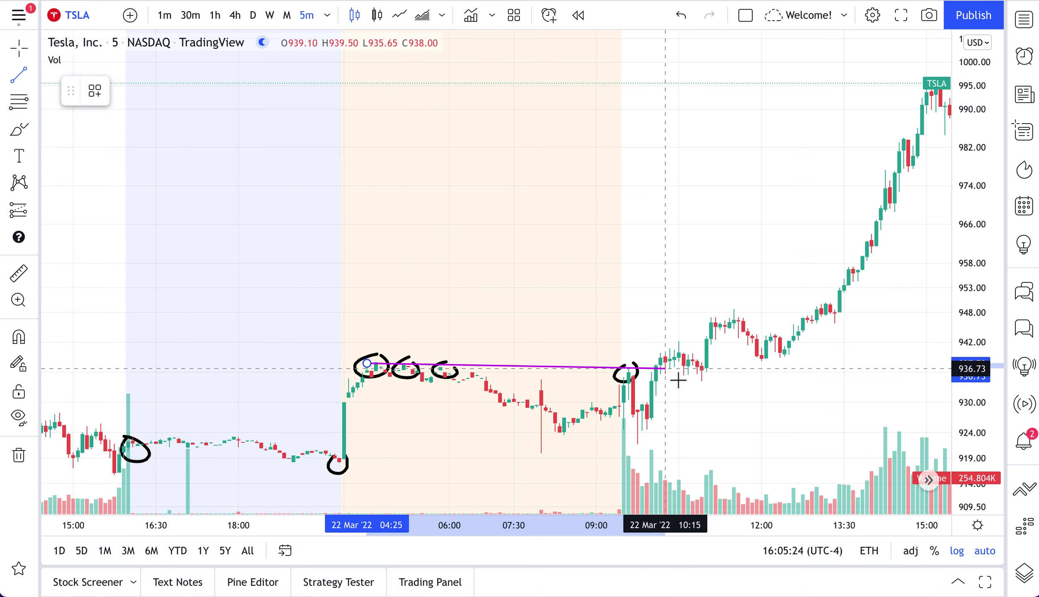
{"action": "left_click", "coordinate": [684, 366]}
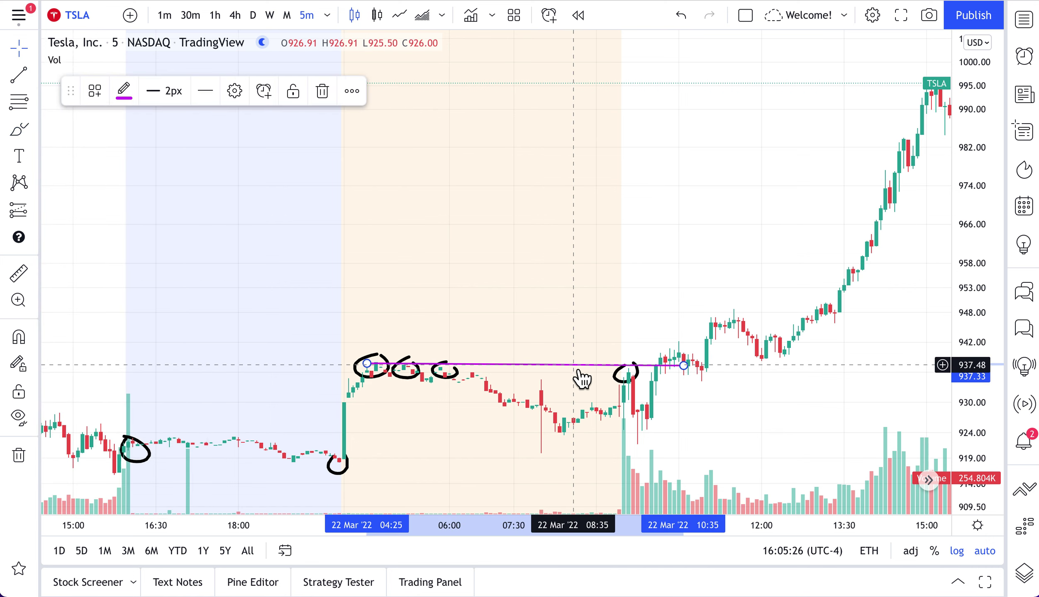
{"action": "mouse_move", "coordinate": [577, 377]}
{"action": "left_mouse_down"}
{"action": "mouse_move", "coordinate": [568, 371]}
{"action": "mouse_move", "coordinate": [563, 381]}
{"action": "left_mouse_up"}
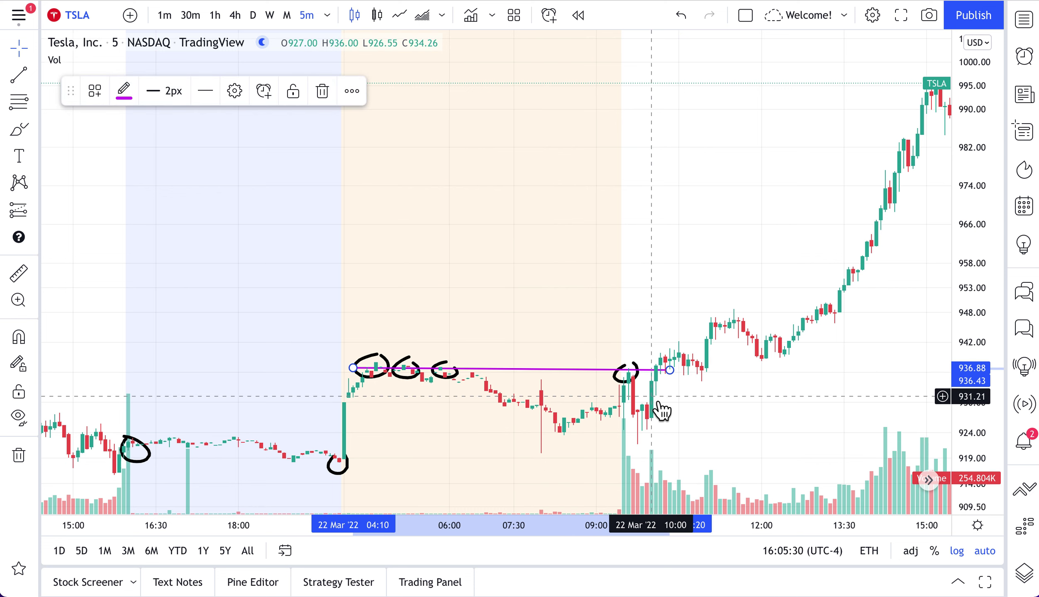
Brush an arc over the 22 March candles just above the trend line, and extend the line's right end to the arc's end.
{"action": "left_click", "coordinate": [25, 129]}
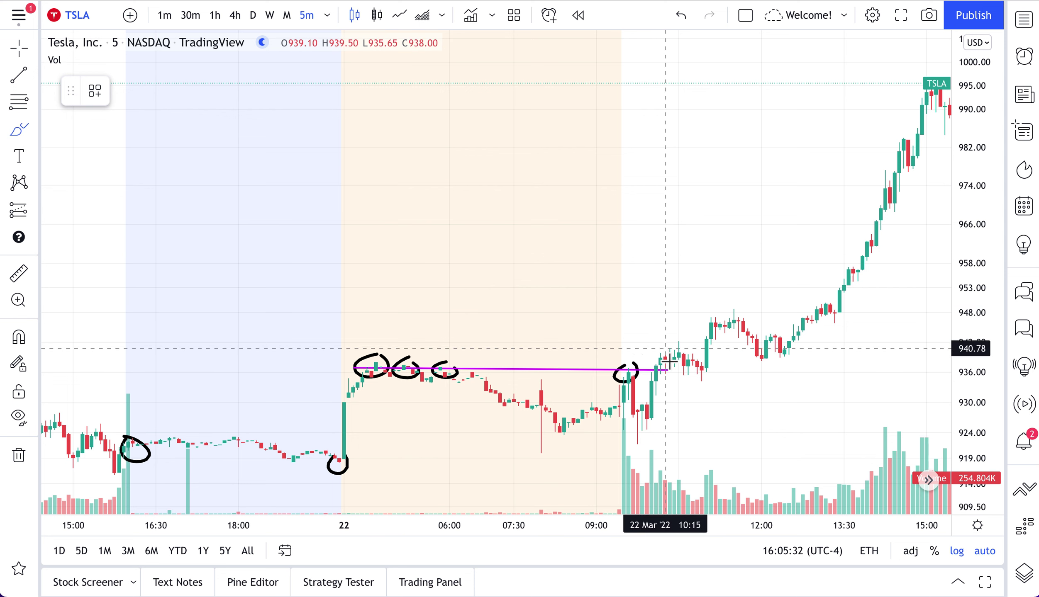
{"action": "mouse_move", "coordinate": [656, 372]}
{"action": "left_mouse_down"}
{"action": "mouse_move", "coordinate": [677, 353]}
{"action": "mouse_move", "coordinate": [710, 370]}
{"action": "left_mouse_up"}
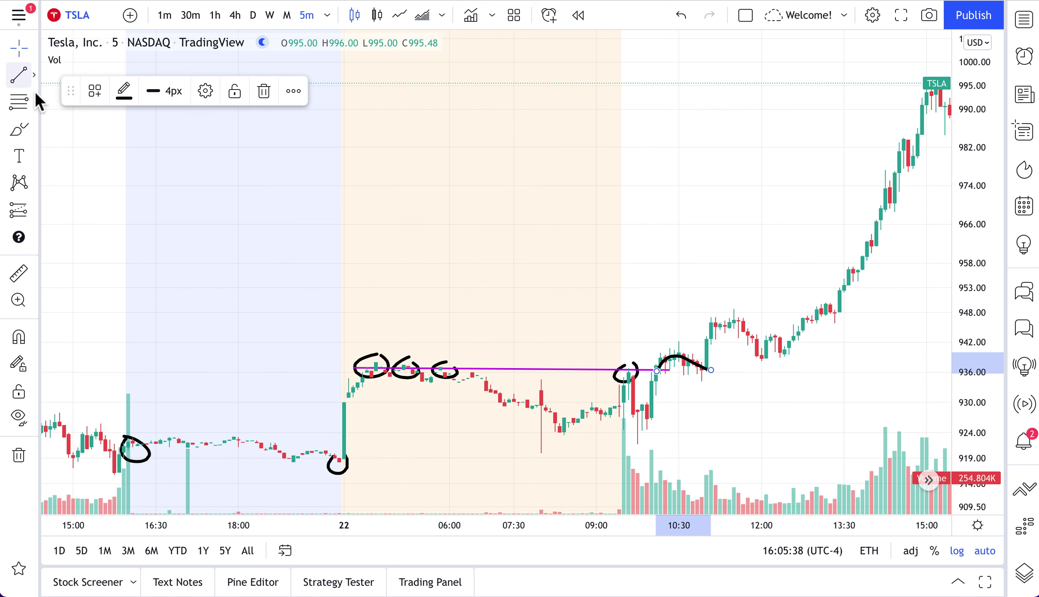
{"action": "left_click_drag", "start_coordinate": [669, 370], "coordinate": [717, 370]}
{"action": "left_click", "coordinate": [700, 419]}
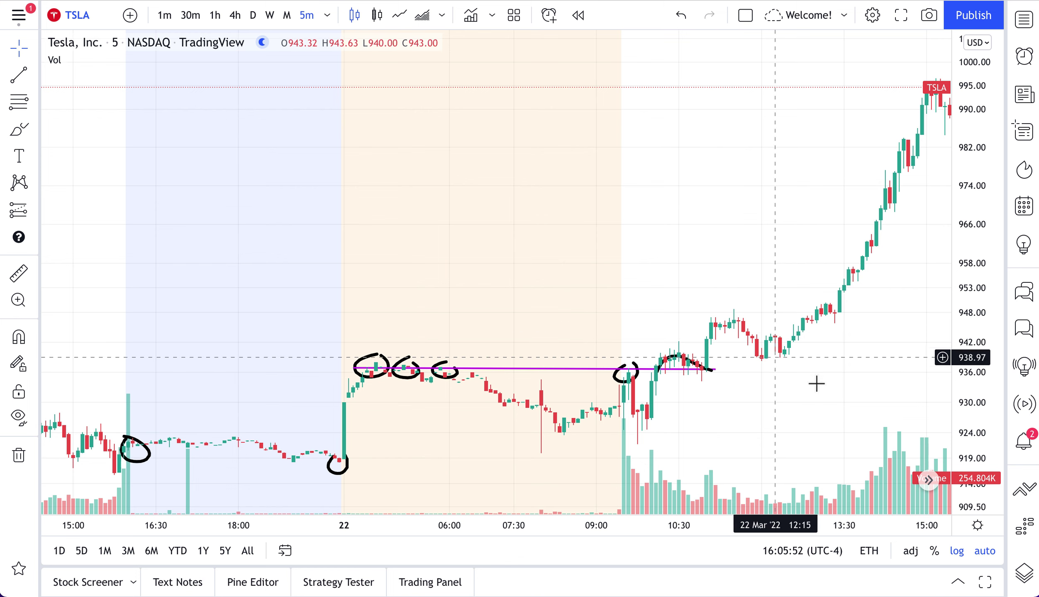
Examine the 22 March rally up to the latest candle, and undo all brush marks and the trend line.
{"action": "left_click_drag", "start_coordinate": [821, 385], "coordinate": [674, 400]}
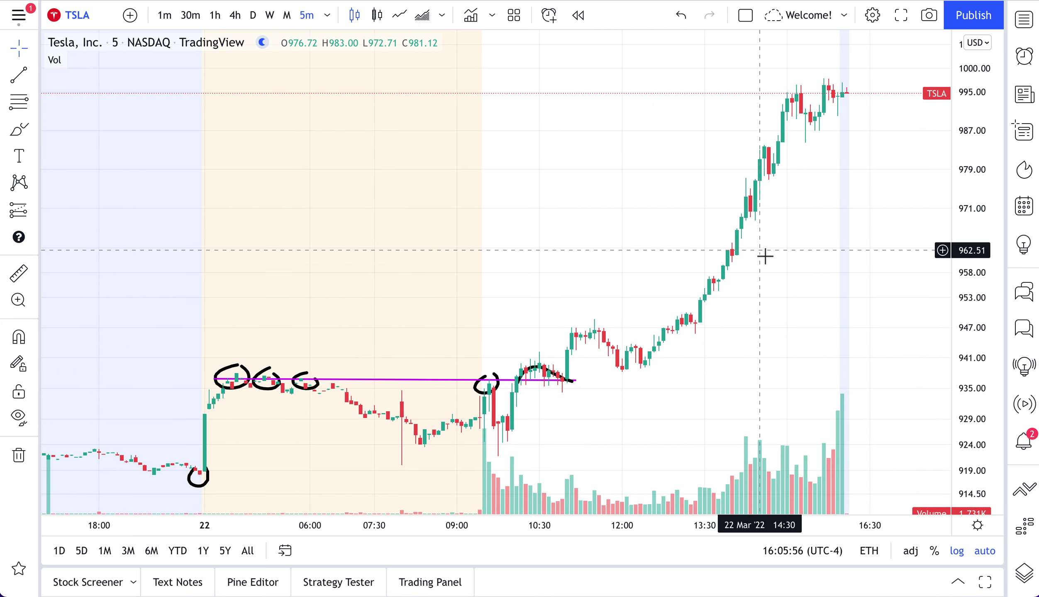
{"action": "key", "text": "ctrl+z"}
{"action": "key", "text": "ctrl+z"}
{"action": "key", "text": "ctrl+z"}
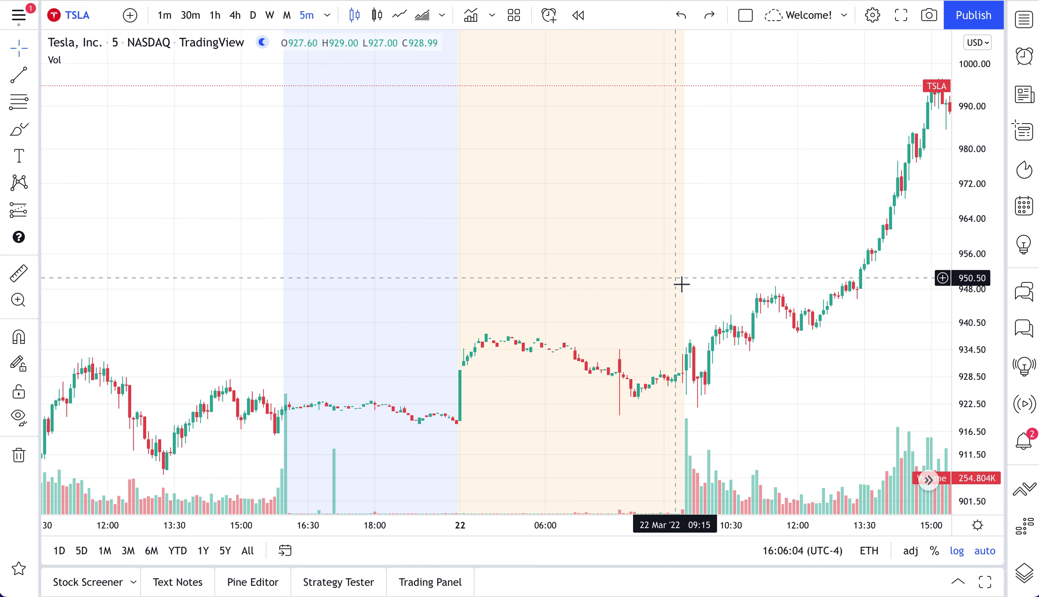
Compare Tesla's 21 and 22 March sessions, and switch the chart to the 1-minute interval showing both days' sessions.
{"action": "scroll", "coordinate": [681, 284], "scroll_direction": "down", "scroll_amount": 5}
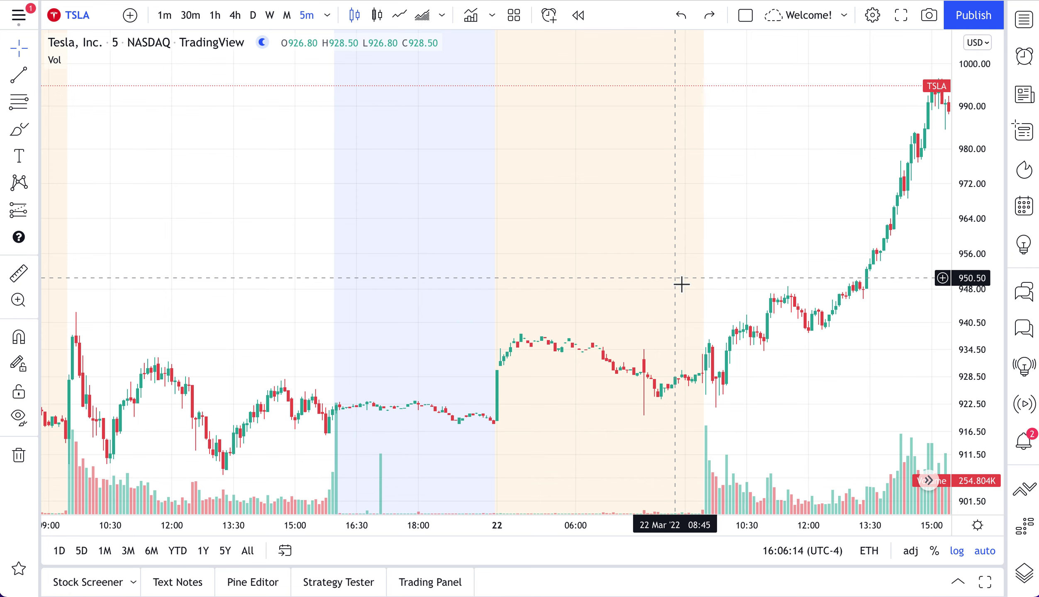
{"action": "scroll", "coordinate": [615, 325], "scroll_direction": "down", "scroll_amount": 3}
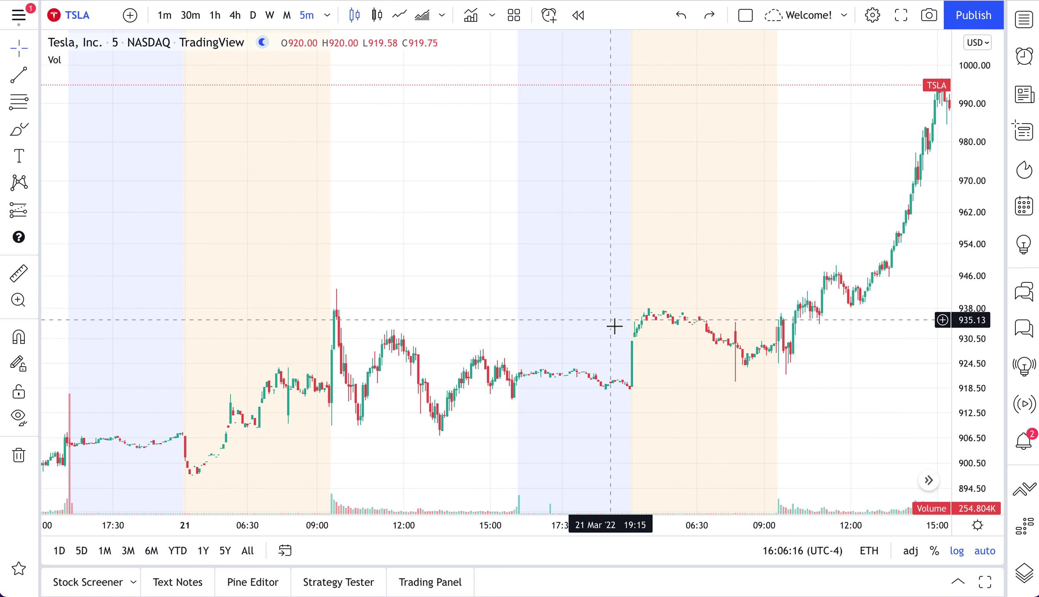
{"action": "scroll", "coordinate": [557, 397], "scroll_direction": "up", "scroll_amount": 5}
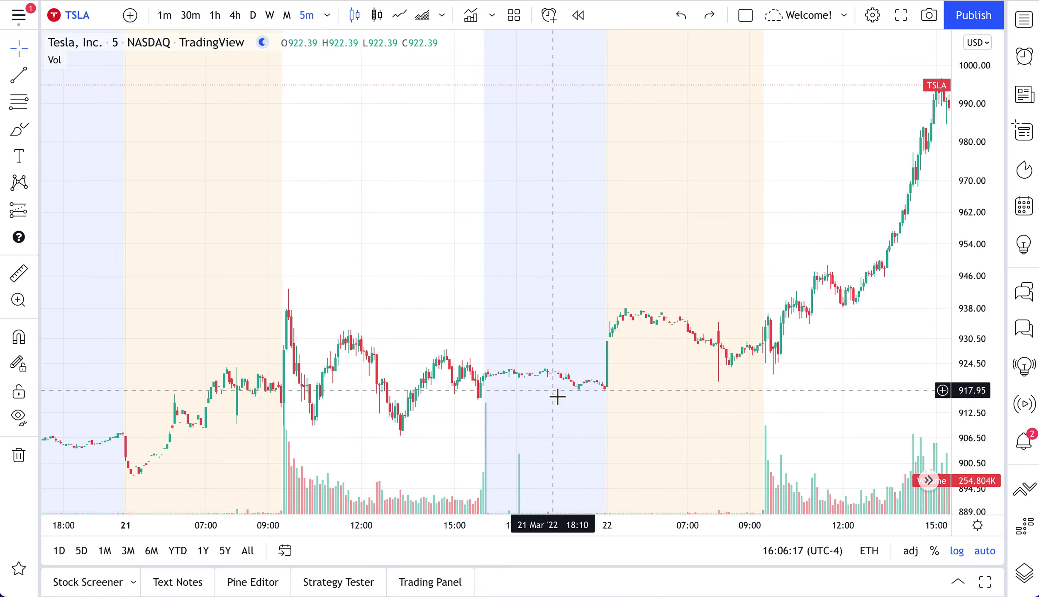
{"action": "left_click", "coordinate": [165, 16]}
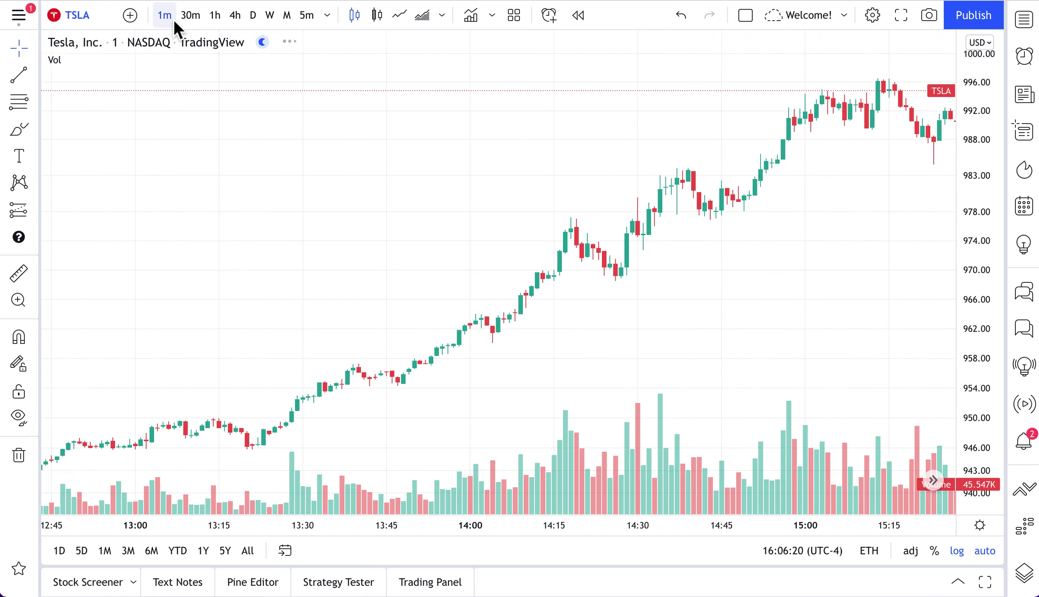
{"action": "scroll", "coordinate": [430, 376], "scroll_direction": "down", "scroll_amount": 5}
{"action": "scroll", "coordinate": [414, 363], "scroll_direction": "down", "scroll_amount": 3}
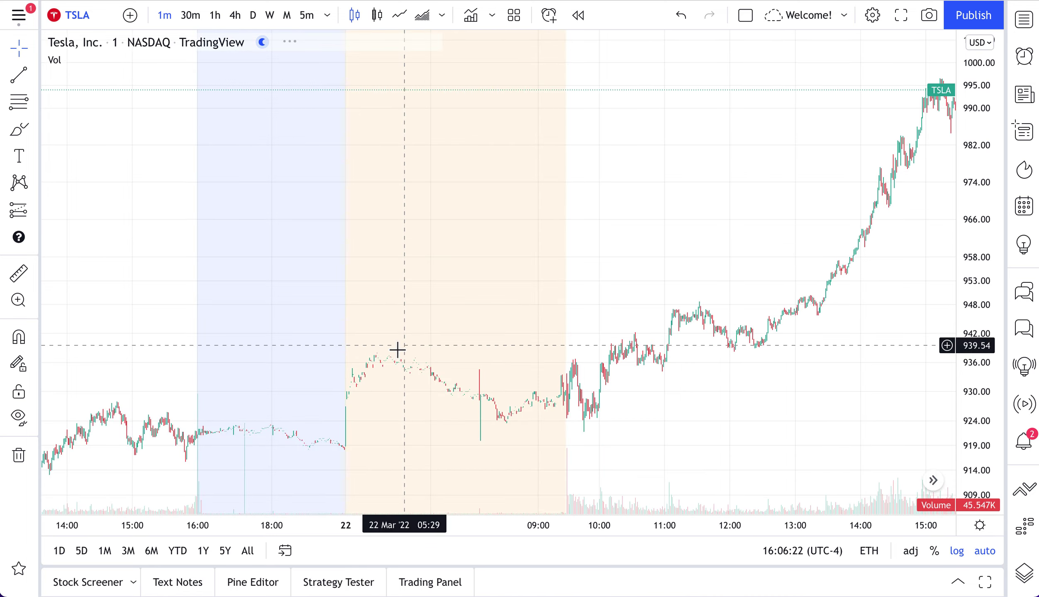
Examine Tesla's 22 March pre-market candles closely, around the large price and volume spike at 08:00.
{"action": "left_click_drag", "start_coordinate": [399, 350], "coordinate": [594, 364]}
{"action": "scroll", "coordinate": [591, 361], "scroll_direction": "up", "scroll_amount": 2}
{"action": "scroll", "coordinate": [590, 362], "scroll_direction": "up", "scroll_amount": 6}
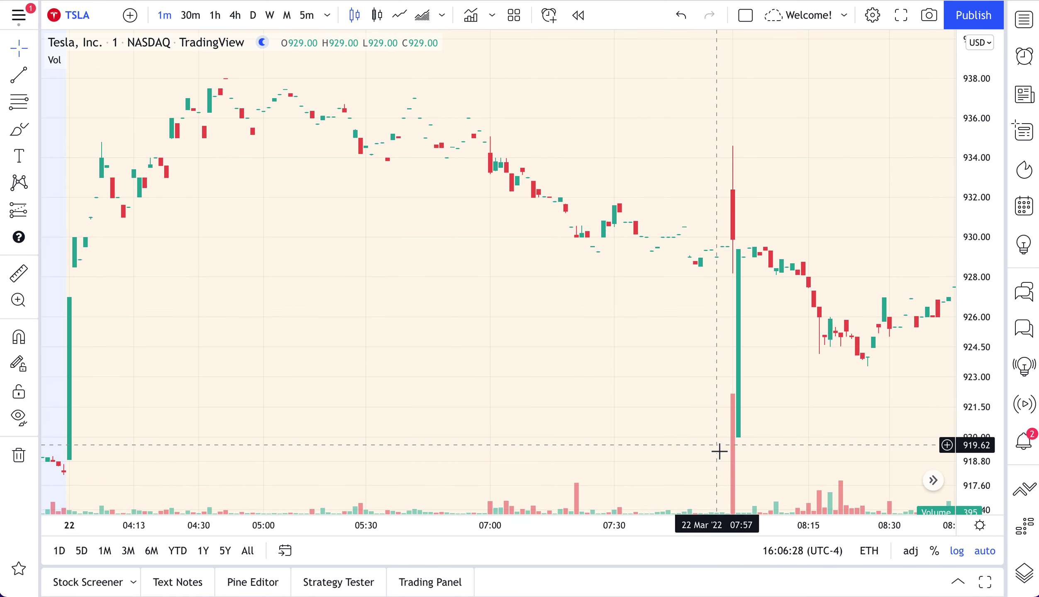
{"action": "left_click_drag", "start_coordinate": [689, 447], "coordinate": [623, 447]}
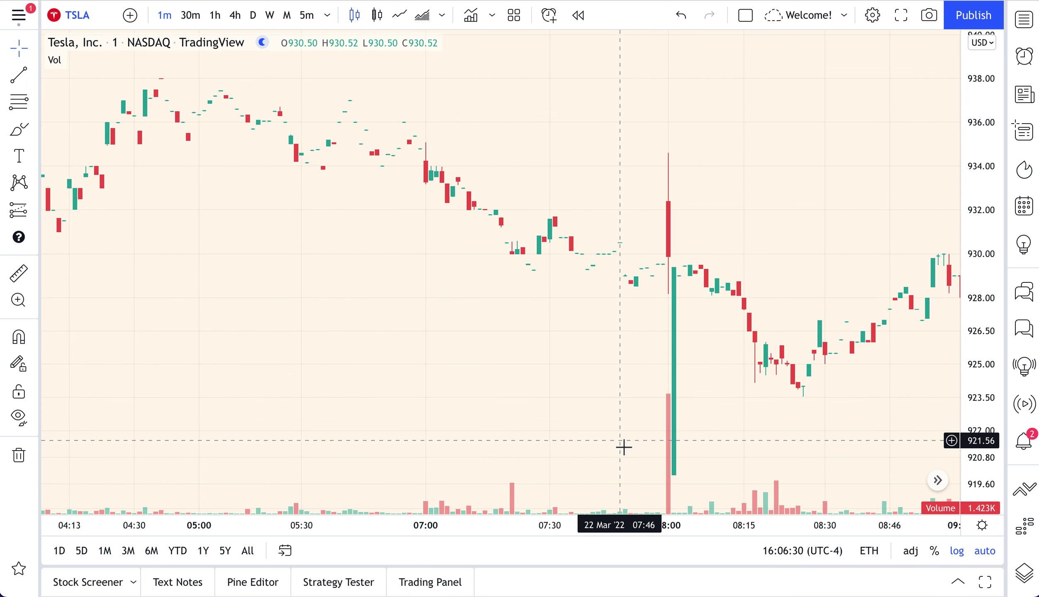
{"action": "left_click_drag", "start_coordinate": [622, 394], "coordinate": [500, 417]}
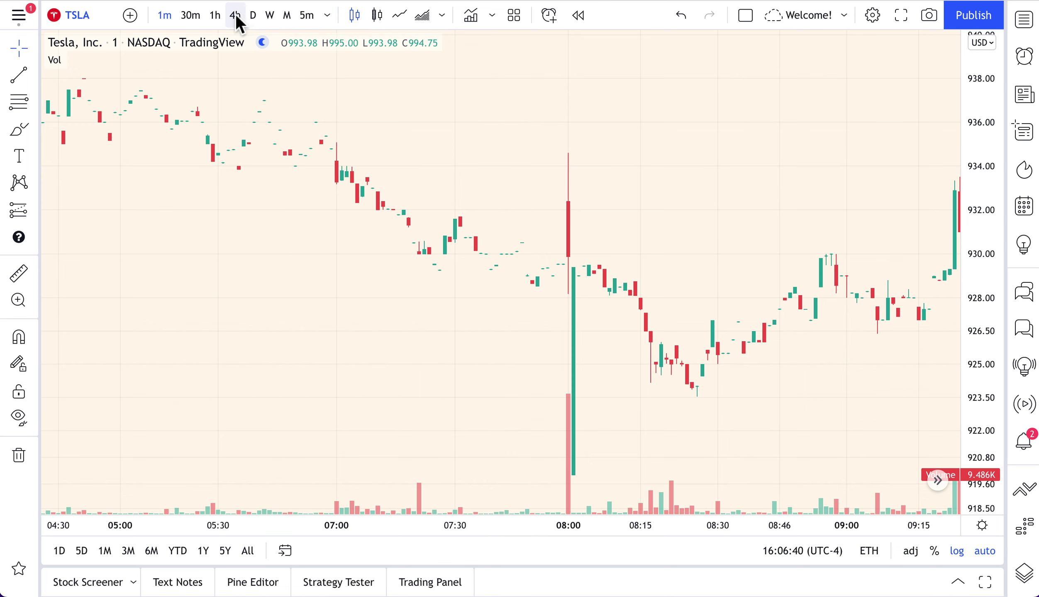
Check the chart's session options, and review Tesla from the 21 March close through the 22 March rally to the latest after-hours candles.
{"action": "left_click", "coordinate": [871, 550]}
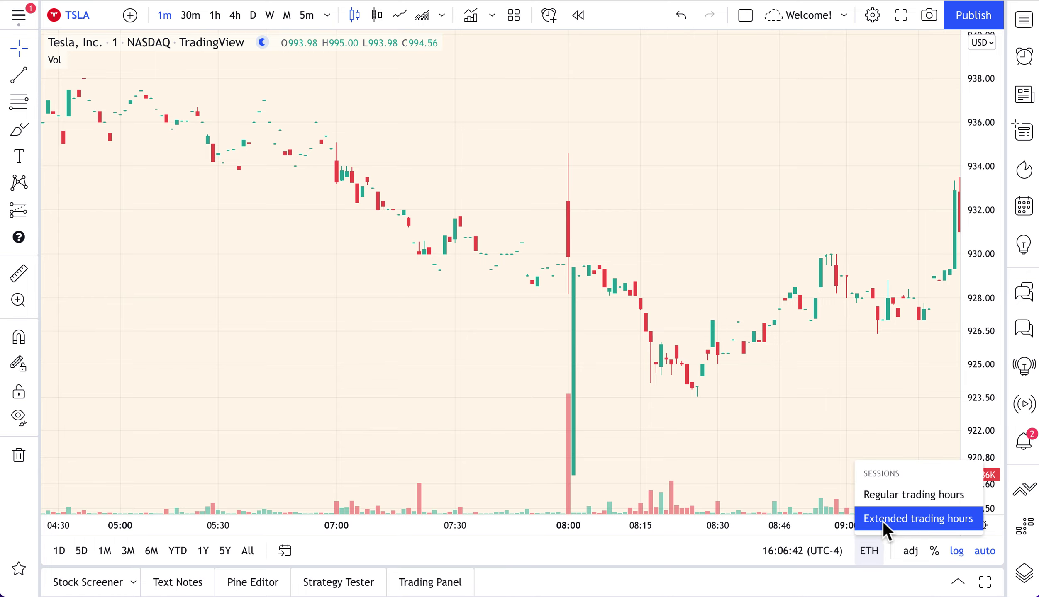
{"action": "left_click", "coordinate": [871, 506]}
{"action": "scroll", "coordinate": [765, 375], "scroll_direction": "down", "scroll_amount": 5}
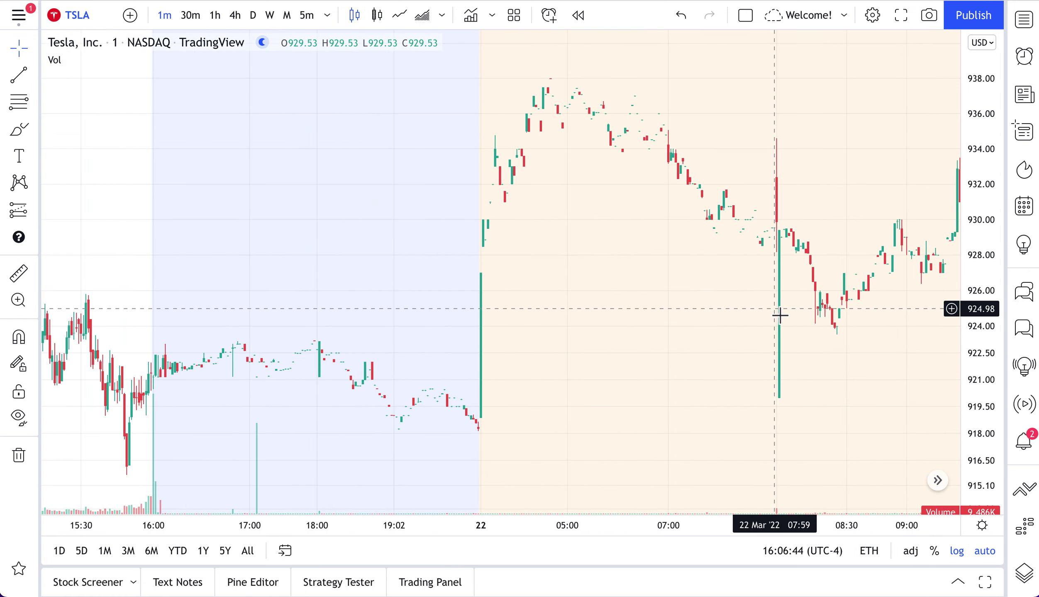
{"action": "left_click_drag", "start_coordinate": [638, 338], "coordinate": [556, 331]}
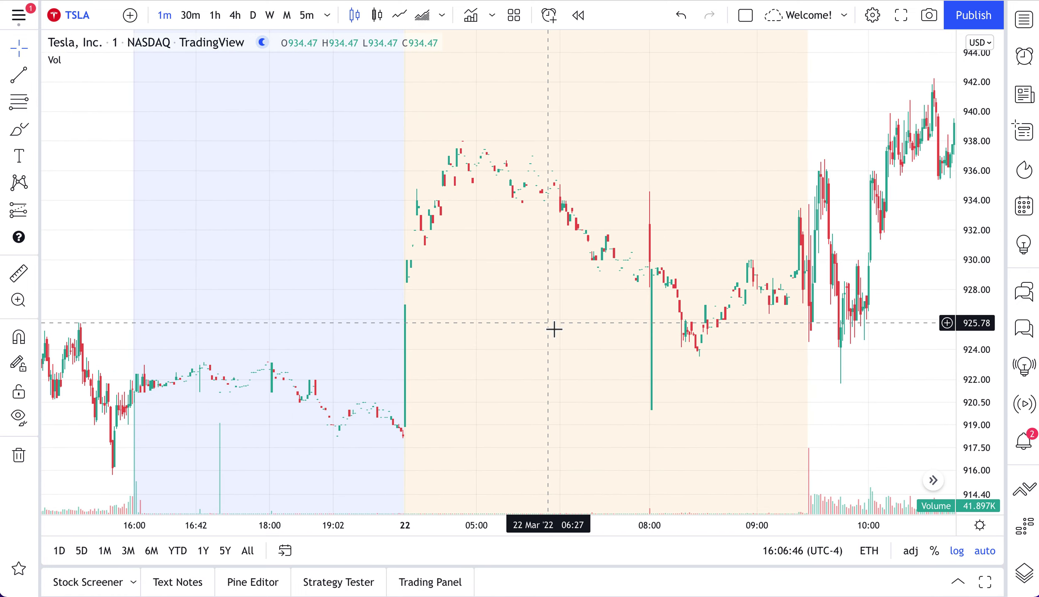
{"action": "scroll", "coordinate": [691, 390], "scroll_direction": "down", "scroll_amount": 3}
{"action": "left_click_drag", "start_coordinate": [692, 389], "coordinate": [309, 398]}
{"action": "scroll", "coordinate": [510, 239], "scroll_direction": "up", "scroll_amount": 5}
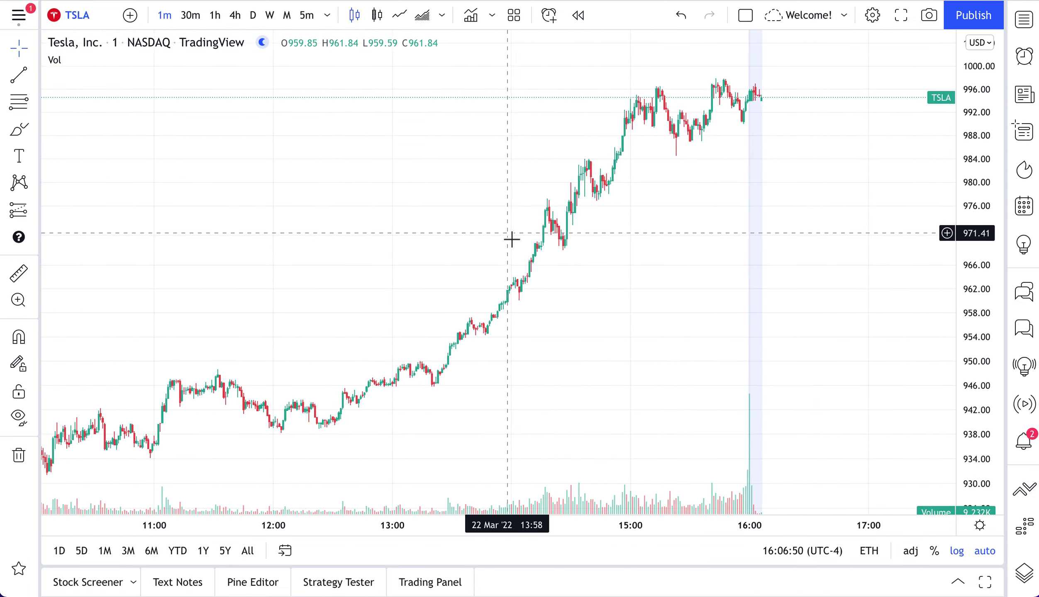
{"action": "left_click_drag", "start_coordinate": [573, 344], "coordinate": [652, 348]}
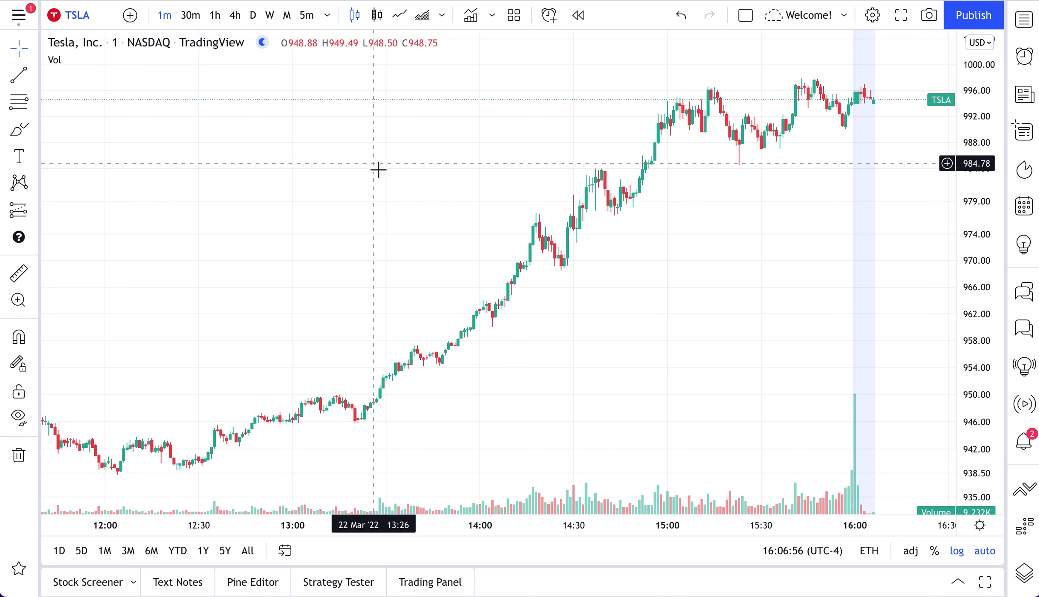
Inspect the session and pre/post market hours background options in the symbol's chart settings, and close them without changes.
{"action": "right_click", "coordinate": [324, 144]}
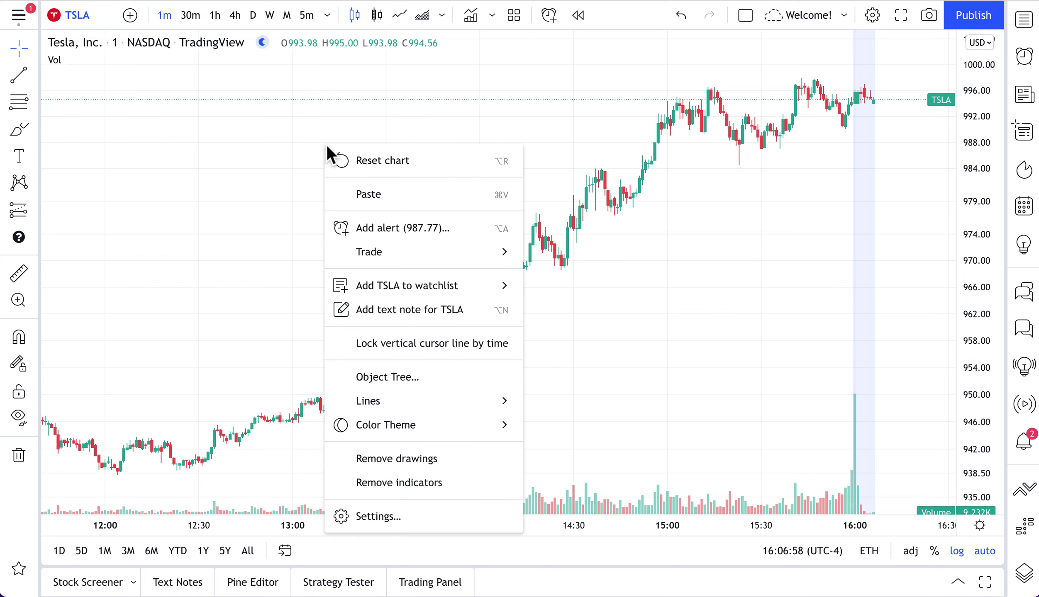
{"action": "left_click", "coordinate": [403, 520]}
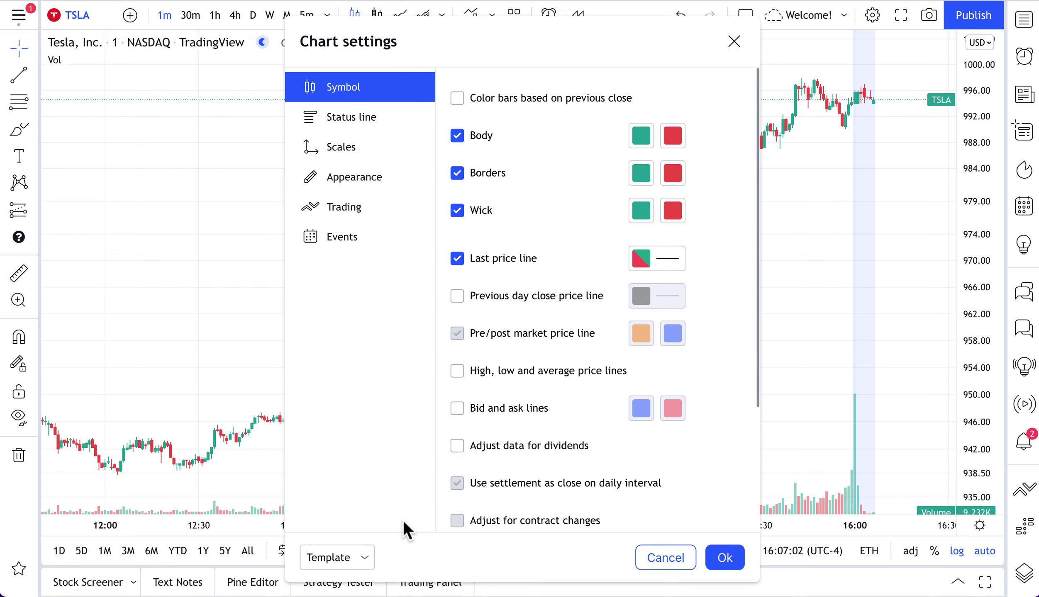
{"action": "scroll", "coordinate": [555, 364], "scroll_direction": "down", "scroll_amount": 4}
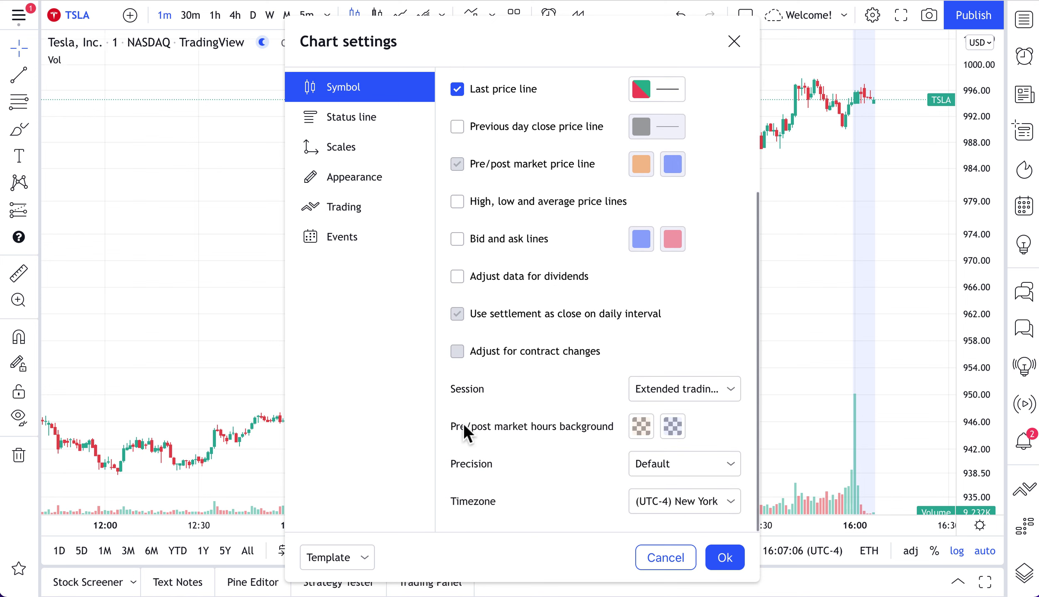
{"action": "left_click", "coordinate": [734, 42]}
Switch the chart symbol to NKE and bring its 21 March after-hours and 22 March pre-market sessions into view.
{"action": "left_click", "coordinate": [77, 15]}
{"action": "type", "text": "NKE"}
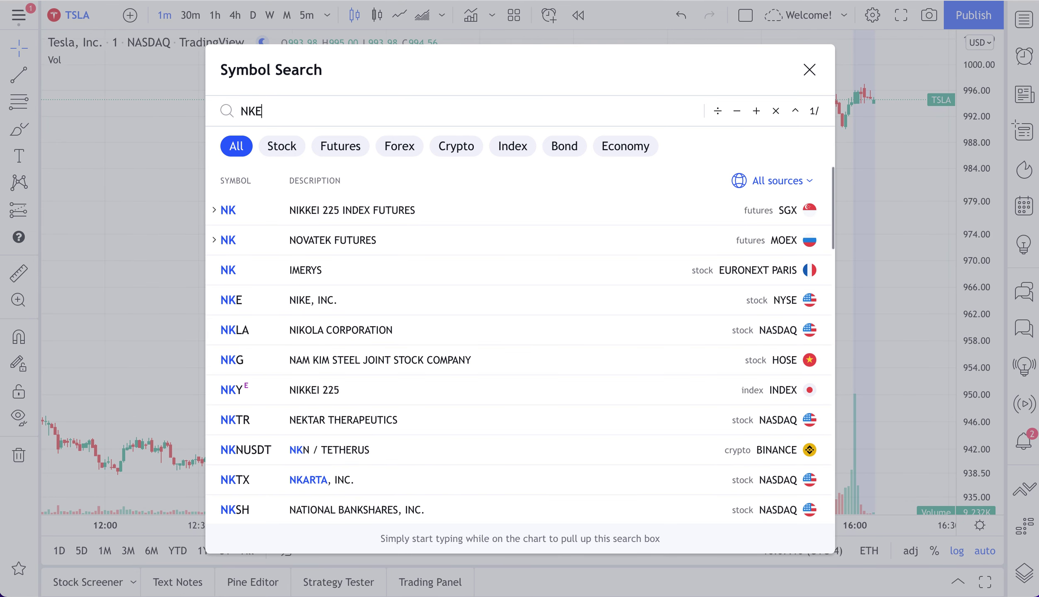
{"action": "key", "text": "Return"}
{"action": "scroll", "coordinate": [726, 409], "scroll_direction": "down", "scroll_amount": 6}
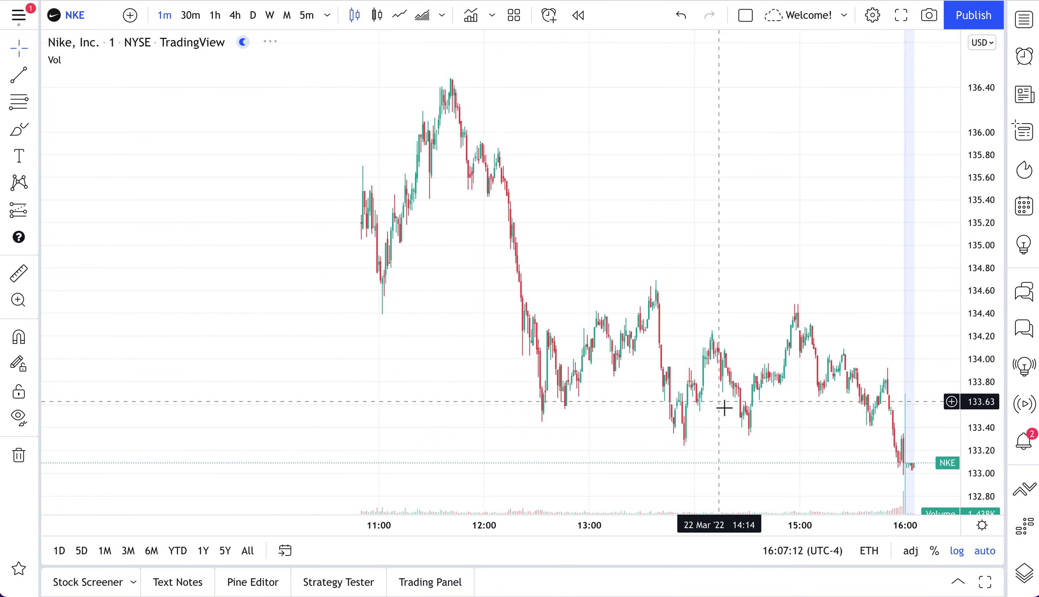
{"action": "left_click", "coordinate": [409, 328]}
{"action": "left_click_drag", "start_coordinate": [409, 328], "coordinate": [793, 352]}
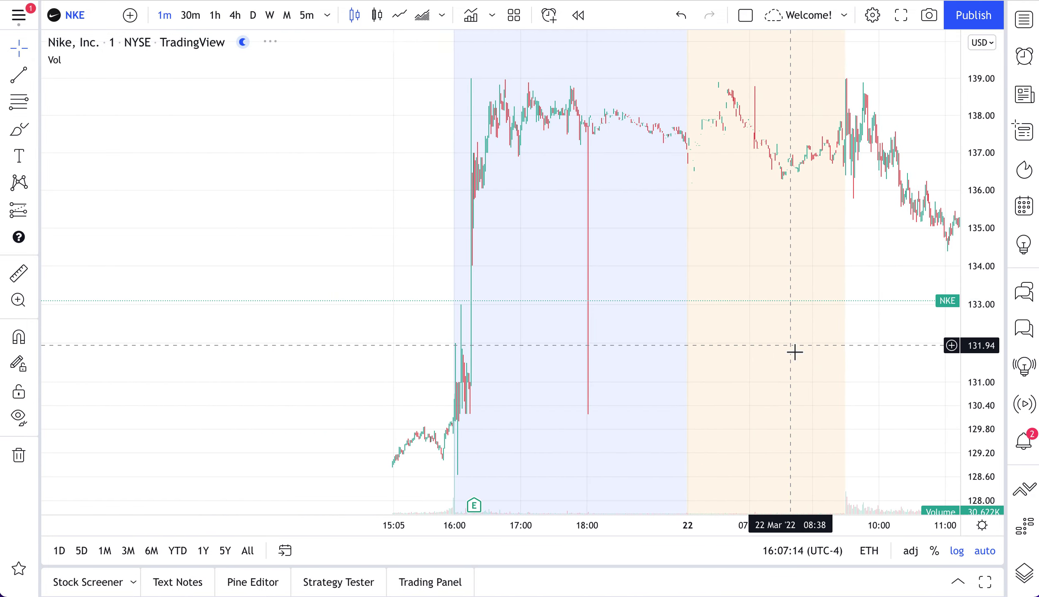
Examine Nike's 1-minute candles from the 21 March close through the after-hours and pre-market sessions to the 22 March open.
{"action": "scroll", "coordinate": [514, 336], "scroll_direction": "up", "scroll_amount": 2}
{"action": "left_click_drag", "start_coordinate": [515, 336], "coordinate": [415, 331]}
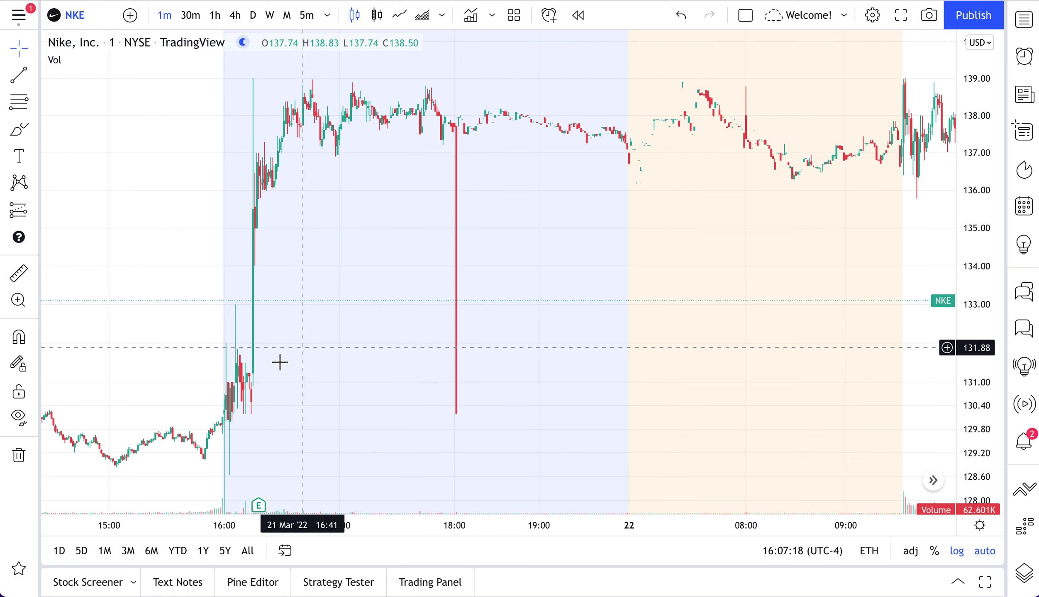
{"action": "scroll", "coordinate": [182, 379], "scroll_direction": "up", "scroll_amount": 1}
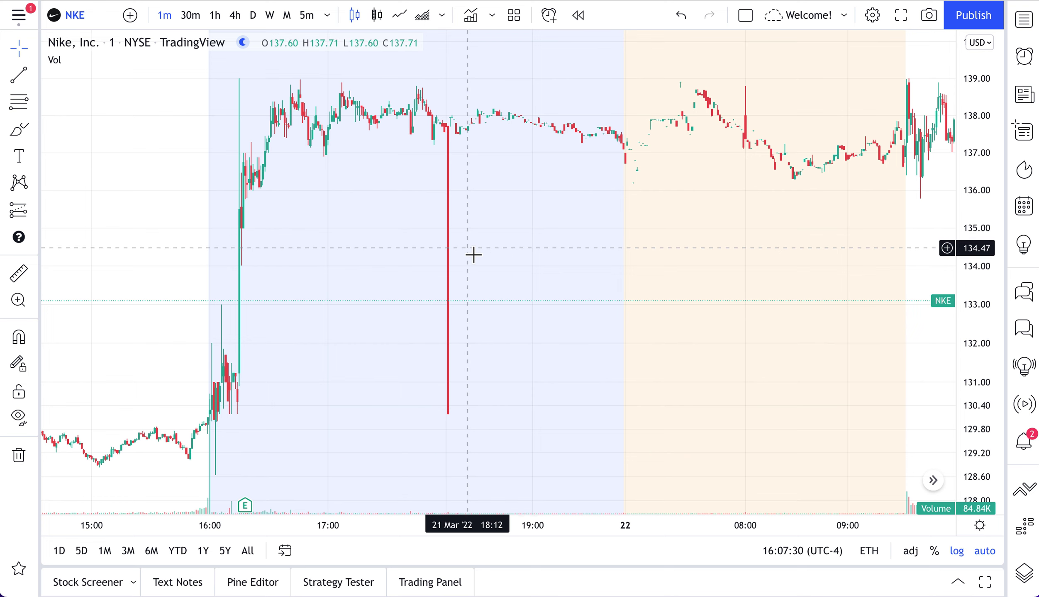
{"action": "left_click_drag", "start_coordinate": [473, 255], "coordinate": [444, 260]}
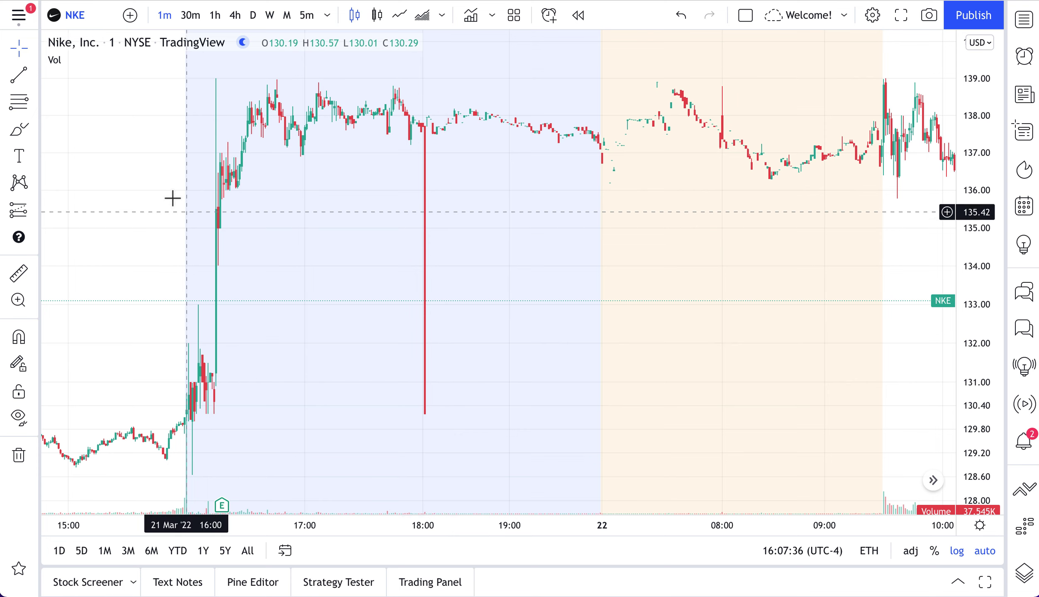
{"action": "left_click", "coordinate": [21, 135]}
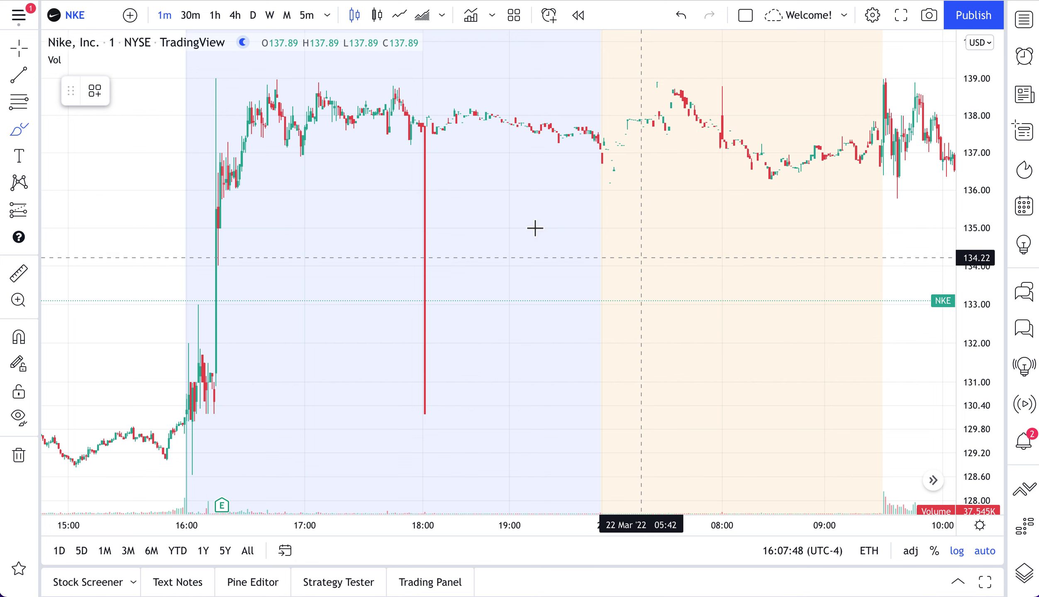
{"action": "left_click", "coordinate": [16, 43]}
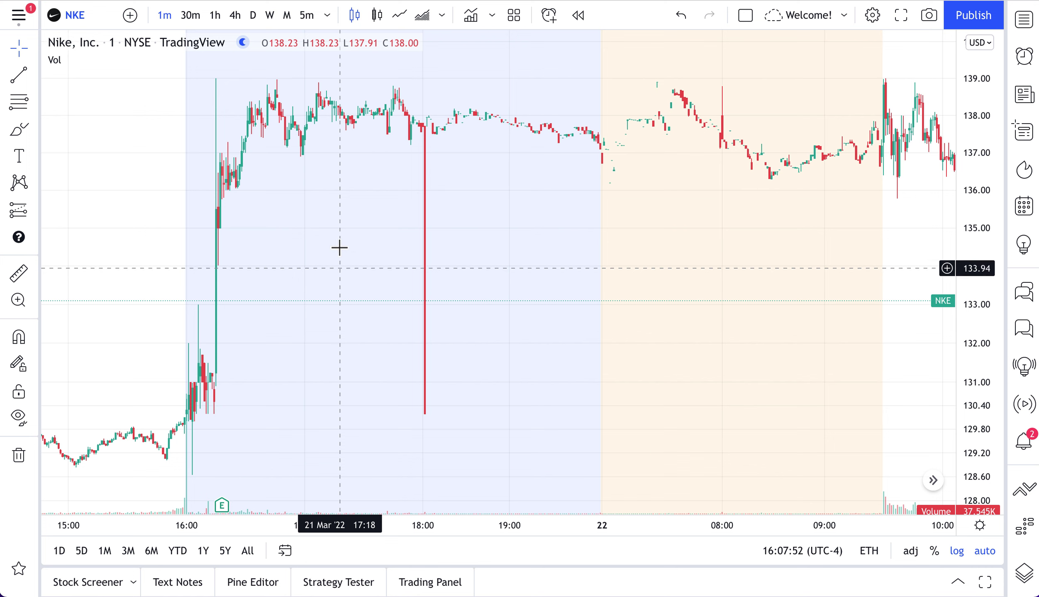
In the symbol's chart settings, set the pre-market hours background to yellow with 62% opacity.
{"action": "right_click", "coordinate": [331, 217]}
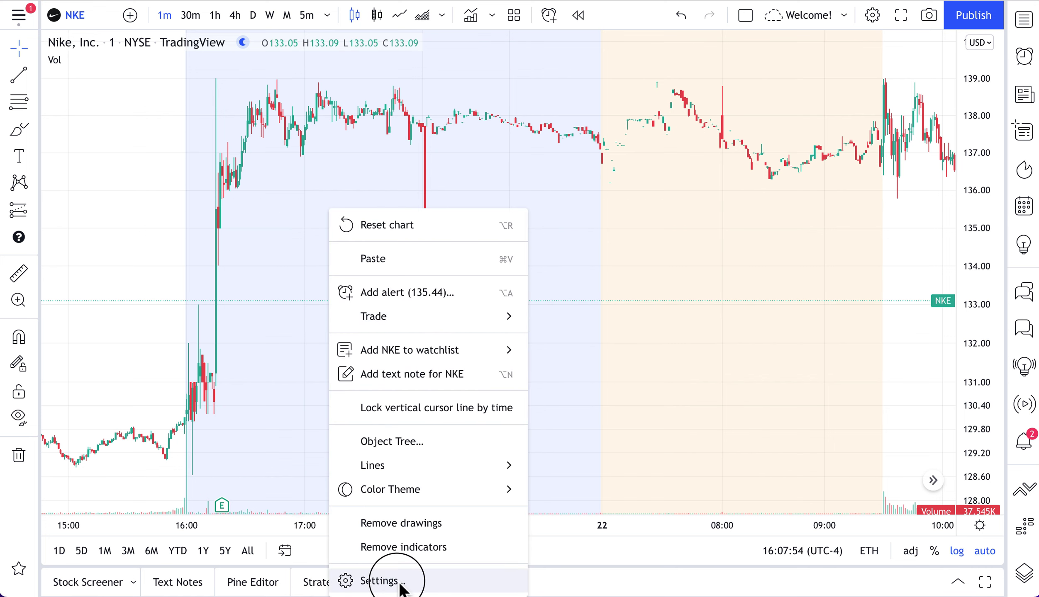
{"action": "left_click", "coordinate": [400, 583]}
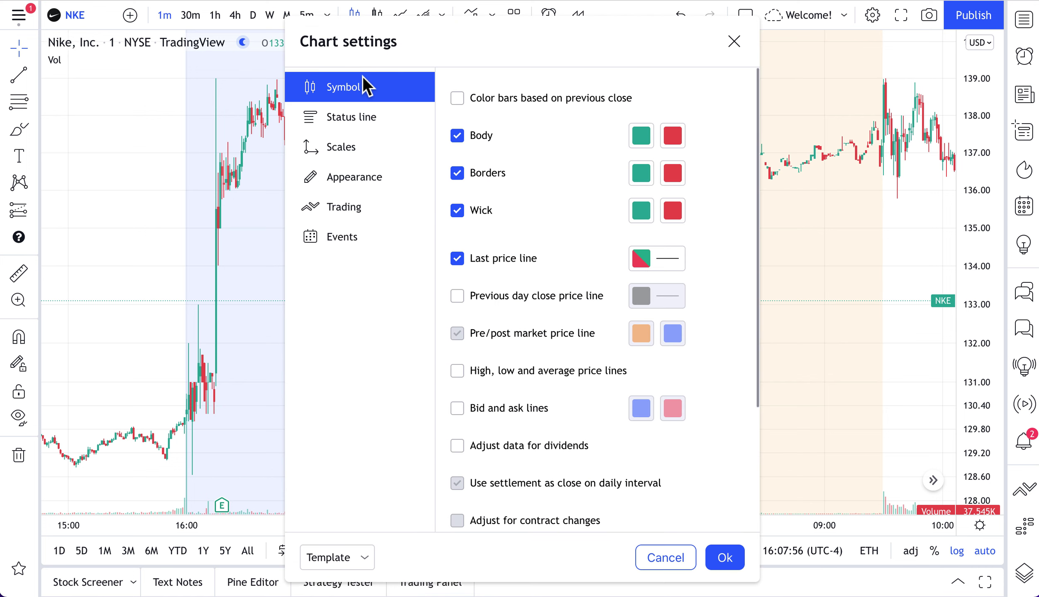
{"action": "scroll", "coordinate": [512, 417], "scroll_direction": "down", "scroll_amount": 4}
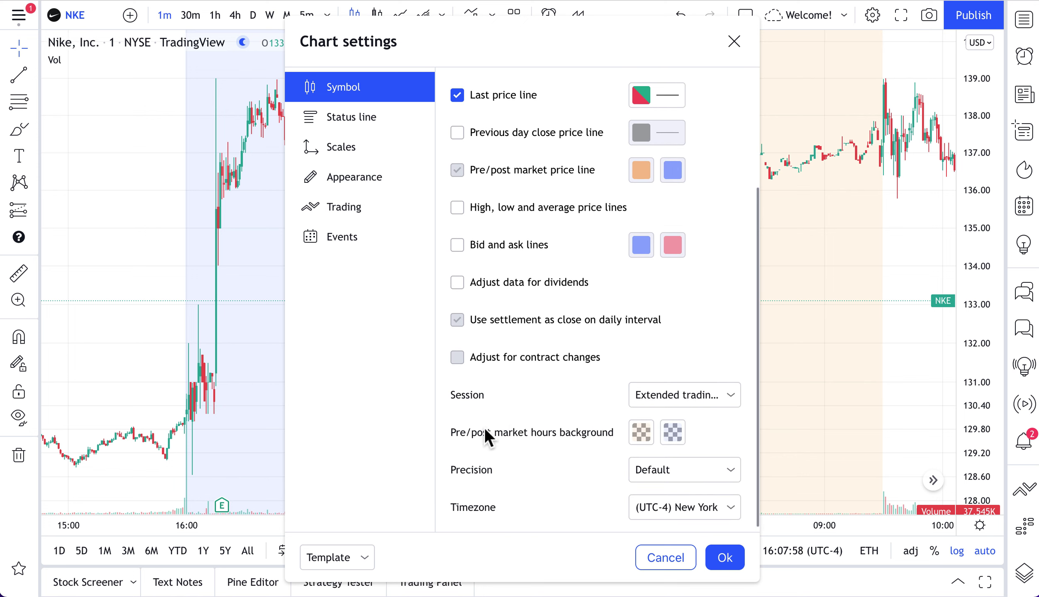
{"action": "left_click", "coordinate": [646, 438]}
{"action": "left_click", "coordinate": [608, 427]}
{"action": "left_click", "coordinate": [642, 433]}
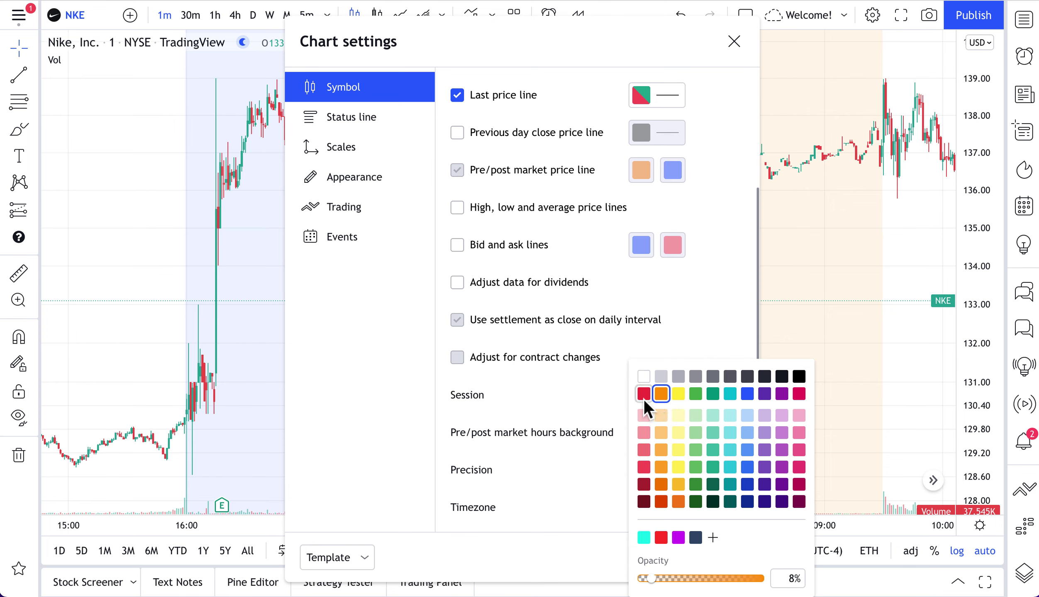
{"action": "left_click", "coordinate": [678, 394]}
{"action": "left_click_drag", "start_coordinate": [651, 580], "coordinate": [715, 580]}
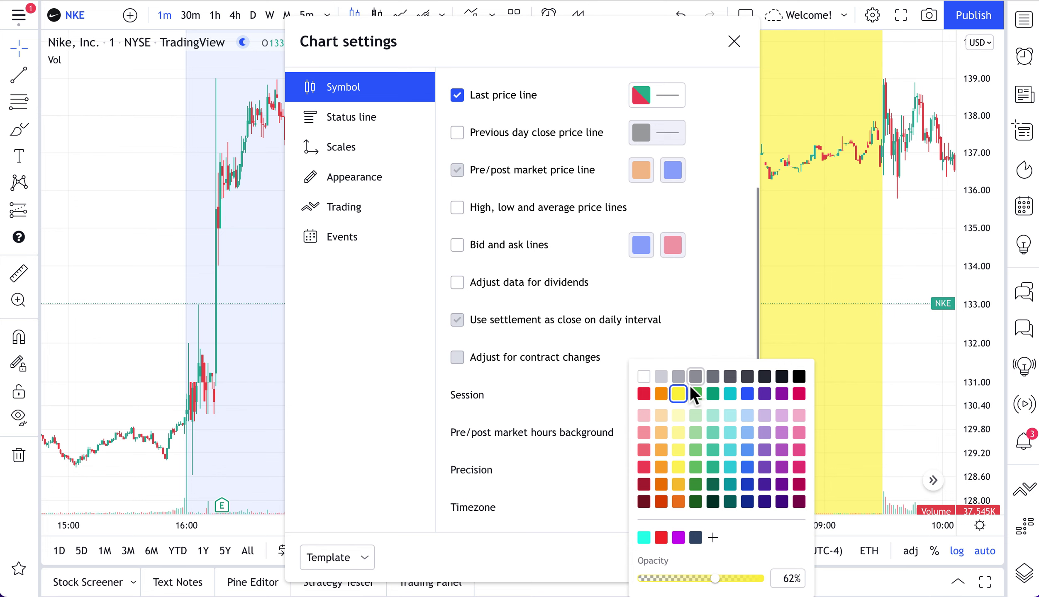
{"action": "left_click", "coordinate": [708, 301]}
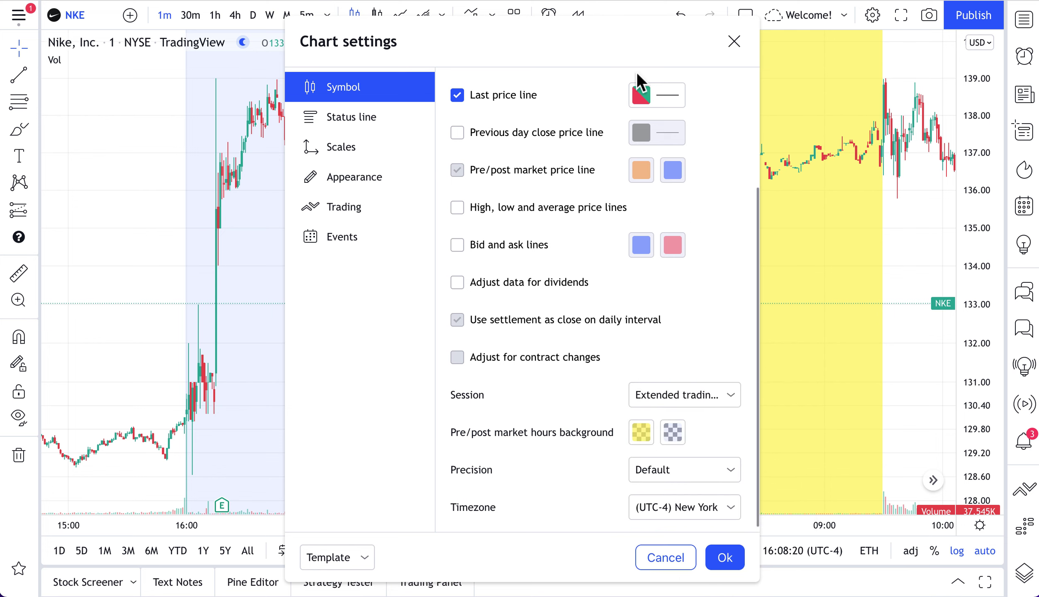
Move the settings dialog off the after-hours area, set the post-market background to dark grey with 34% opacity, and close the settings.
{"action": "left_click_drag", "start_coordinate": [626, 36], "coordinate": [828, 48]}
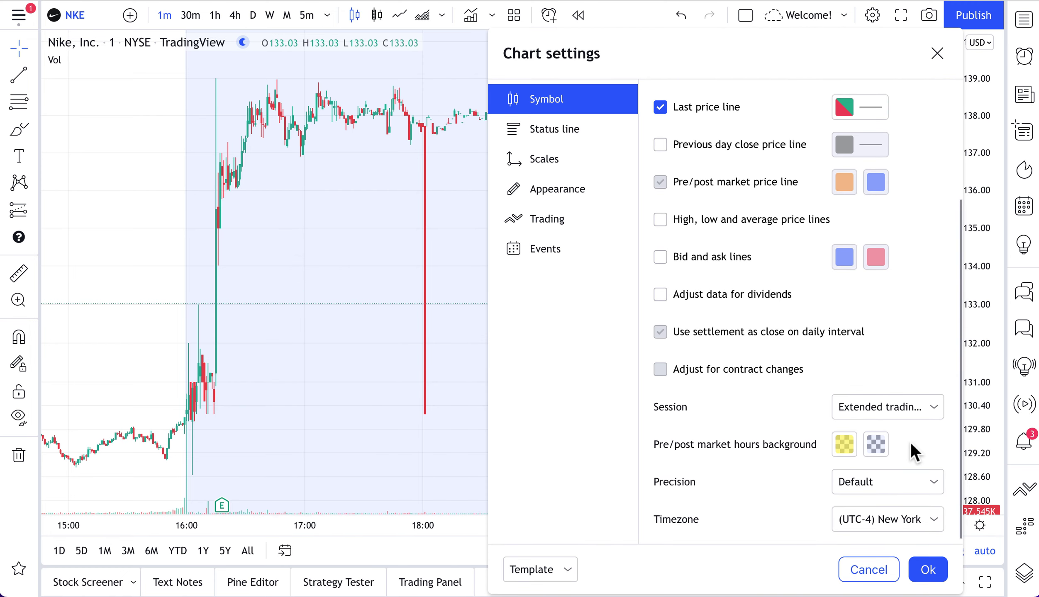
{"action": "left_click", "coordinate": [879, 444]}
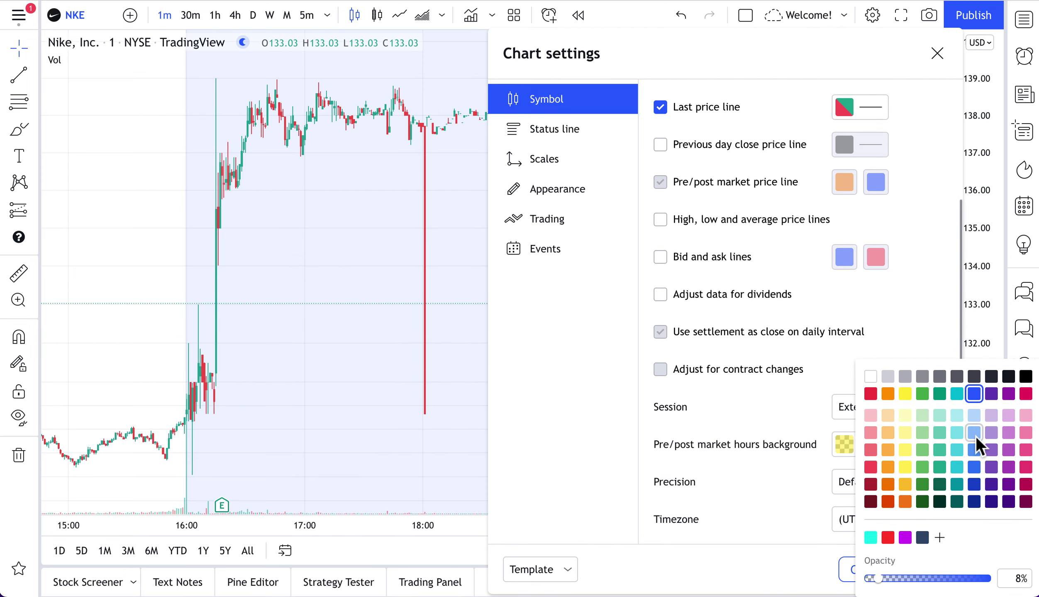
{"action": "left_click_drag", "start_coordinate": [878, 579], "coordinate": [914, 585]}
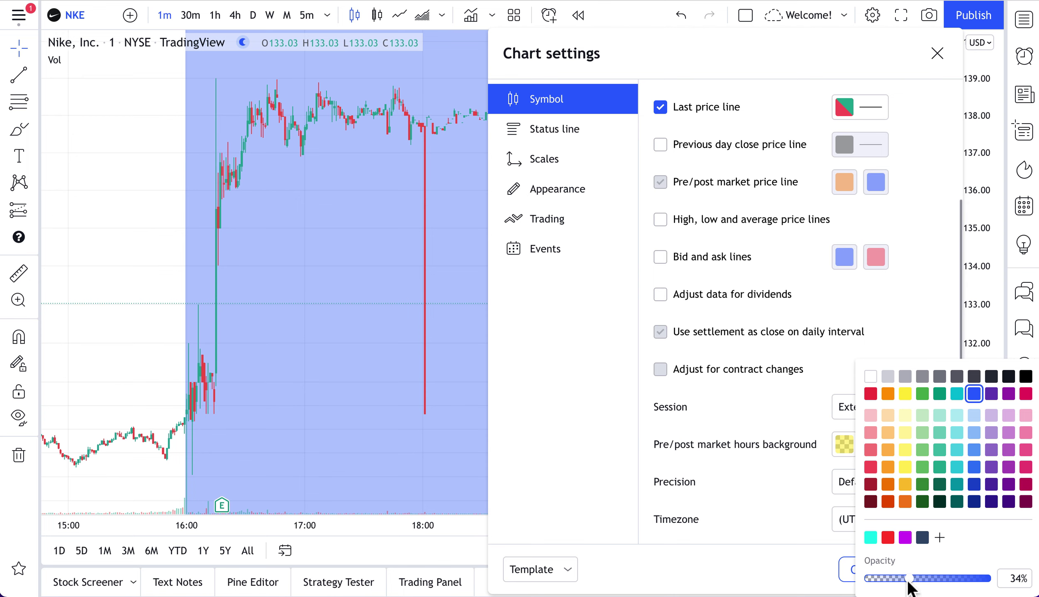
{"action": "left_click", "coordinate": [956, 378]}
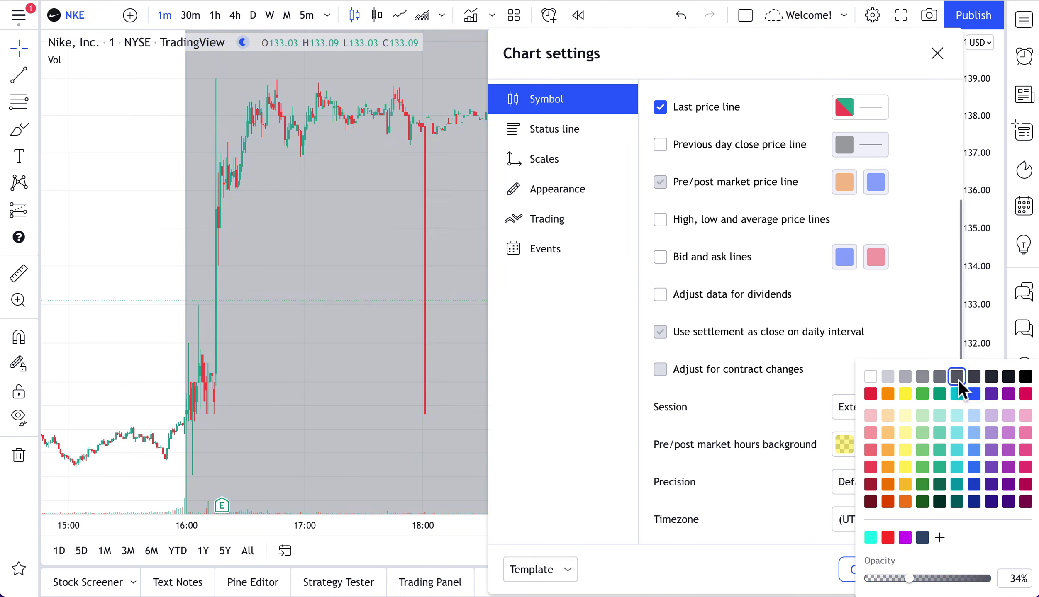
{"action": "left_click", "coordinate": [938, 53]}
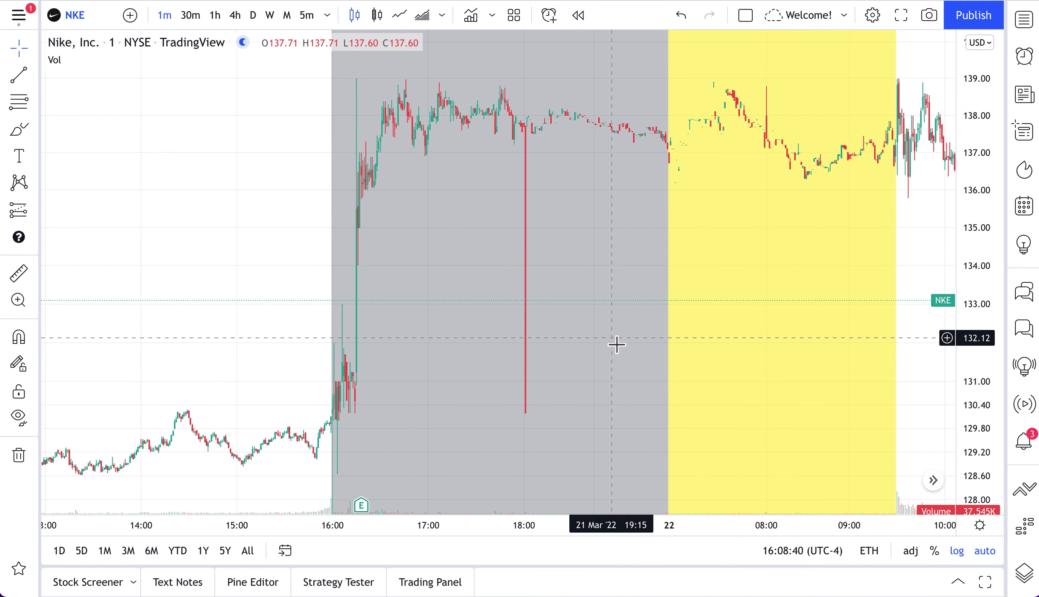
Reopen the symbol's chart settings and make the yellow pre-market hours background fully transparent.
{"action": "left_click_drag", "start_coordinate": [617, 345], "coordinate": [519, 344]}
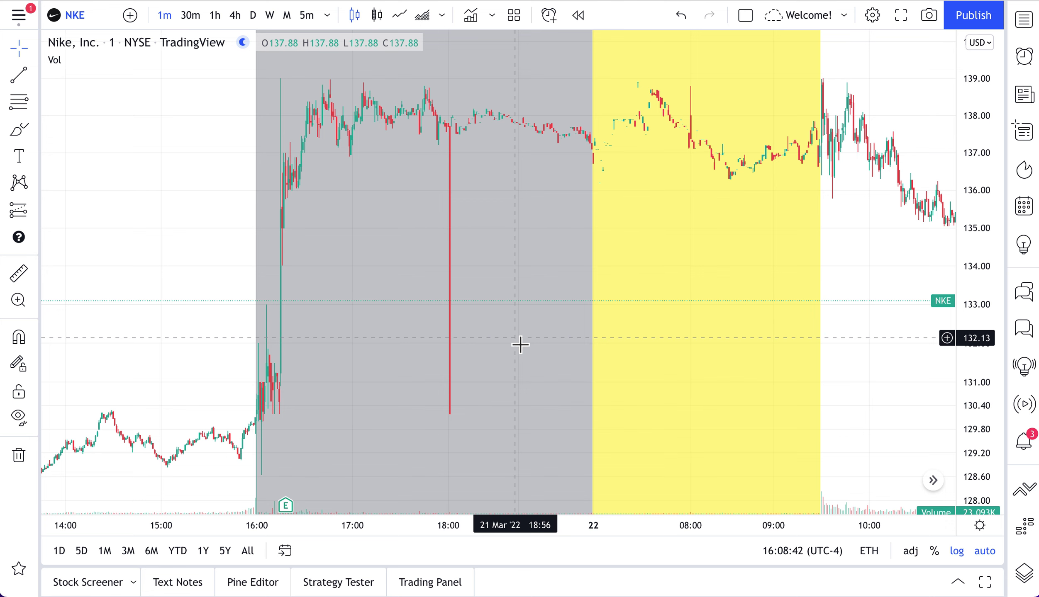
{"action": "scroll", "coordinate": [518, 290], "scroll_direction": "up", "scroll_amount": 3}
{"action": "right_click", "coordinate": [517, 287]}
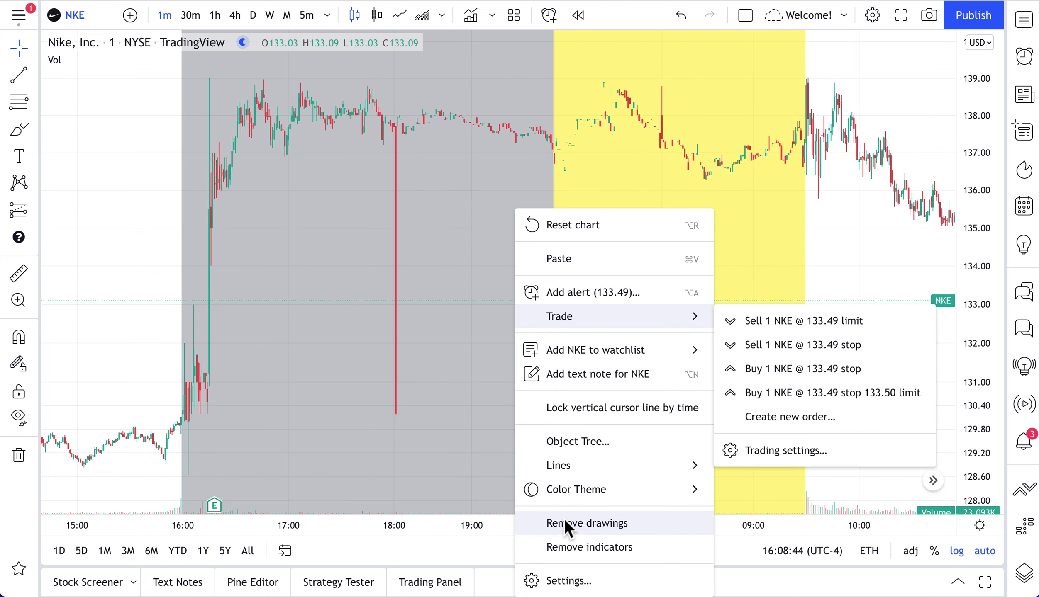
{"action": "left_click", "coordinate": [558, 580]}
{"action": "scroll", "coordinate": [539, 385], "scroll_direction": "down", "scroll_amount": 4}
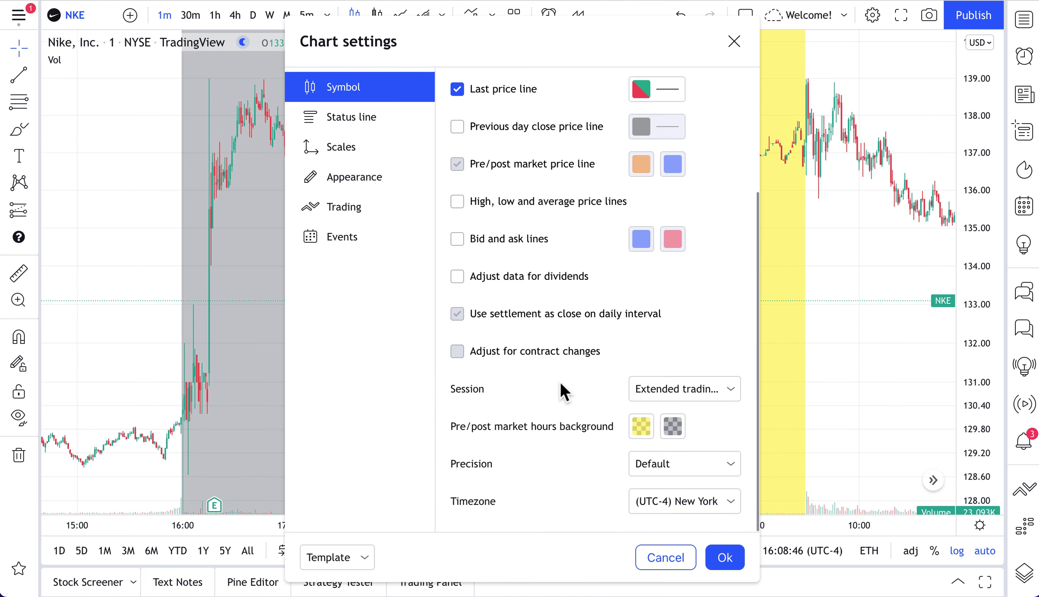
{"action": "left_click", "coordinate": [641, 434]}
{"action": "left_click_drag", "start_coordinate": [730, 579], "coordinate": [615, 588]}
{"action": "left_click", "coordinate": [717, 307]}
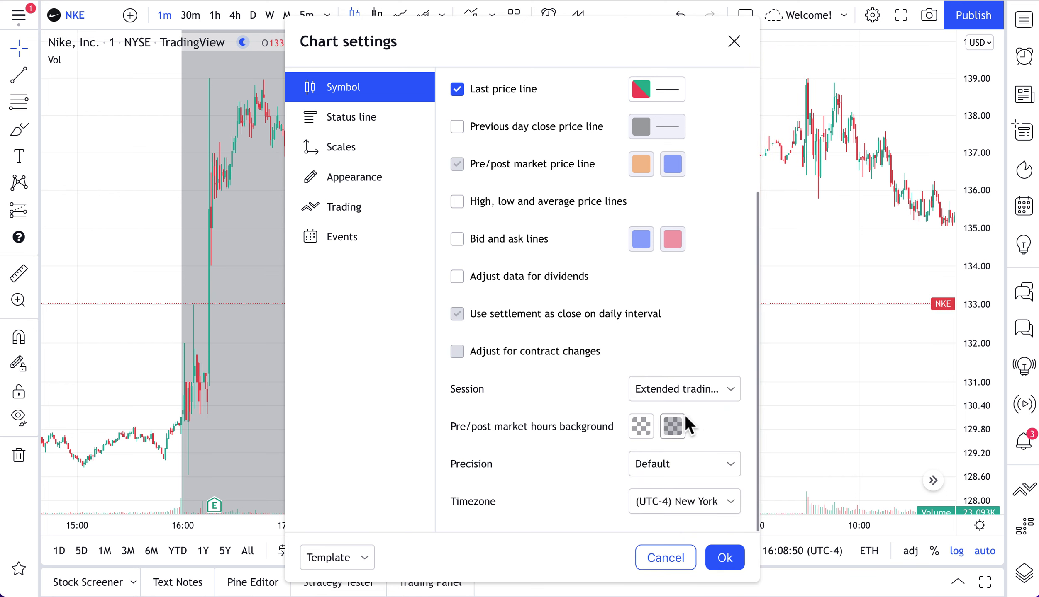
Make the grey post-market hours background fully transparent, and apply the chart settings.
{"action": "left_click", "coordinate": [674, 427]}
{"action": "left_click_drag", "start_coordinate": [714, 579], "coordinate": [646, 587]}
{"action": "left_click", "coordinate": [726, 245]}
{"action": "left_click", "coordinate": [726, 557]}
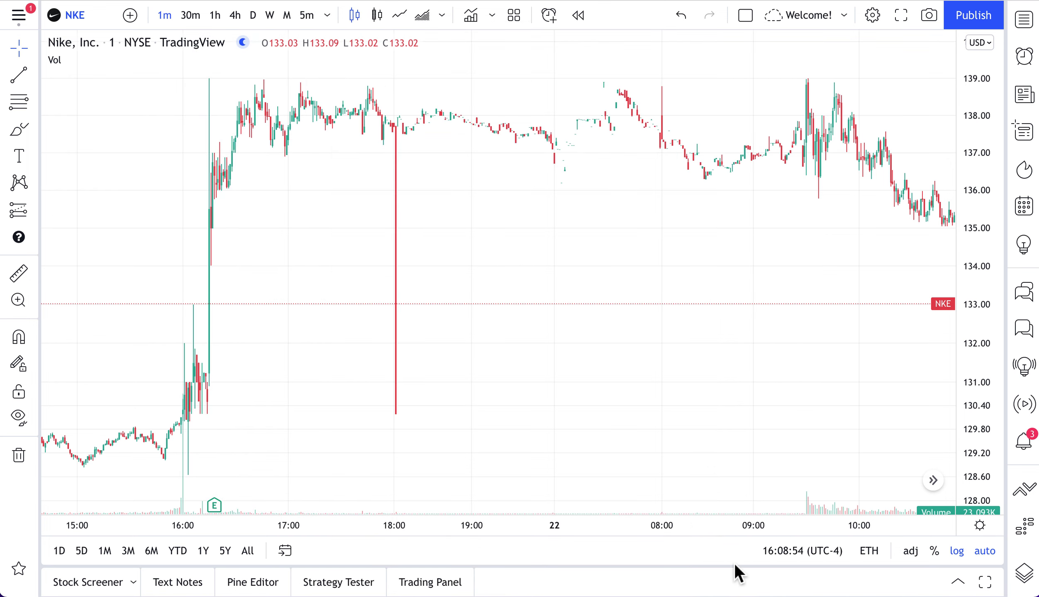
Switch the Nike chart to the daily interval and move the trading-hours text note to the left, above the January–March 2022 candles.
{"action": "scroll", "coordinate": [606, 262], "scroll_direction": "down", "scroll_amount": 5}
{"action": "left_click_drag", "start_coordinate": [737, 308], "coordinate": [376, 322]}
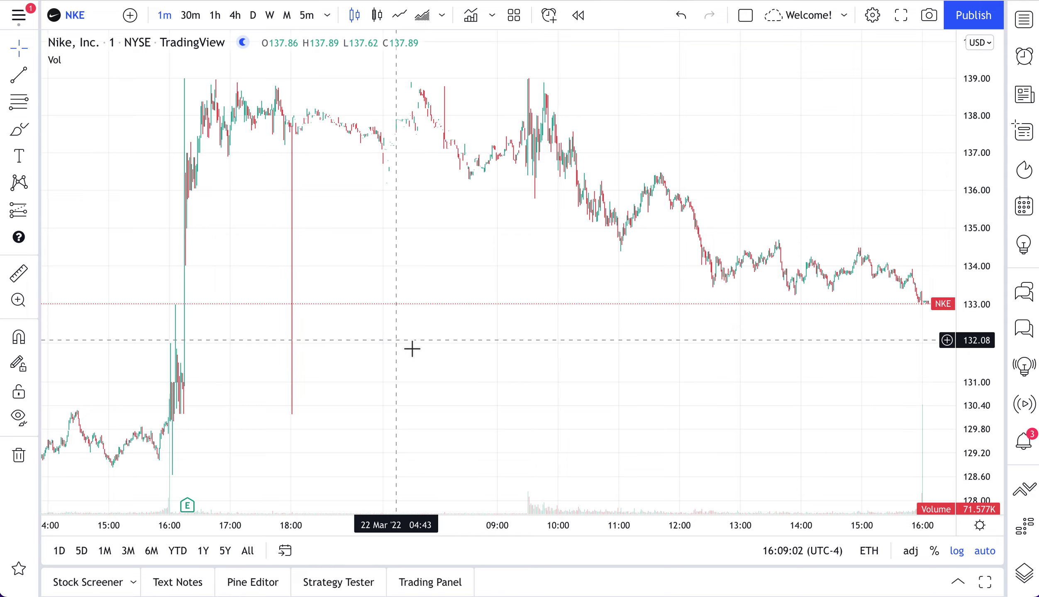
{"action": "left_click", "coordinate": [251, 16]}
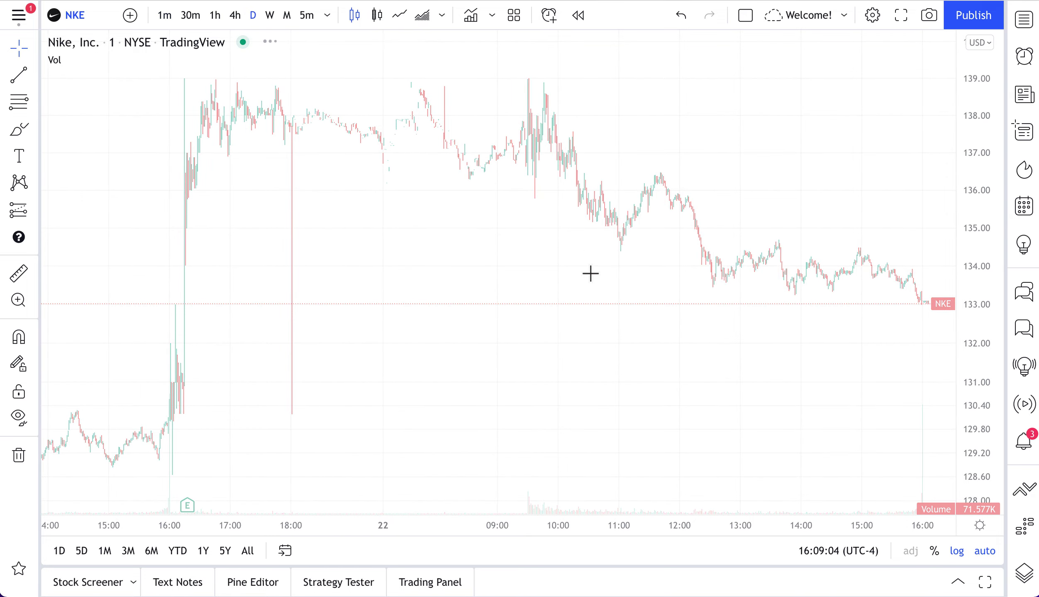
{"action": "scroll", "coordinate": [731, 311], "scroll_direction": "up", "scroll_amount": 5}
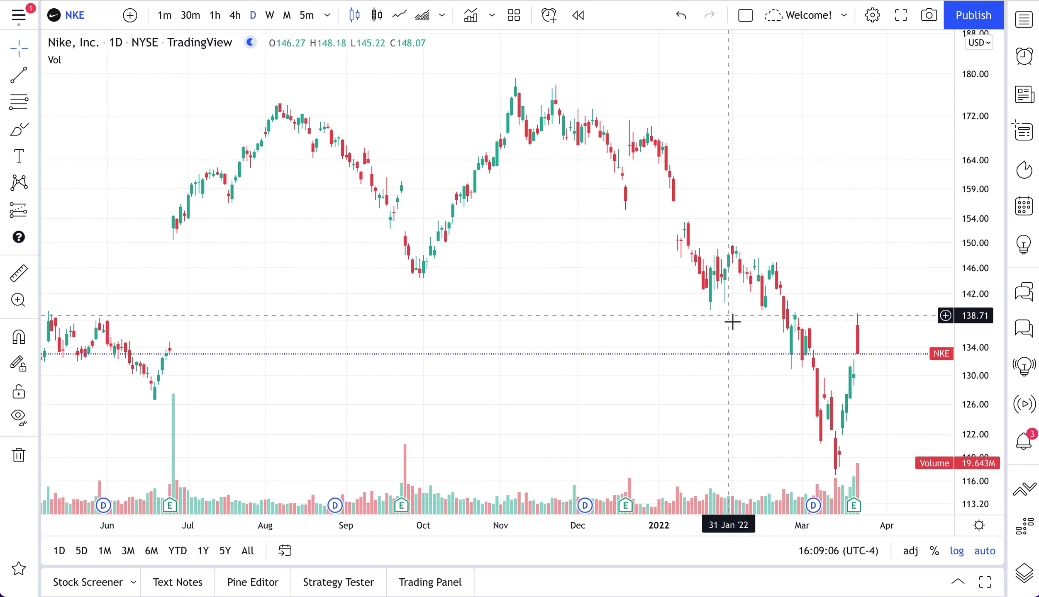
{"action": "left_click_drag", "start_coordinate": [696, 346], "coordinate": [476, 360]}
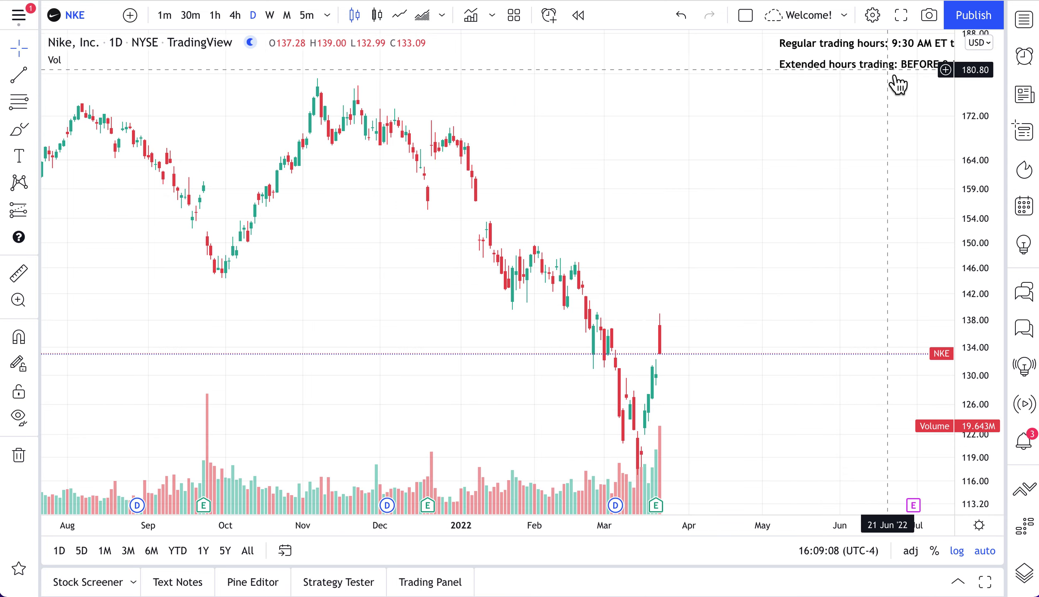
{"action": "left_click_drag", "start_coordinate": [893, 70], "coordinate": [616, 88]}
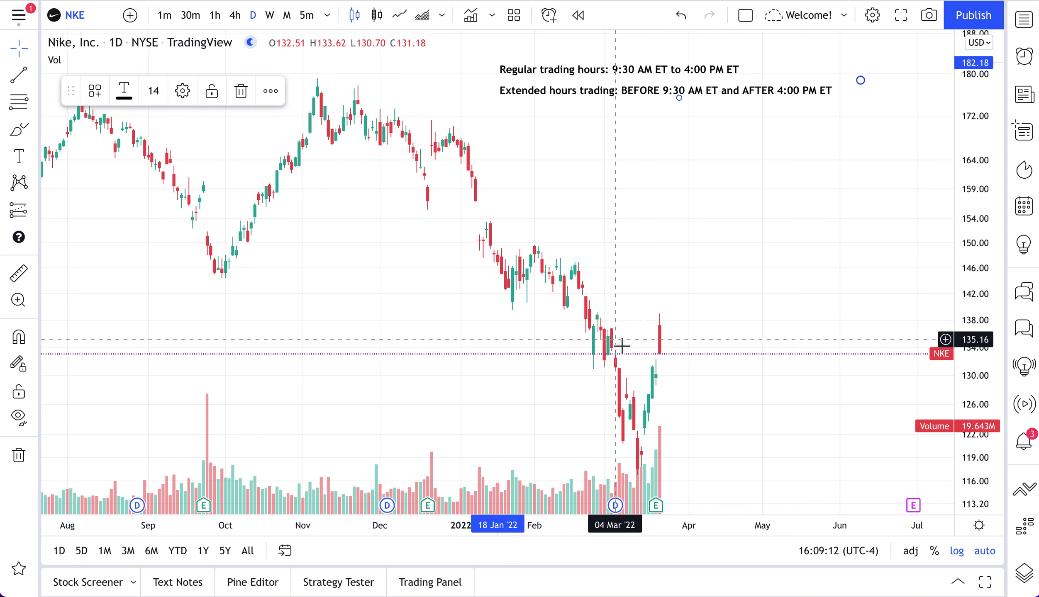
Switch the Nike chart to the 30-minute interval and bring the sessions of 10 to 22 March into focus.
{"action": "left_click", "coordinate": [191, 19]}
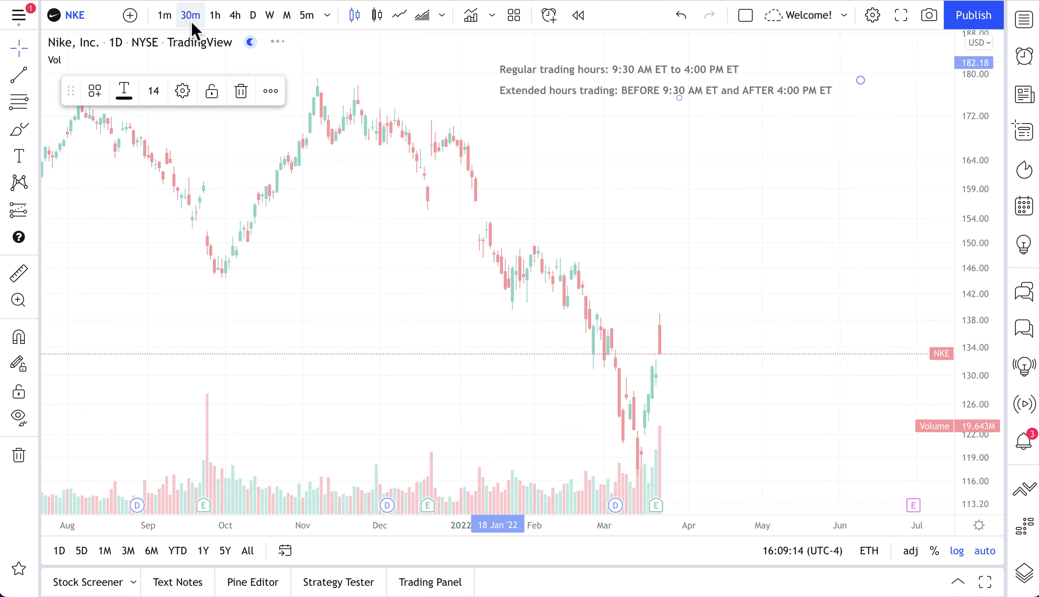
{"action": "scroll", "coordinate": [673, 363], "scroll_direction": "down", "scroll_amount": 5}
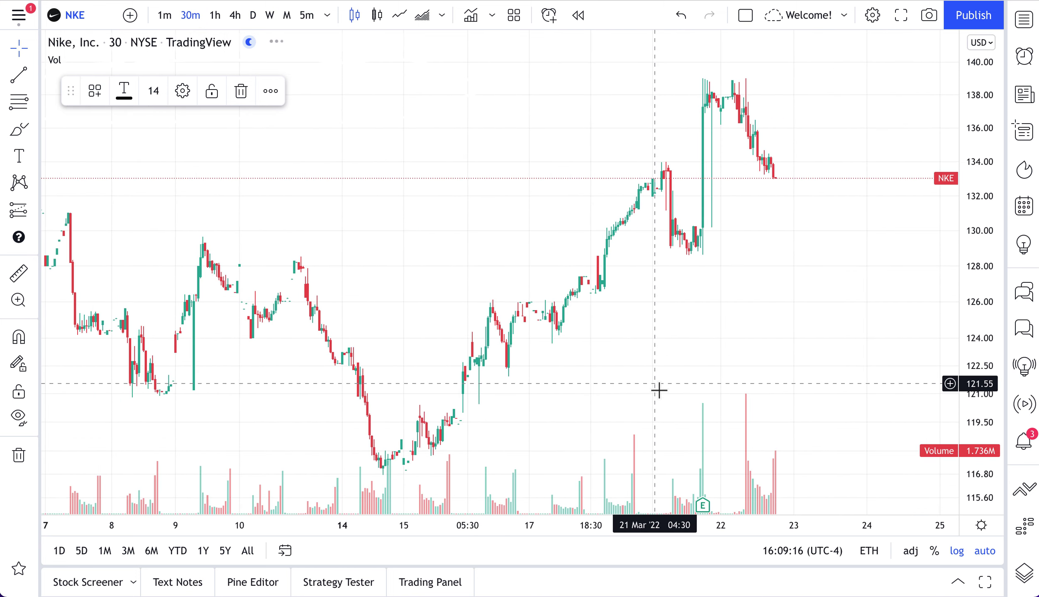
{"action": "scroll", "coordinate": [659, 390], "scroll_direction": "up", "scroll_amount": 3}
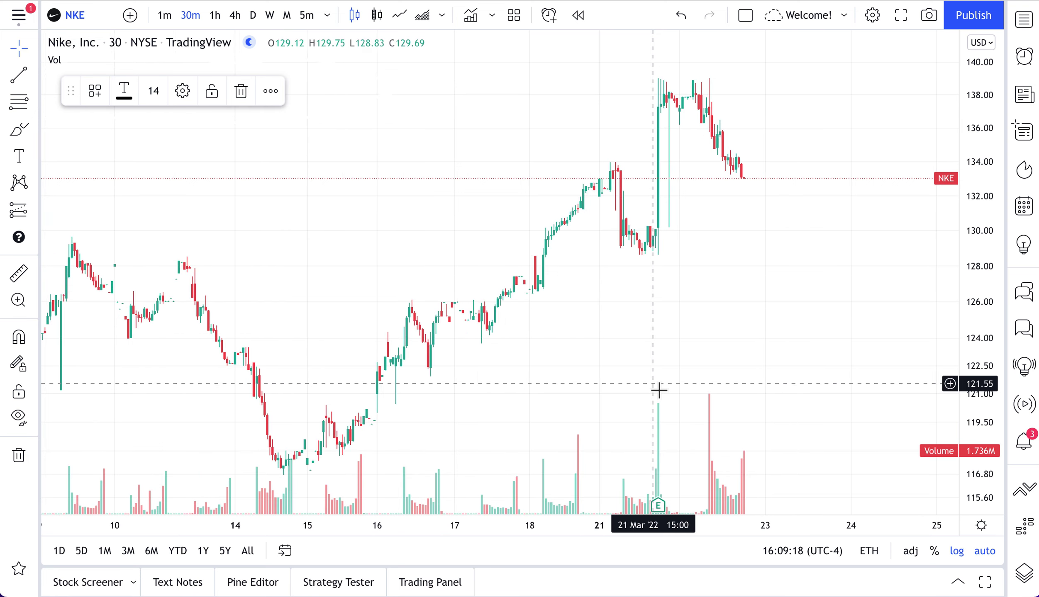
{"action": "scroll", "coordinate": [658, 390], "scroll_direction": "up", "scroll_amount": 2}
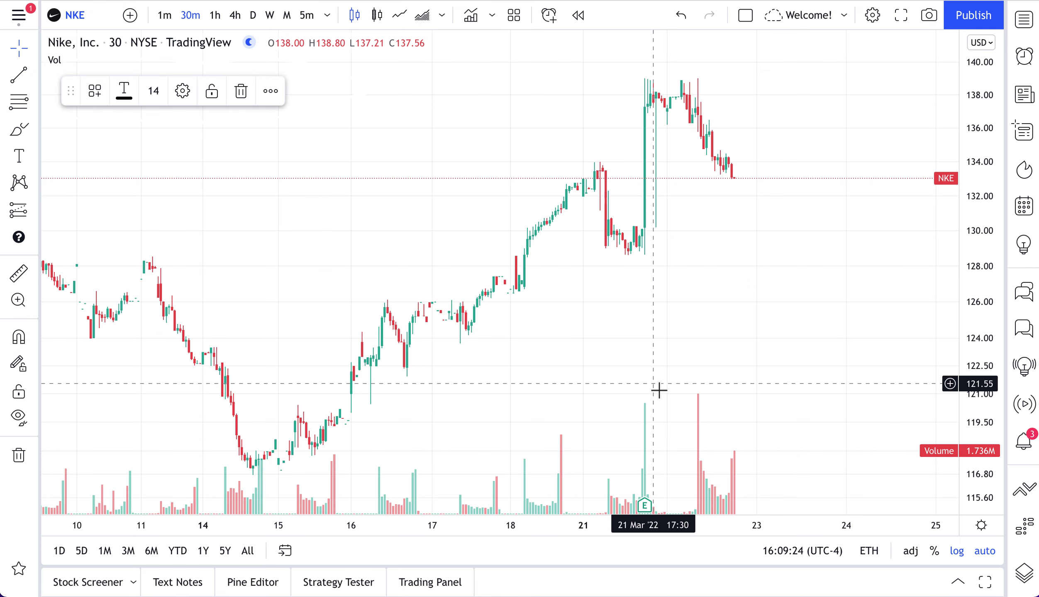
{"action": "scroll", "coordinate": [658, 390], "scroll_direction": "up", "scroll_amount": 2}
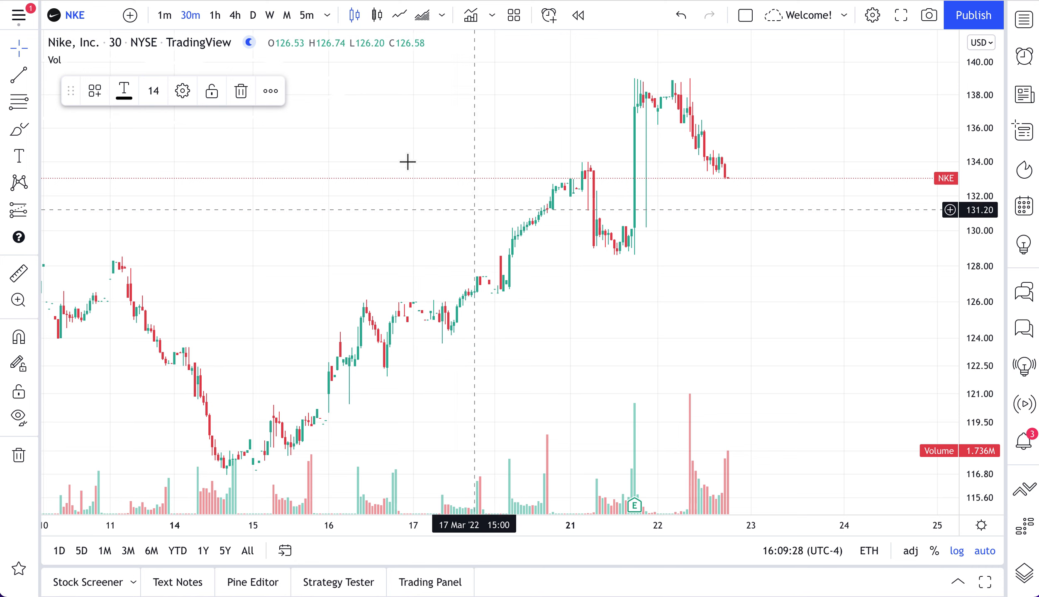
In the symbol's chart settings, make the pre-market background translucent yellow and the post-market background dark grey at 33% opacity, and close the settings.
{"action": "right_click", "coordinate": [398, 155]}
{"action": "left_click", "coordinate": [459, 524]}
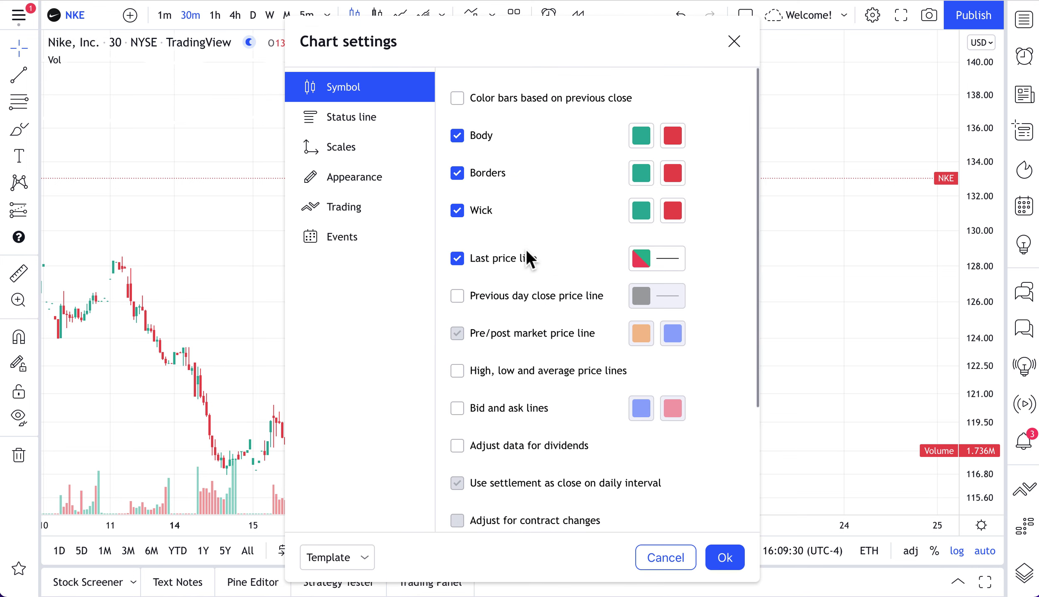
{"action": "scroll", "coordinate": [502, 365], "scroll_direction": "down", "scroll_amount": 4}
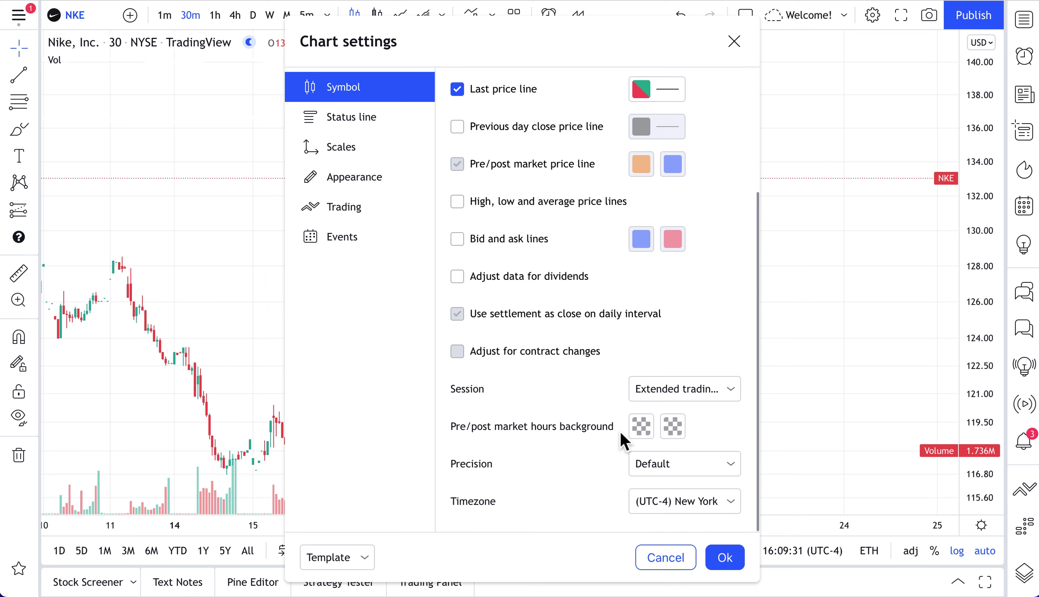
{"action": "left_click", "coordinate": [641, 426]}
{"action": "left_click_drag", "start_coordinate": [641, 579], "coordinate": [712, 579]}
{"action": "left_click", "coordinate": [696, 347]}
{"action": "left_click", "coordinate": [671, 426]}
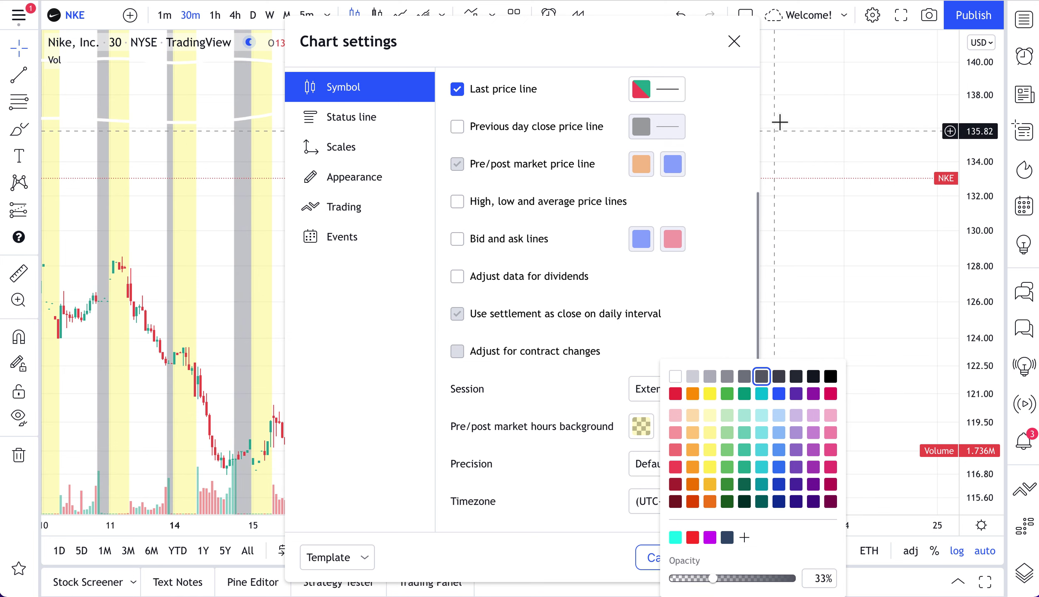
{"action": "left_click", "coordinate": [734, 41]}
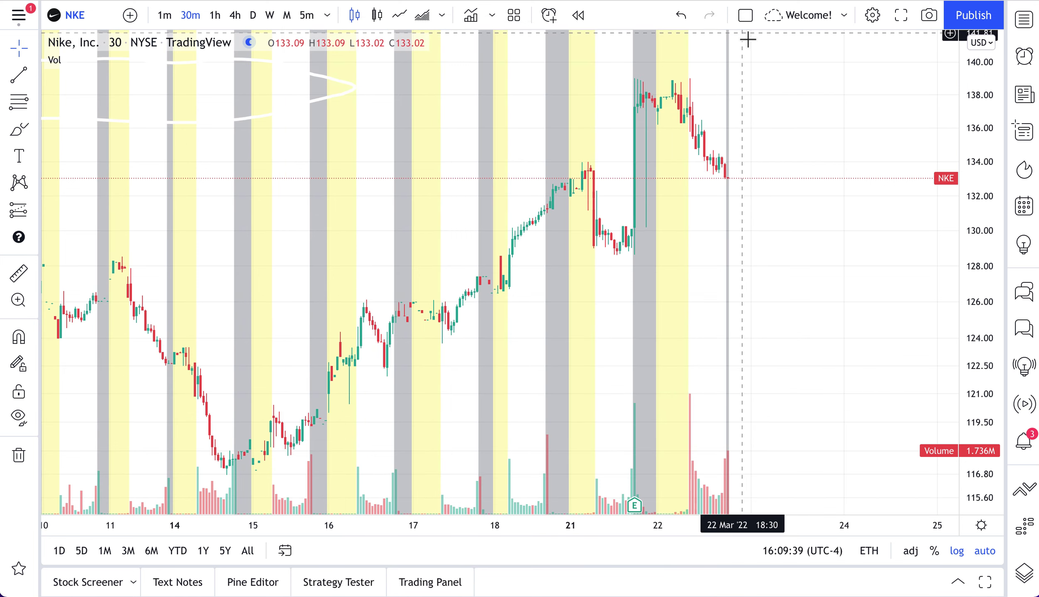
Delete the white brush drawing from the upper part of the Nike chart.
{"action": "left_click", "coordinate": [307, 120]}
{"action": "key", "text": "Delete"}
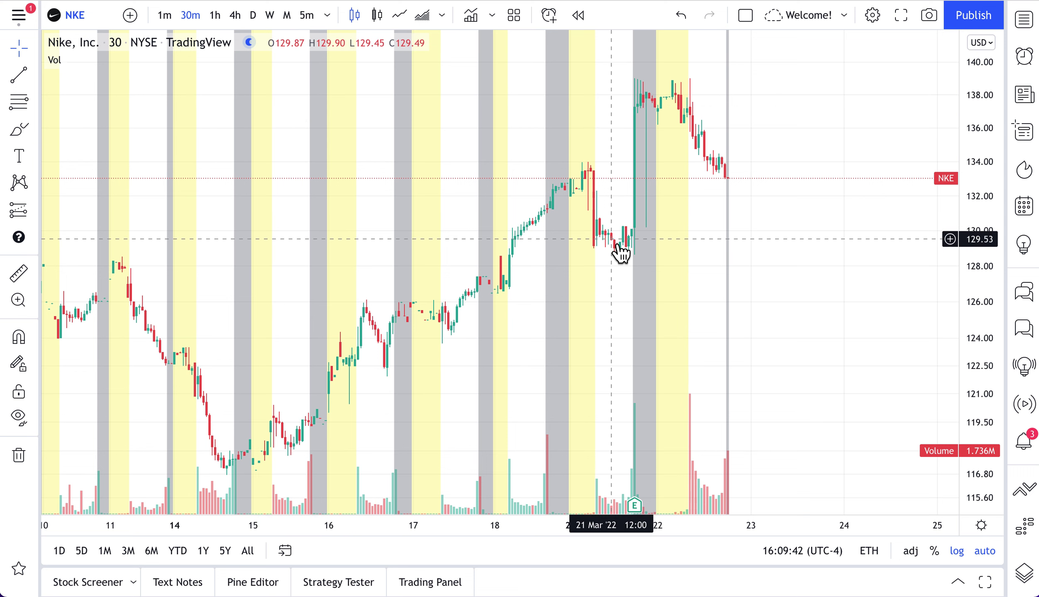
{"action": "scroll", "coordinate": [622, 269], "scroll_direction": "up", "scroll_amount": 1}
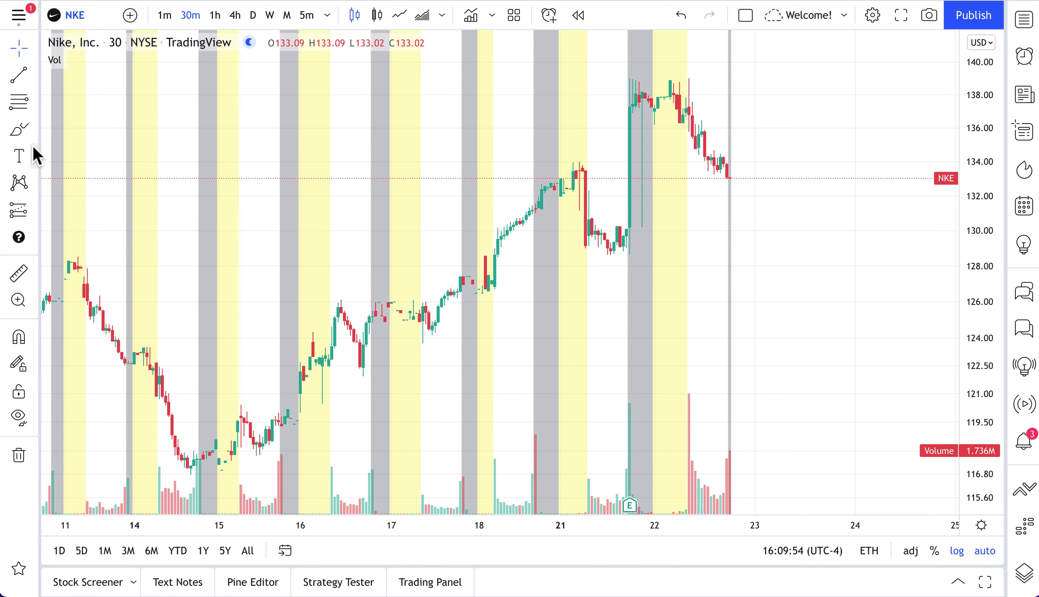
Circle the regular-session volume bars of 18 March with the Brush, and undo the drawing.
{"action": "left_click", "coordinate": [25, 134]}
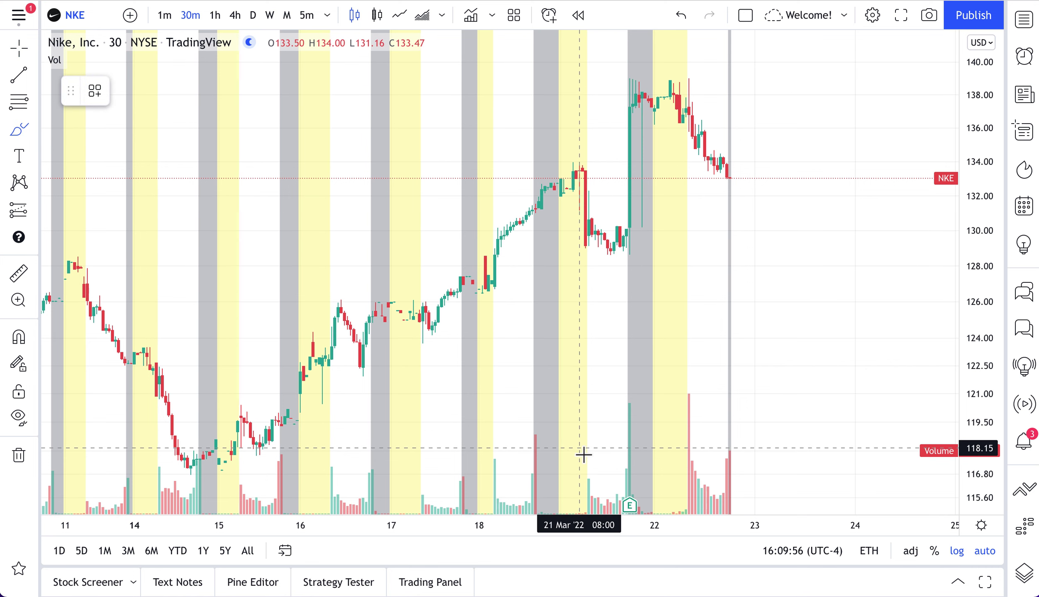
{"action": "mouse_move", "coordinate": [531, 491]}
{"action": "left_mouse_down"}
{"action": "mouse_move", "coordinate": [526, 468]}
{"action": "mouse_move", "coordinate": [493, 493]}
{"action": "mouse_move", "coordinate": [514, 502]}
{"action": "mouse_move", "coordinate": [511, 475]}
{"action": "mouse_move", "coordinate": [498, 498]}
{"action": "mouse_move", "coordinate": [533, 477]}
{"action": "mouse_move", "coordinate": [494, 490]}
{"action": "left_mouse_up"}
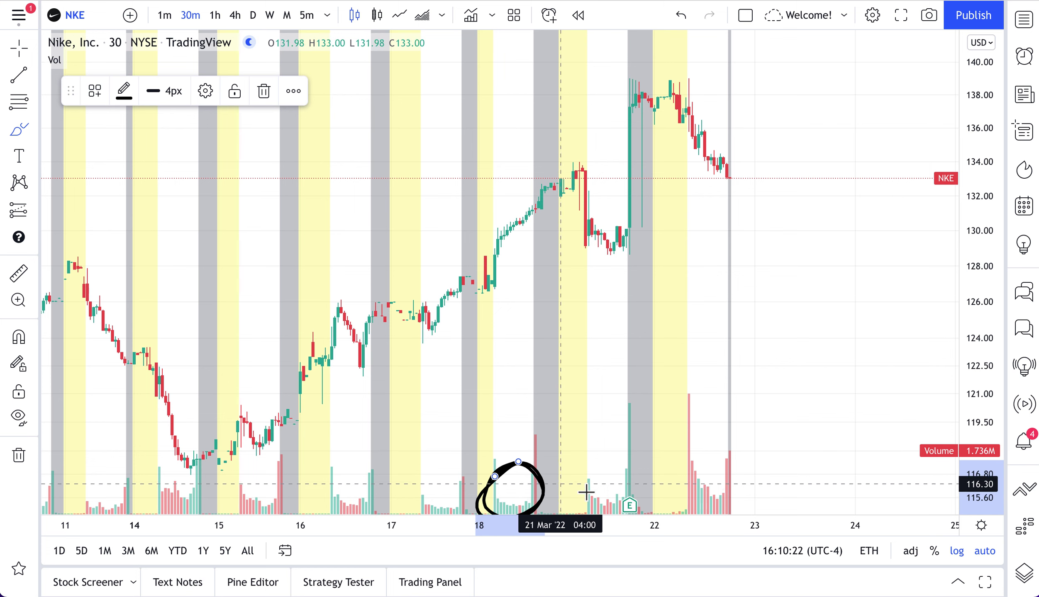
{"action": "key", "text": "ctrl"}
{"action": "key", "text": "ctrl+z"}
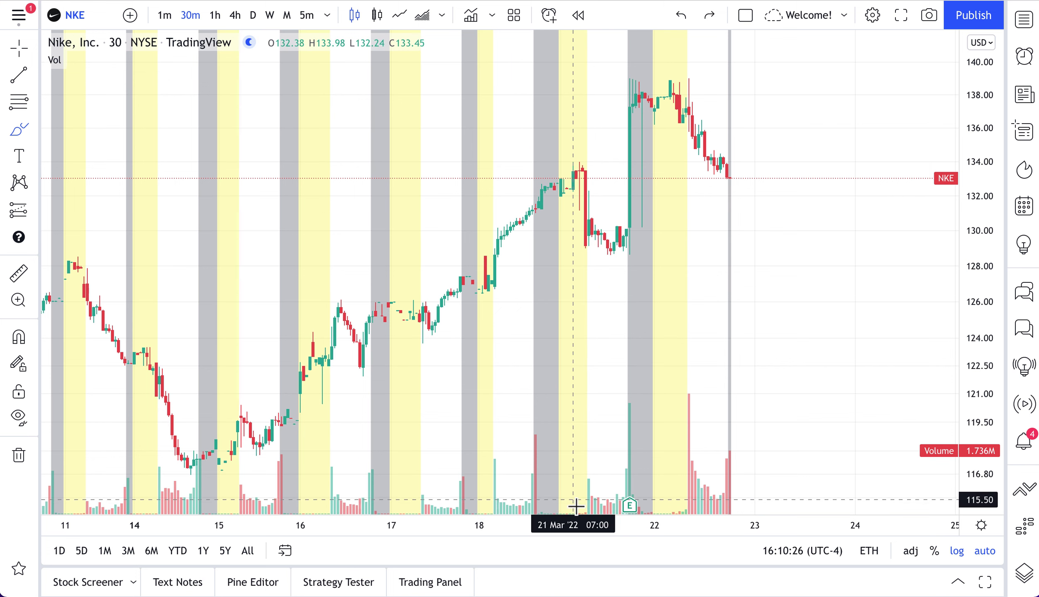
With the Brush, circle the extended-hours volume before the 21 March open and that day's long post-market wick, and undo the drawings.
{"action": "mouse_move", "coordinate": [534, 514]}
{"action": "left_mouse_down"}
{"action": "mouse_move", "coordinate": [535, 504]}
{"action": "mouse_move", "coordinate": [594, 515]}
{"action": "left_mouse_up"}
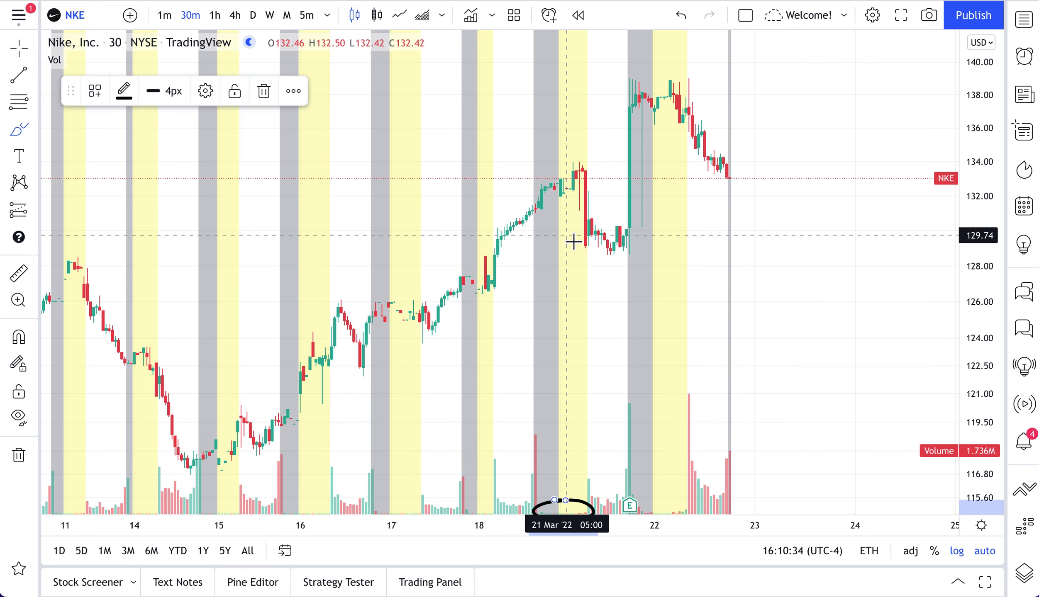
{"action": "scroll", "coordinate": [626, 254], "scroll_direction": "up", "scroll_amount": 5}
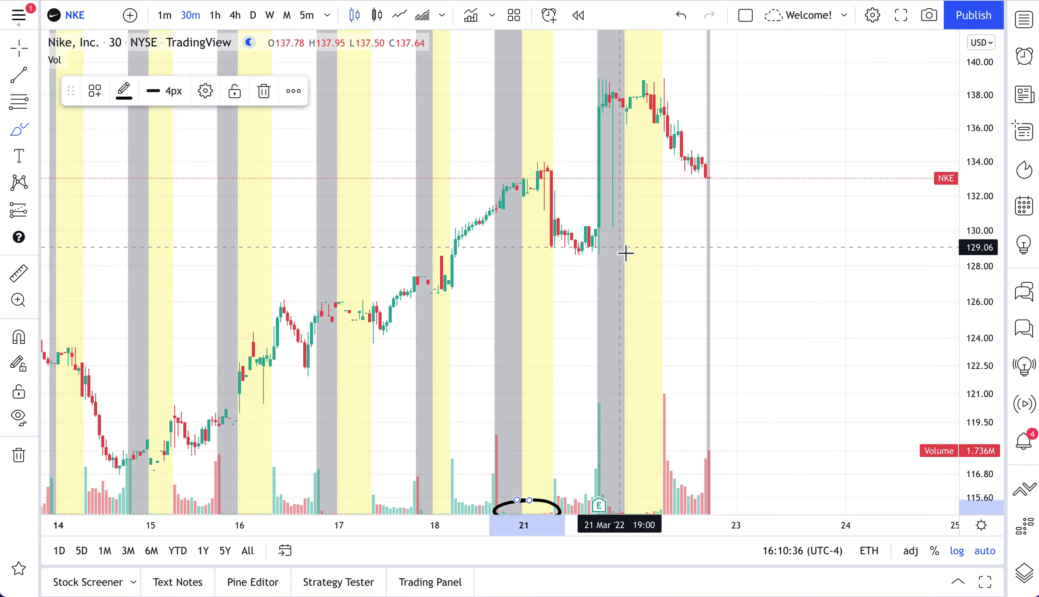
{"action": "mouse_move", "coordinate": [581, 89]}
{"action": "left_mouse_down"}
{"action": "mouse_move", "coordinate": [583, 251]}
{"action": "mouse_move", "coordinate": [607, 192]}
{"action": "mouse_move", "coordinate": [591, 86]}
{"action": "left_mouse_up"}
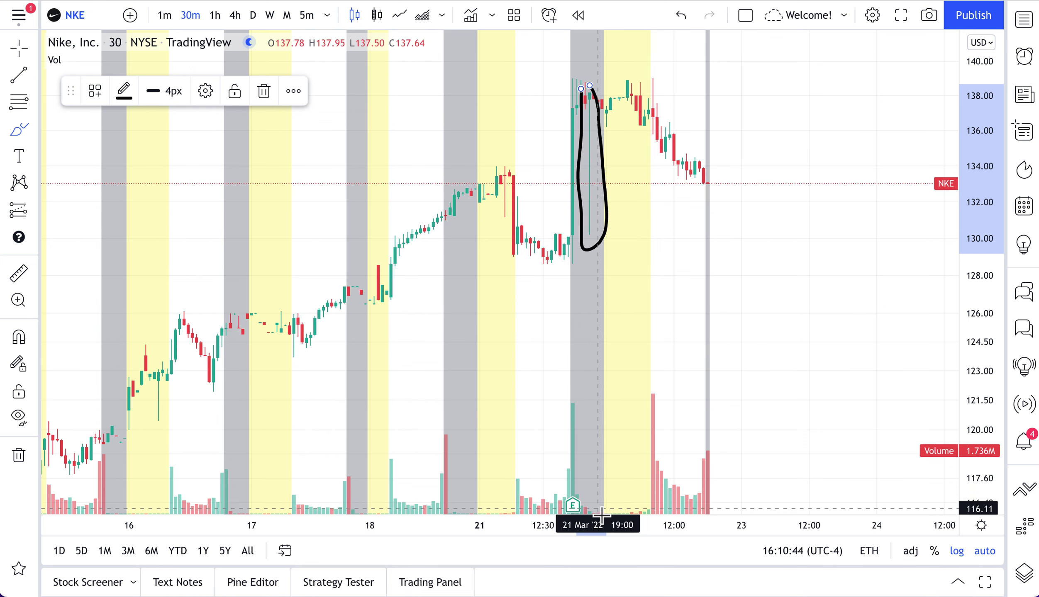
{"action": "key", "text": "ctrl+z"}
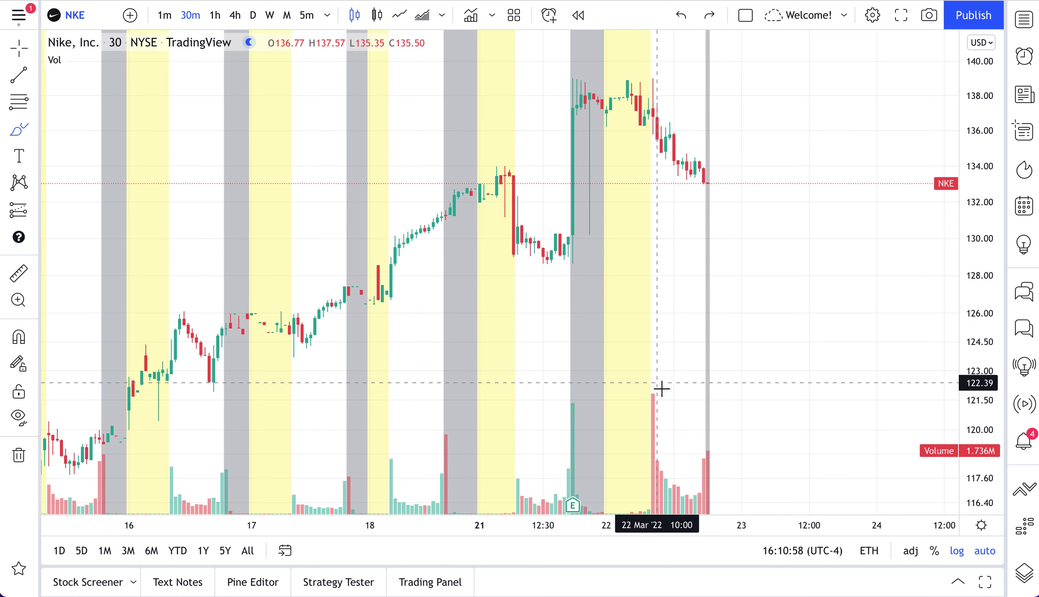
Search the indicators for "volume" and add the Volume indicator to the chart, dismissing the Telegram problem report without reopening it.
{"action": "key", "text": "slash"}
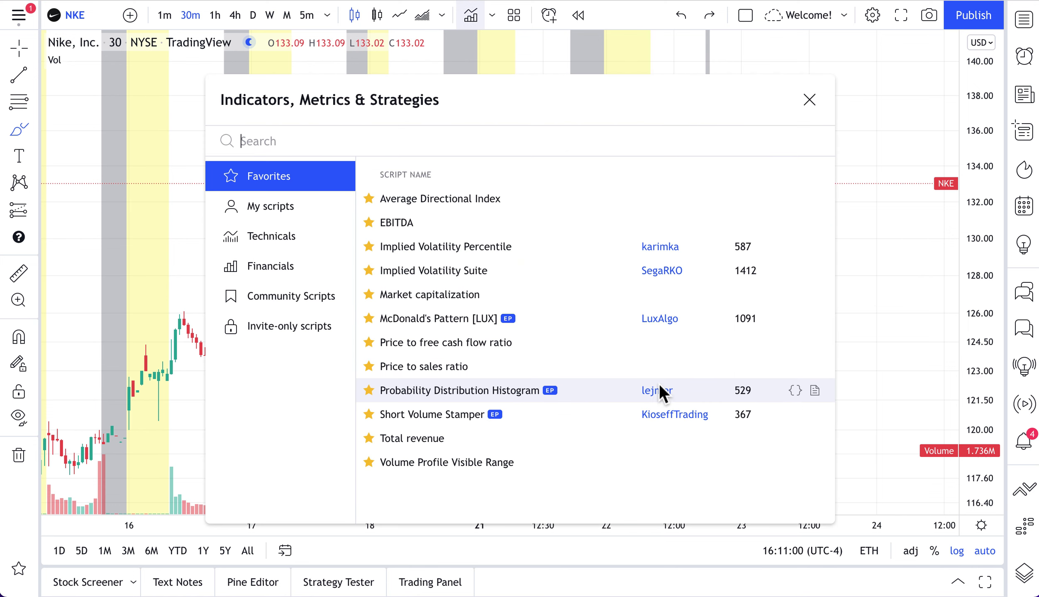
{"action": "type", "text": "vo"}
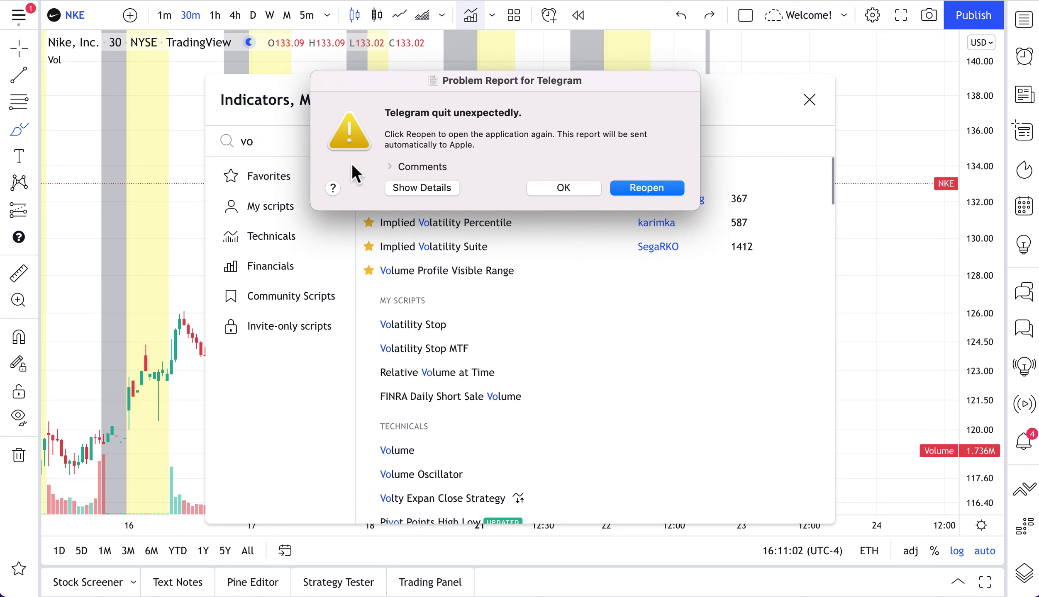
{"action": "left_click", "coordinate": [562, 186]}
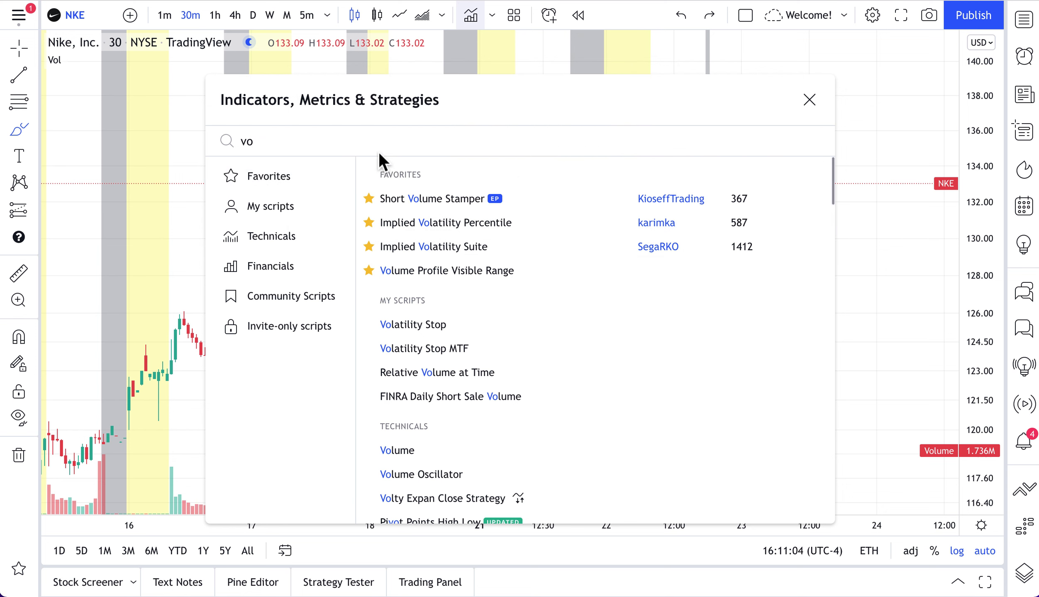
{"action": "type", "text": "lume"}
{"action": "left_click", "coordinate": [402, 403]}
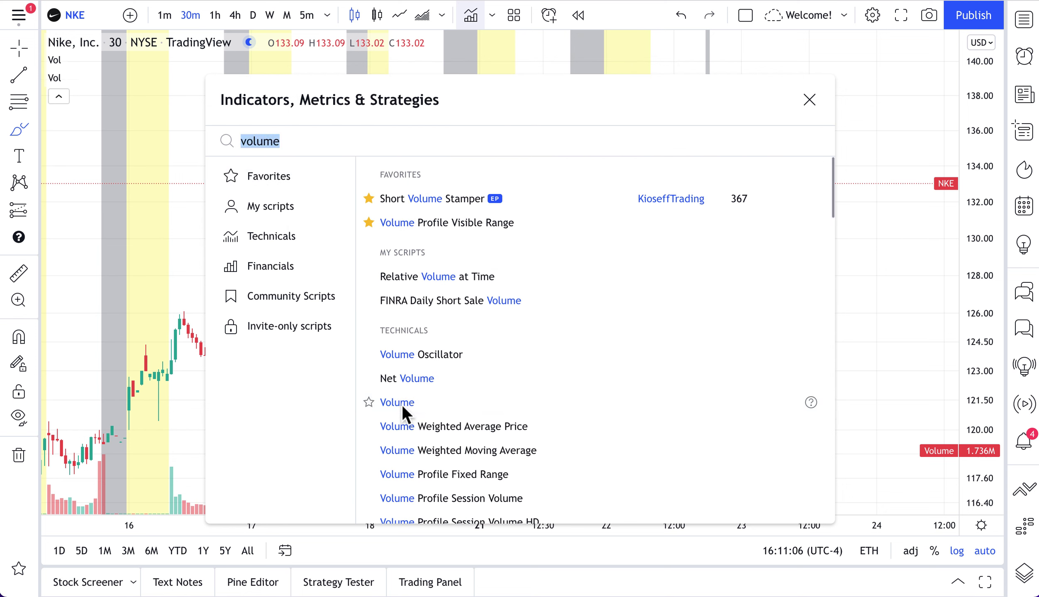
{"action": "left_click", "coordinate": [811, 101]}
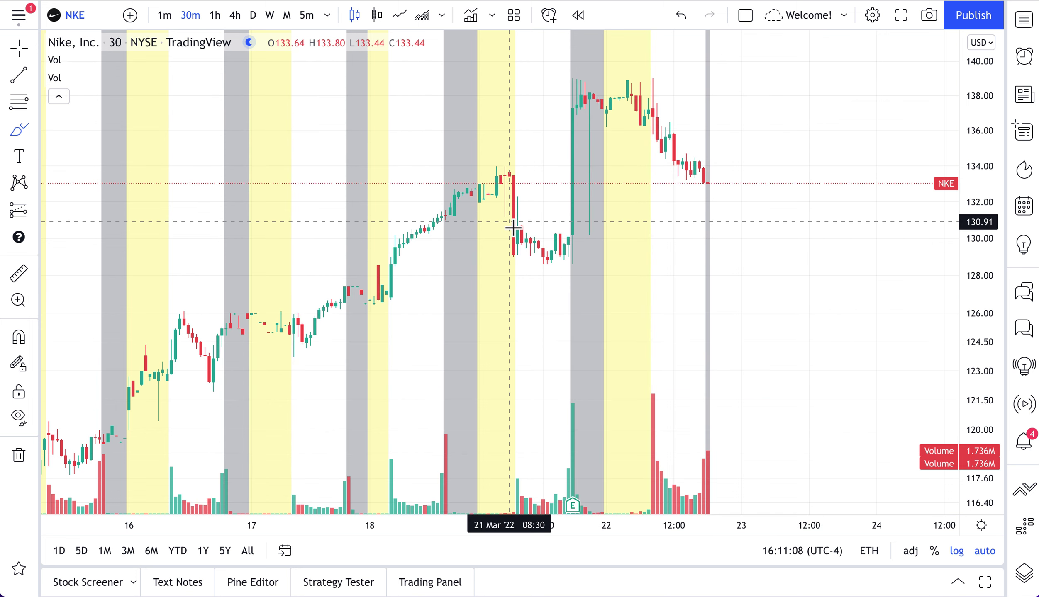
Remove the first of the two Volume indicators from the Nike chart.
{"action": "scroll", "coordinate": [513, 228], "scroll_direction": "up", "scroll_amount": 2}
{"action": "scroll", "coordinate": [514, 227], "scroll_direction": "down", "scroll_amount": 4}
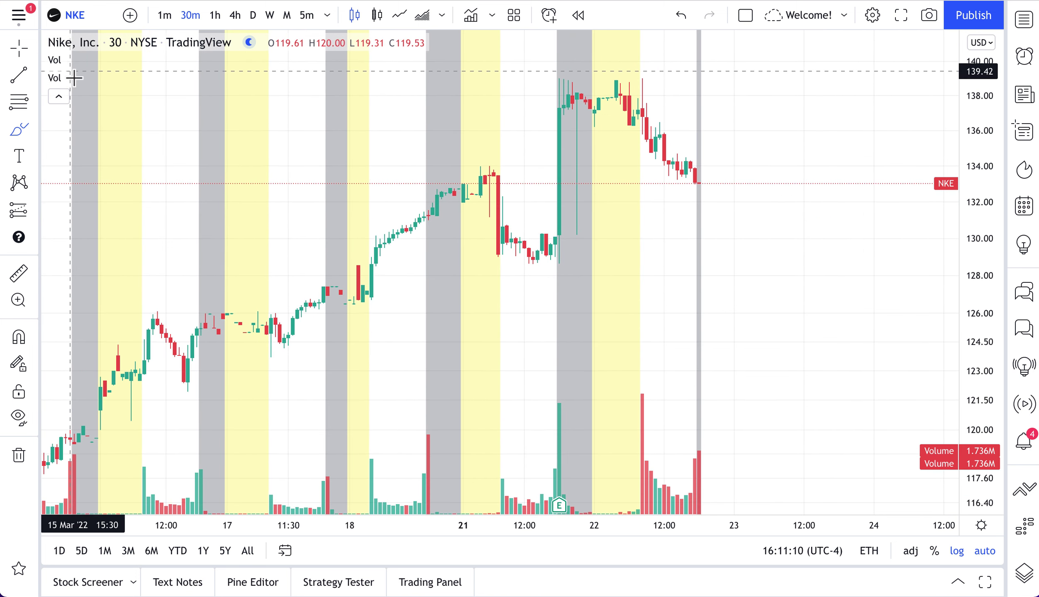
{"action": "left_click", "coordinate": [118, 60]}
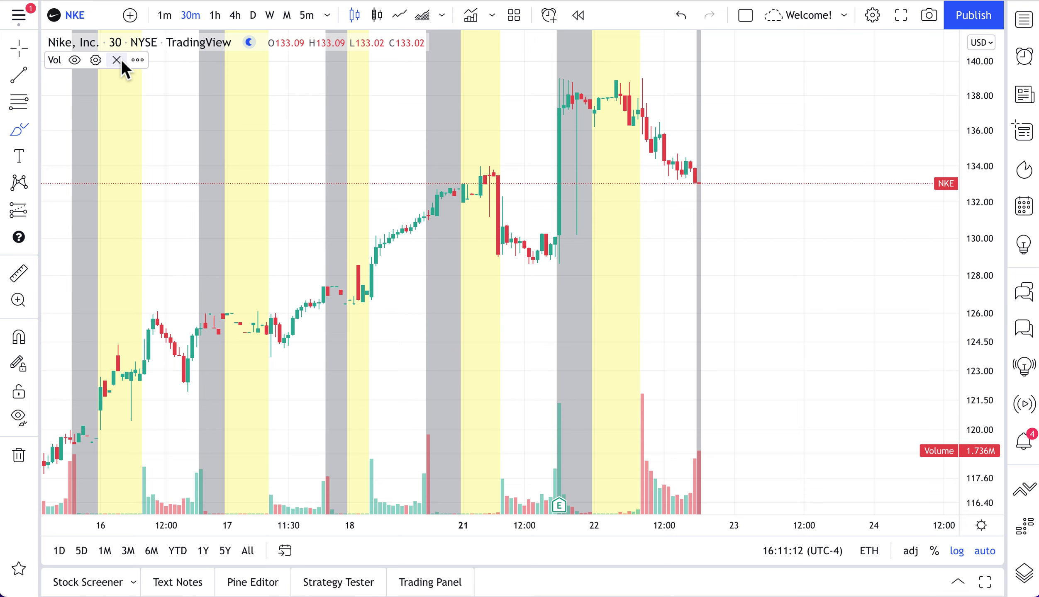